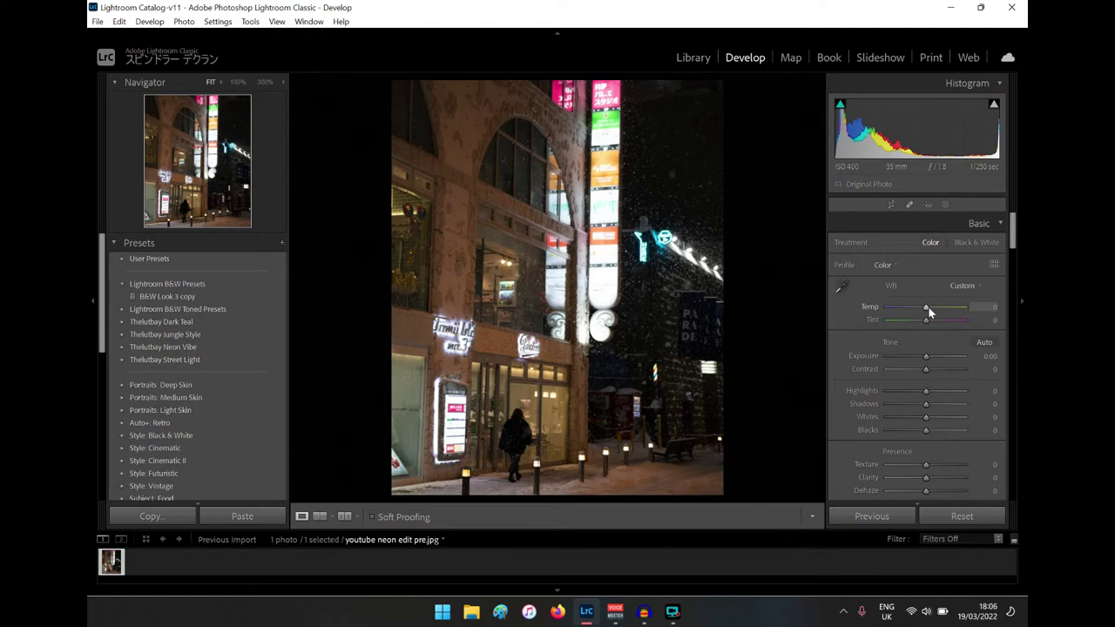
Step: Cool the photo's white balance by setting Temp to -35 and Tint to +5
drag(927, 308, 917, 310)
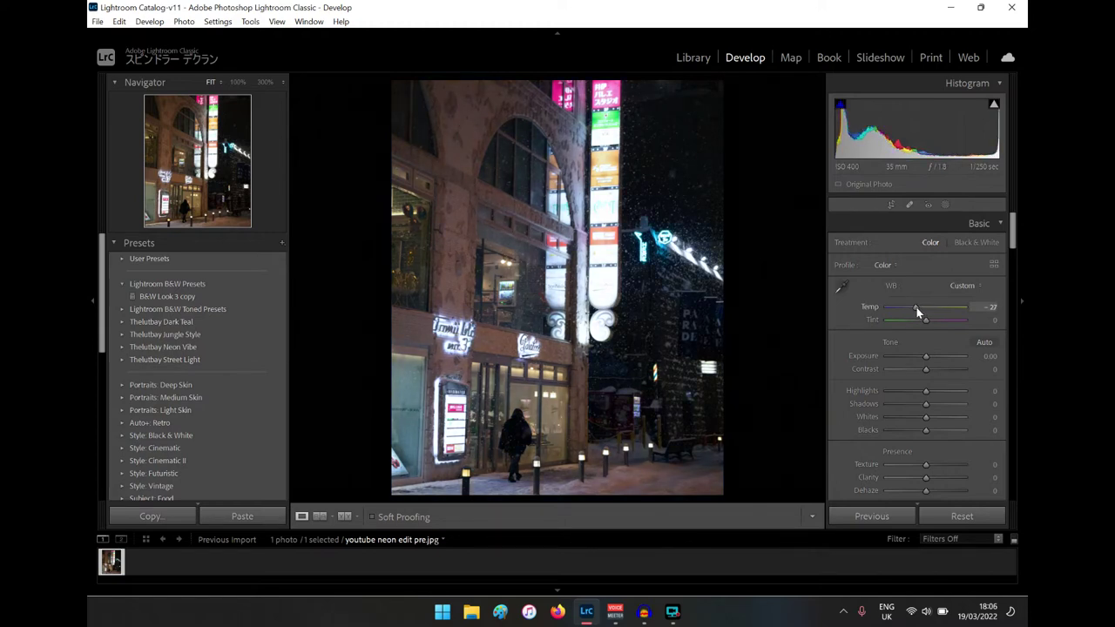
drag(918, 312, 914, 310)
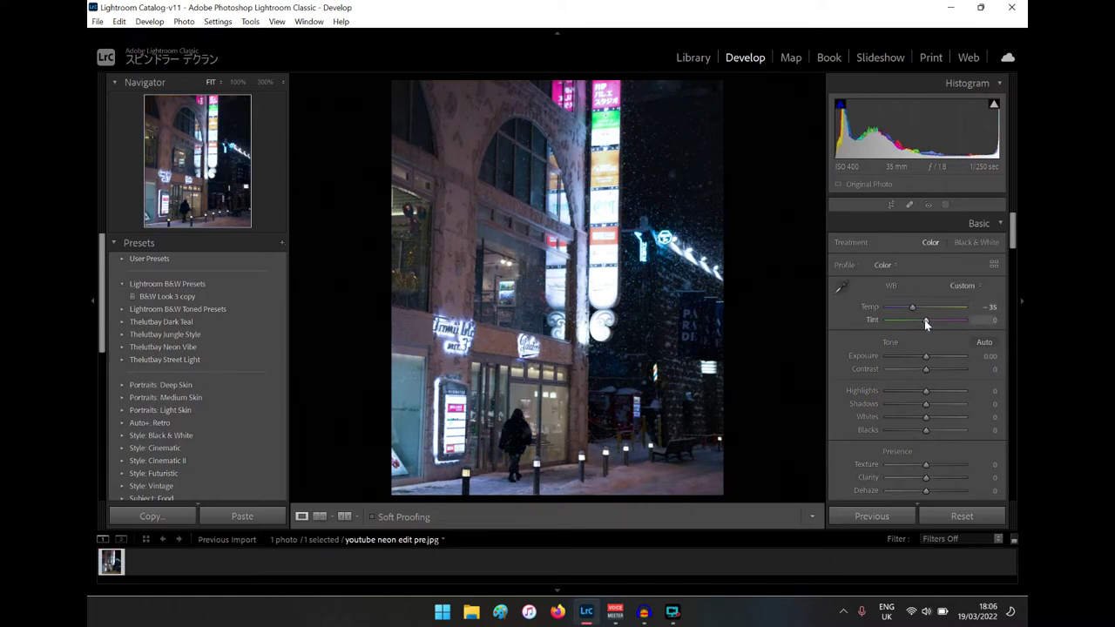
drag(927, 320, 927, 322)
key(period)
mouse_move(913, 310)
mouse_down()
mouse_move(933, 315)
mouse_move(901, 310)
mouse_move(914, 314)
mouse_up()
drag(926, 320, 911, 322)
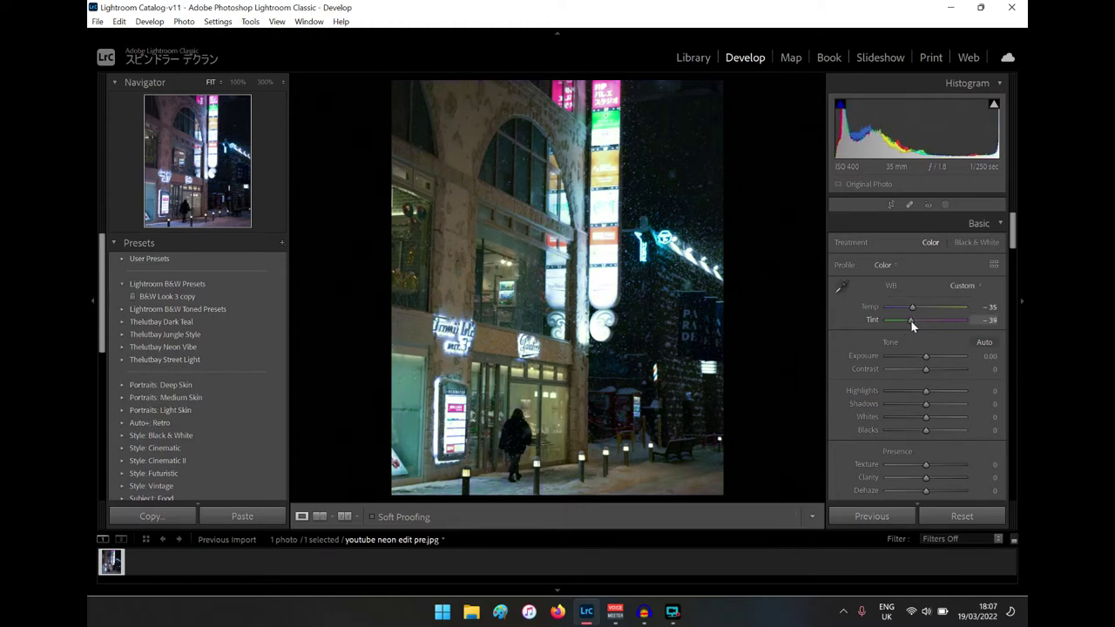
drag(911, 320, 909, 320)
drag(910, 320, 929, 322)
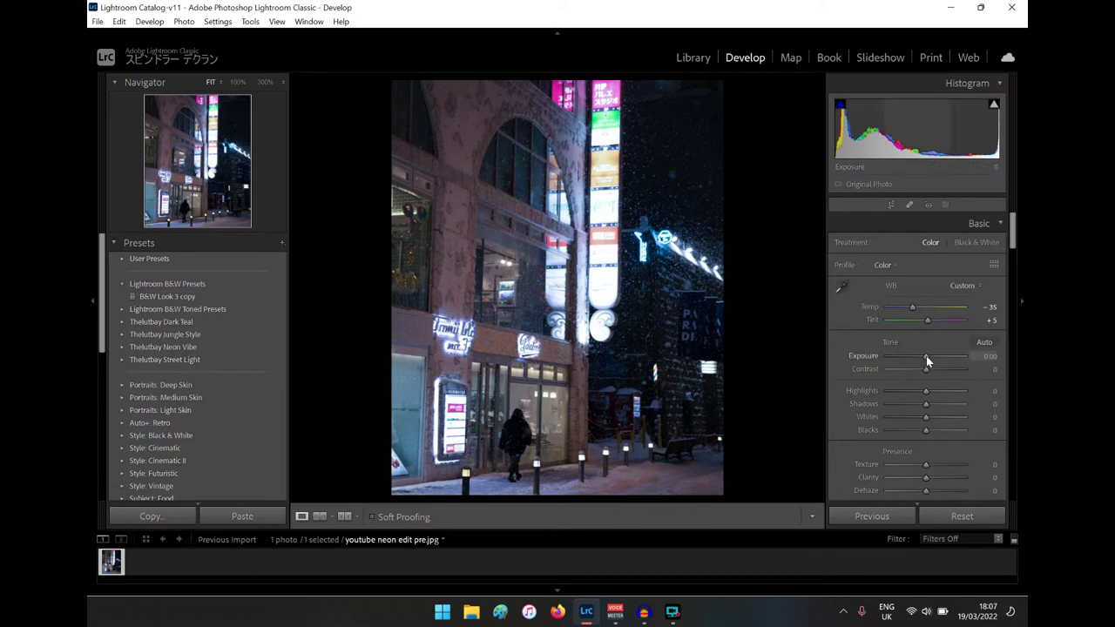
drag(928, 360, 821, 372)
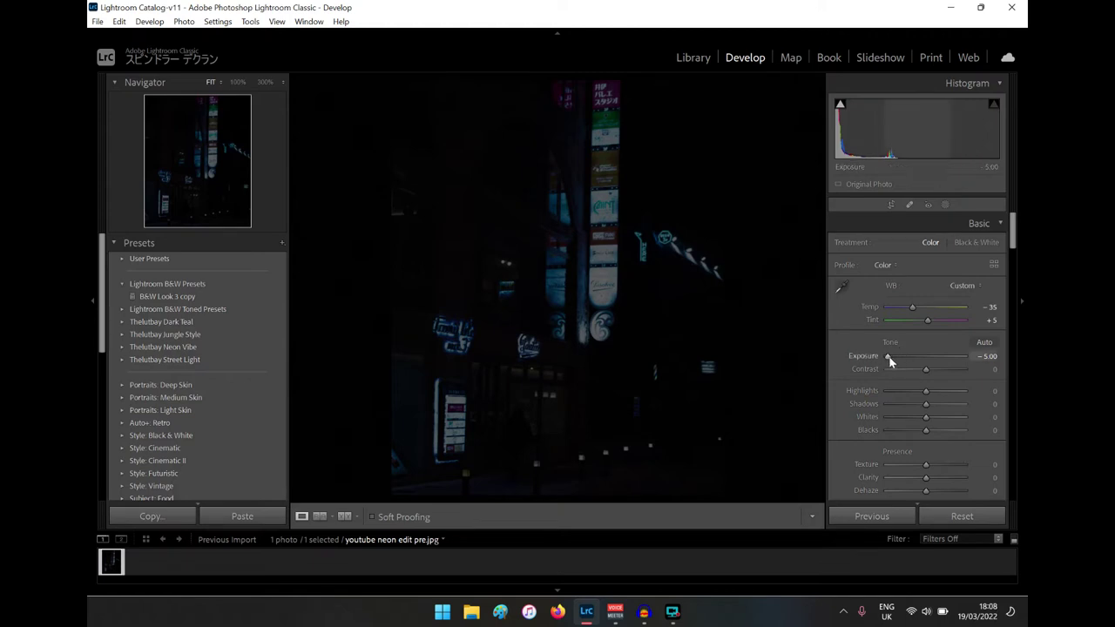
drag(887, 355, 1018, 357)
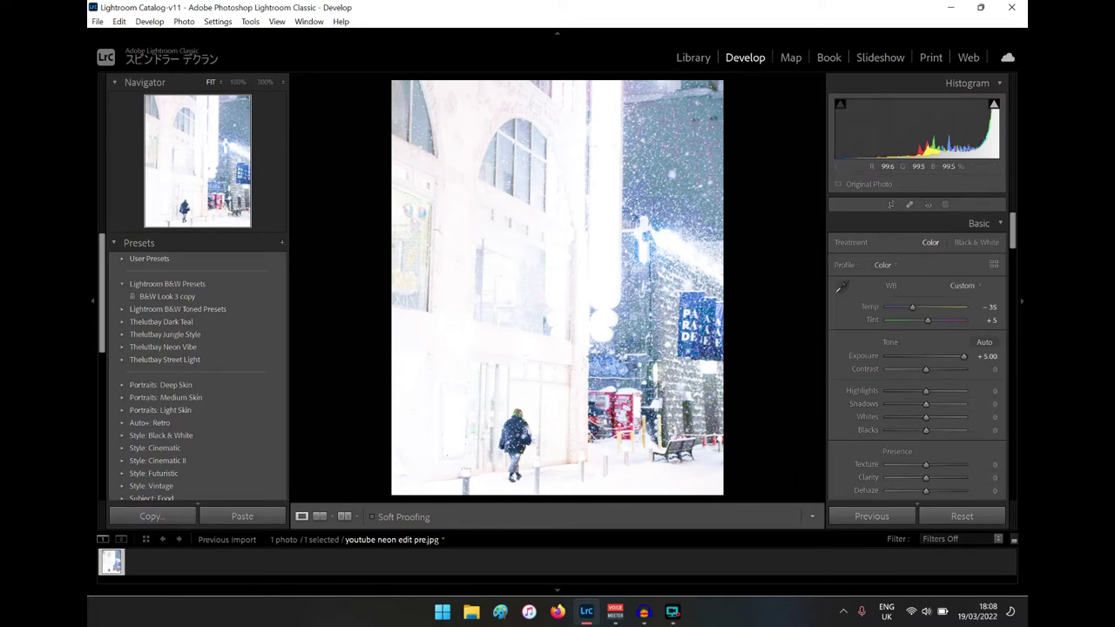
double_click(965, 355)
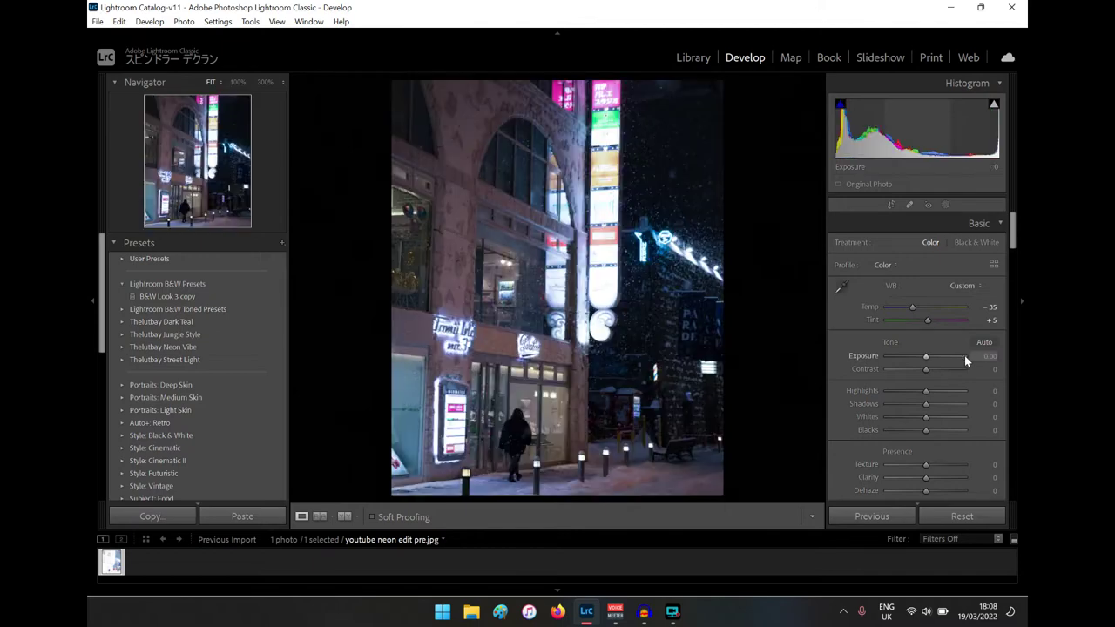
Step: Darken the whole night street photo by setting Exposure to -1.46
drag(924, 360, 854, 370)
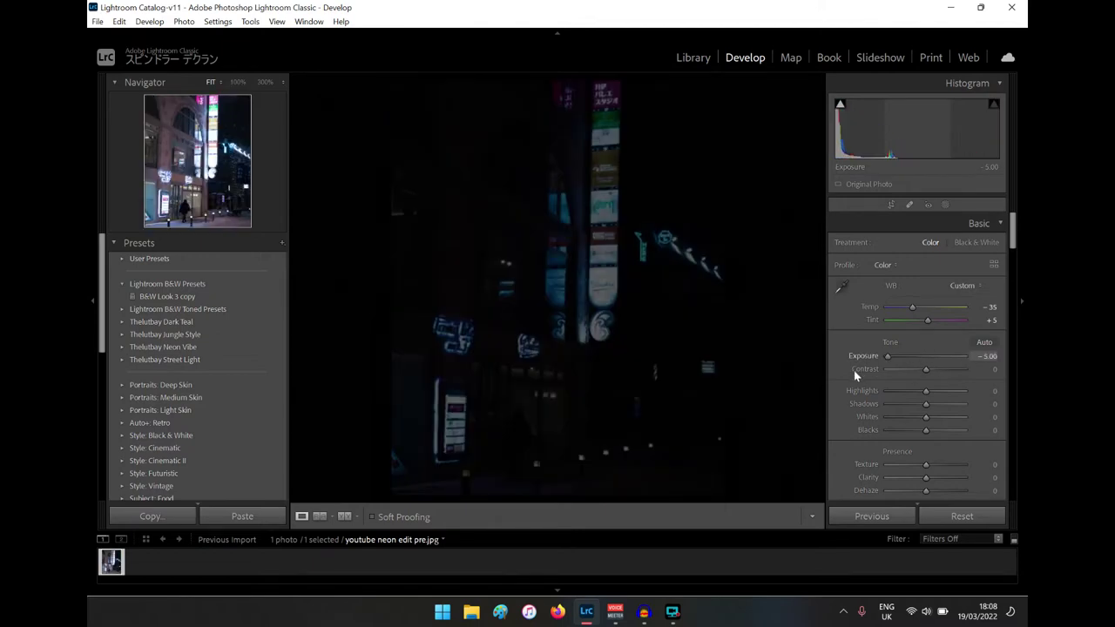
drag(888, 356, 918, 357)
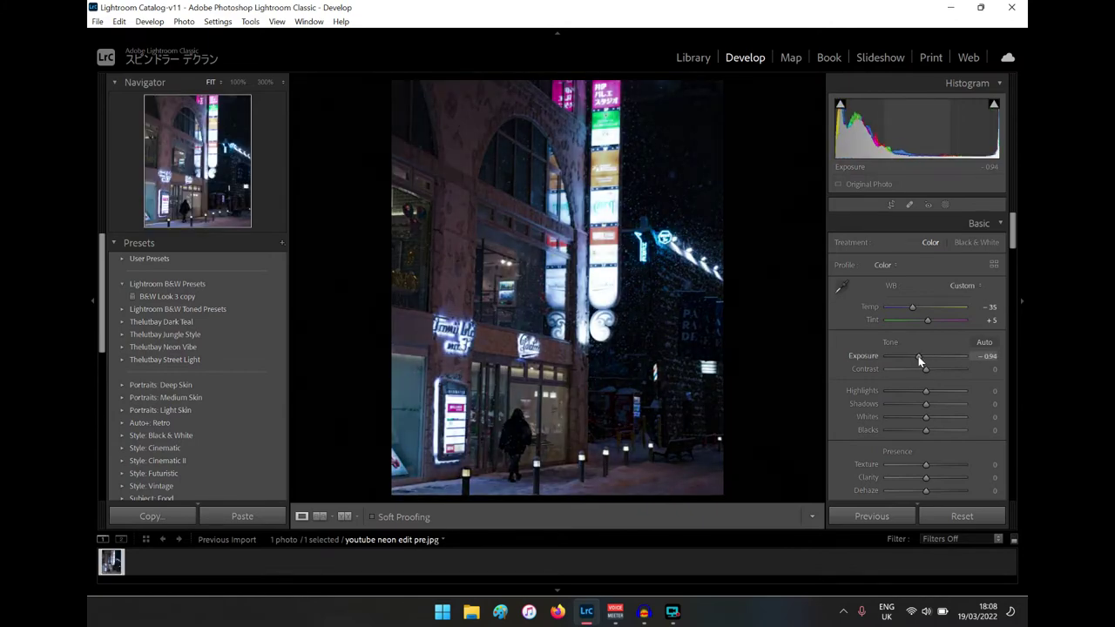
drag(918, 356, 916, 356)
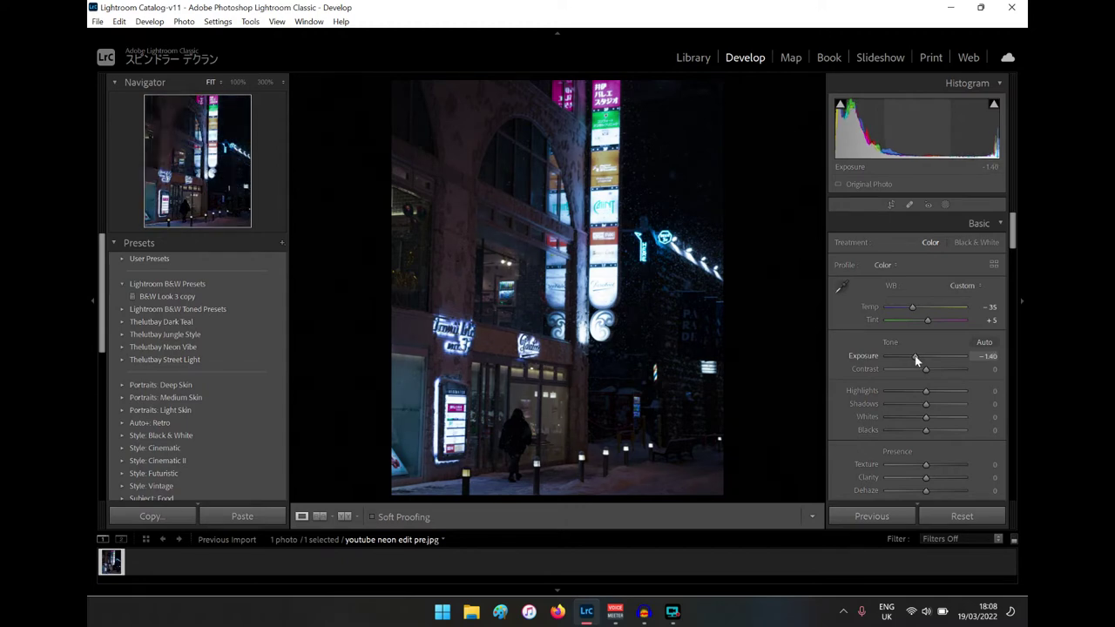
drag(914, 356, 915, 357)
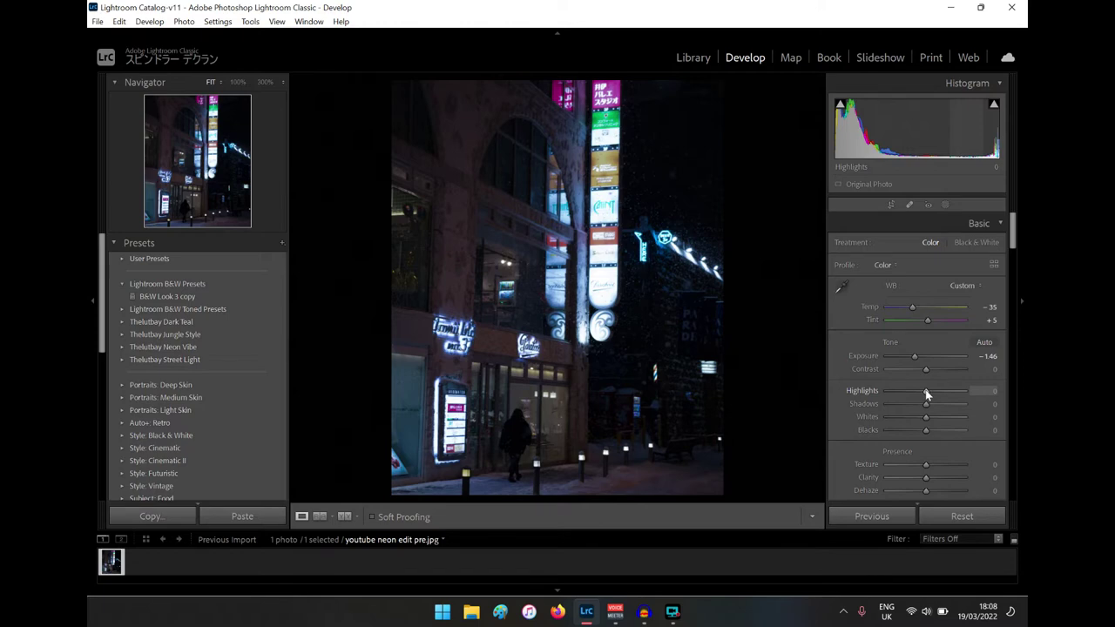
Step: Tone down the bright neon signs by setting Highlights to -66
drag(927, 392, 734, 403)
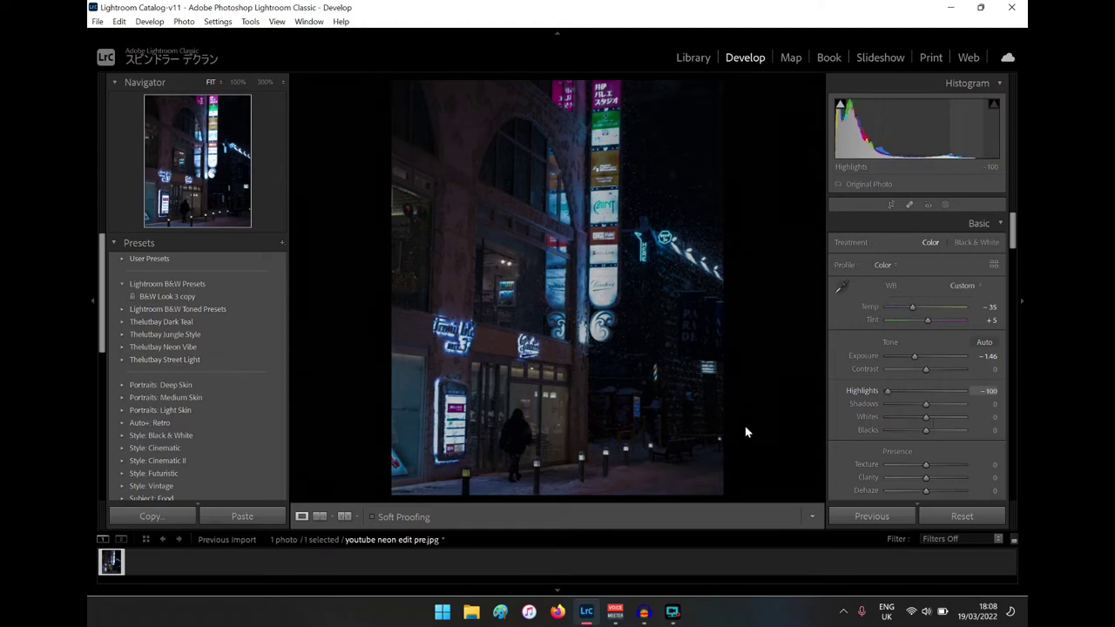
drag(892, 417, 900, 420)
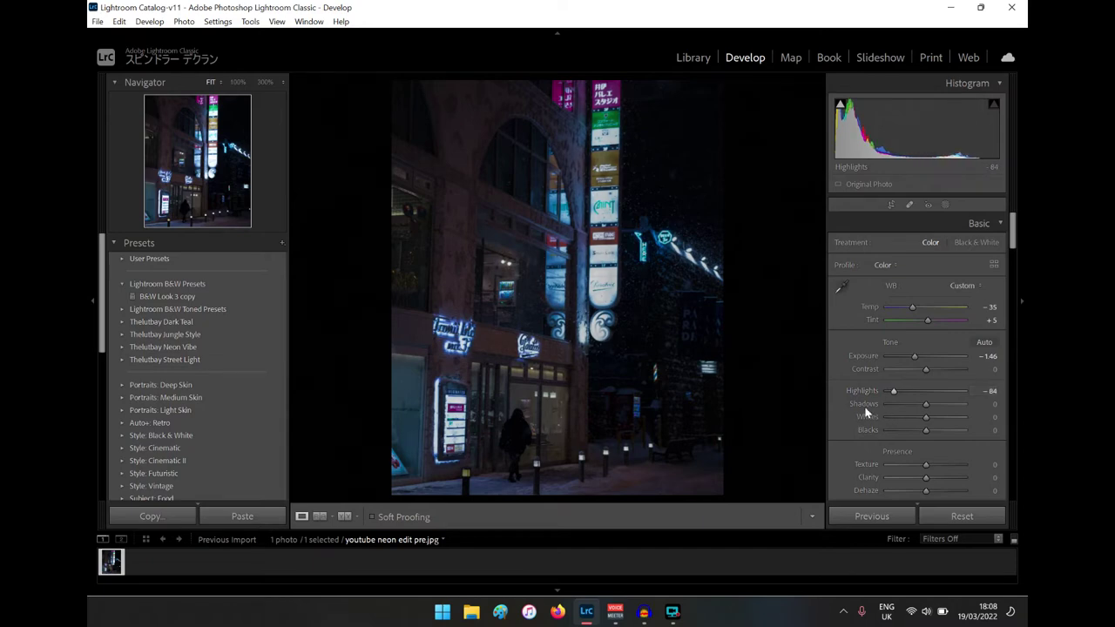
scroll(880, 406, down, 10)
scroll(910, 383, up, 10)
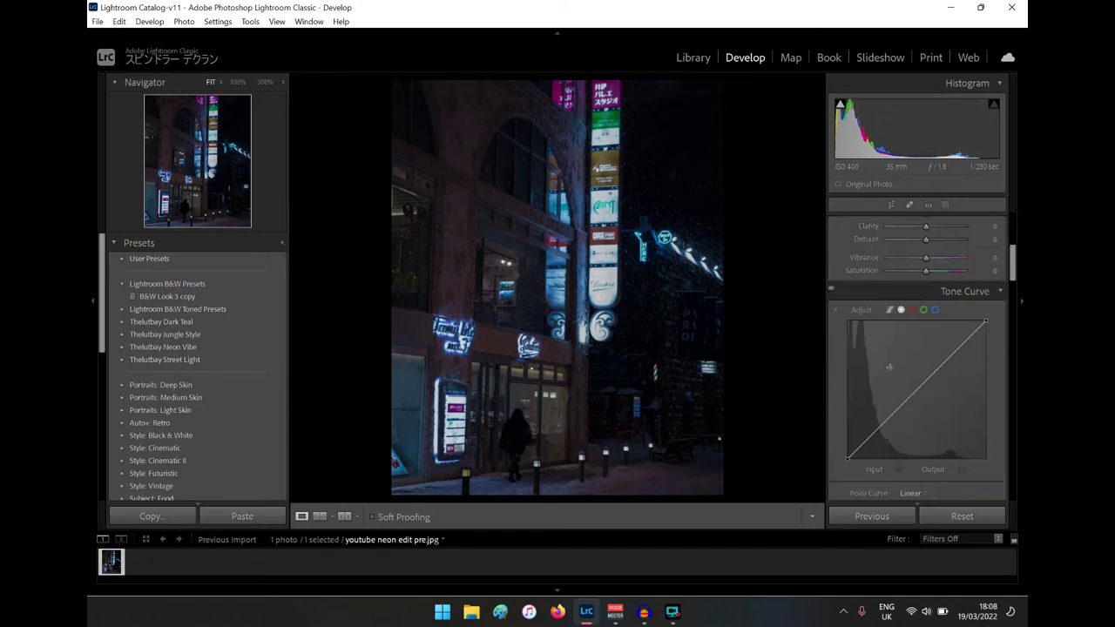
scroll(899, 340, down, 10)
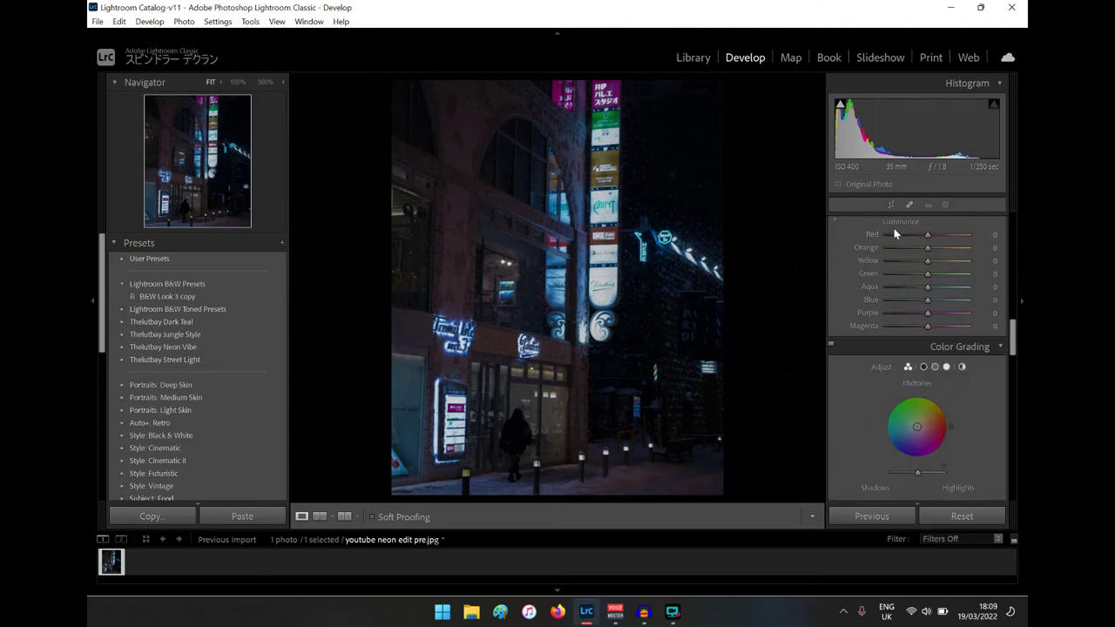
scroll(896, 226, up, 5)
scroll(896, 284, up, 5)
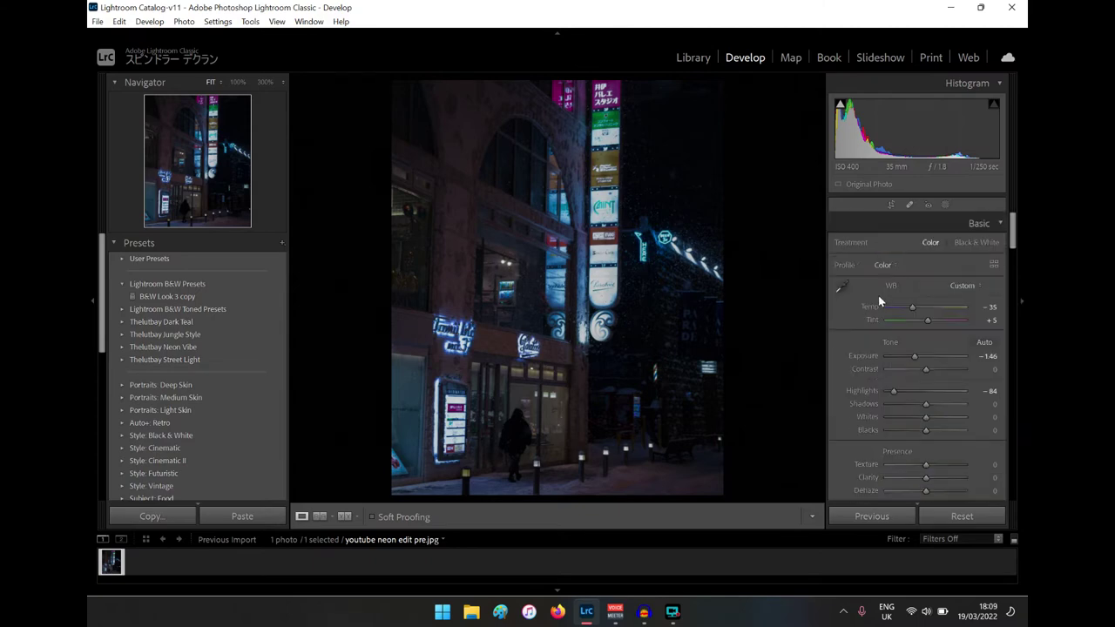
drag(894, 393, 902, 396)
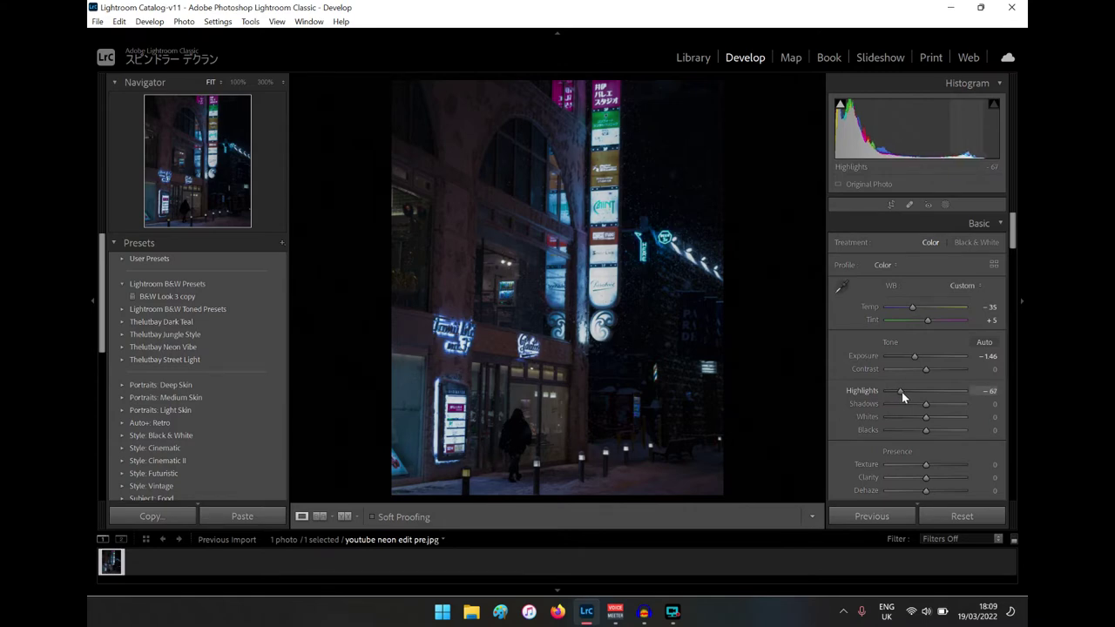
drag(902, 397, 900, 396)
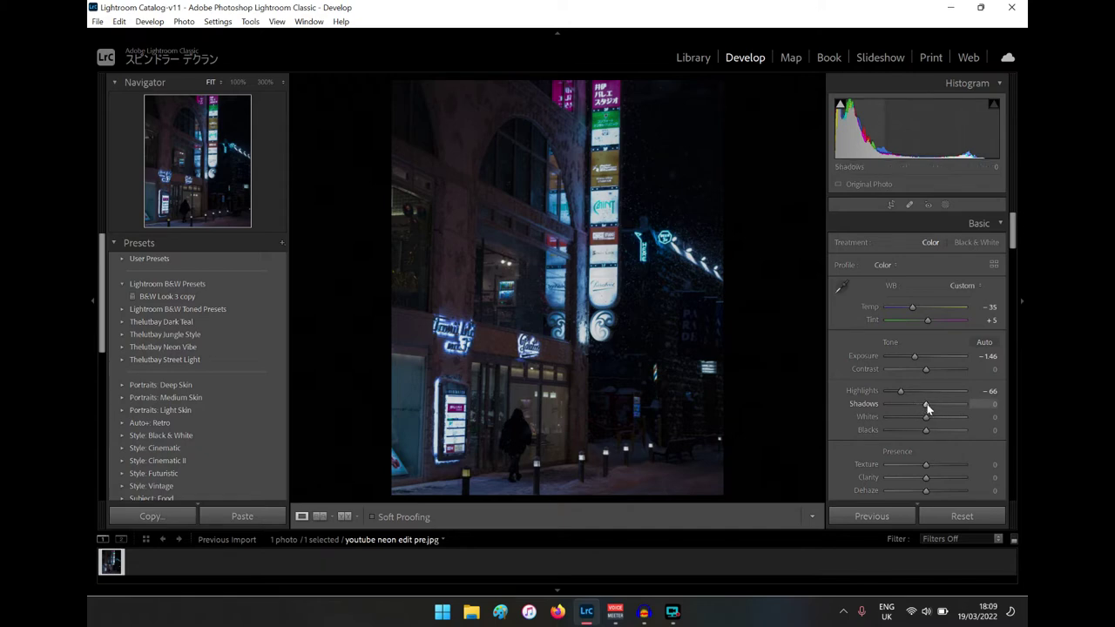
Step: Raise Shadows to +100, compare the photo side by side with its original, and return to the single-photo view
drag(927, 405, 964, 404)
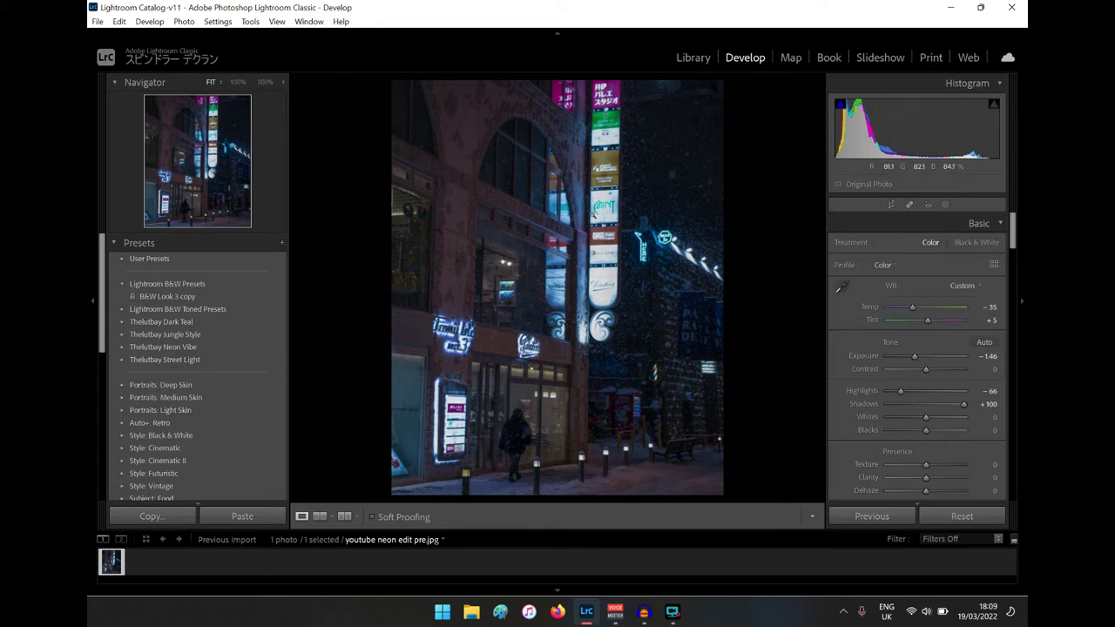
click(344, 517)
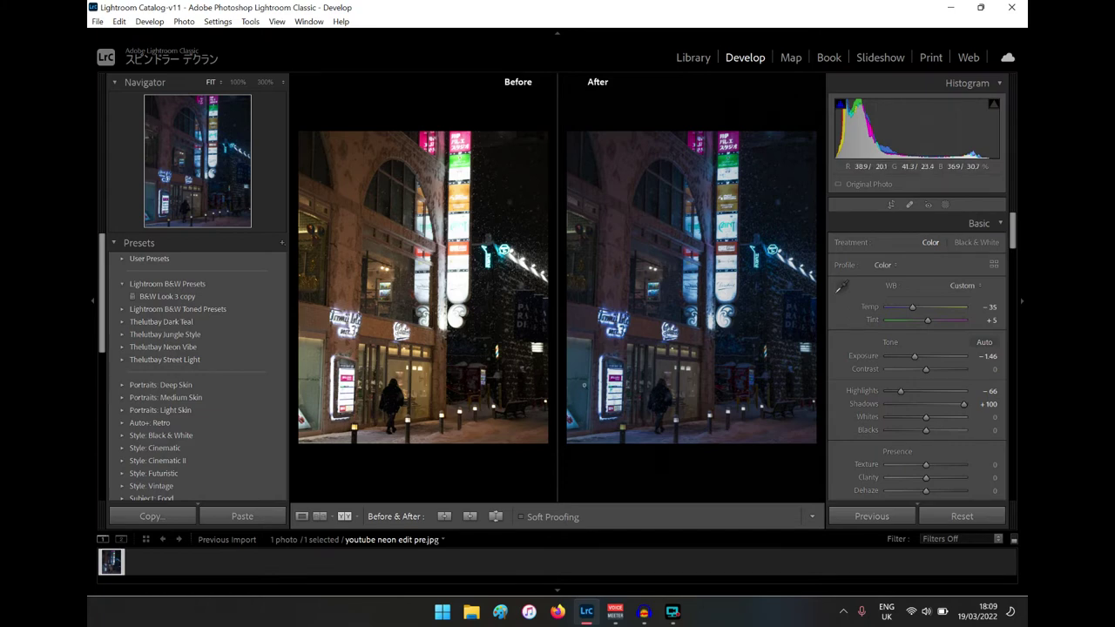
click(302, 516)
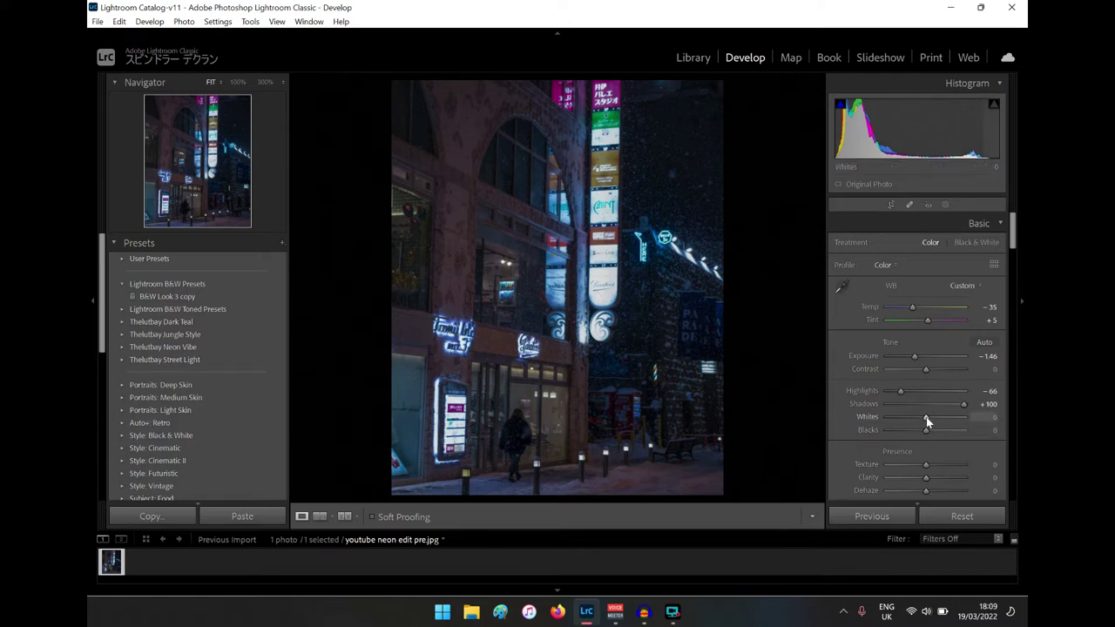
Step: Brighten the lightest tones of the photo by setting Whites to +47
drag(926, 416, 939, 421)
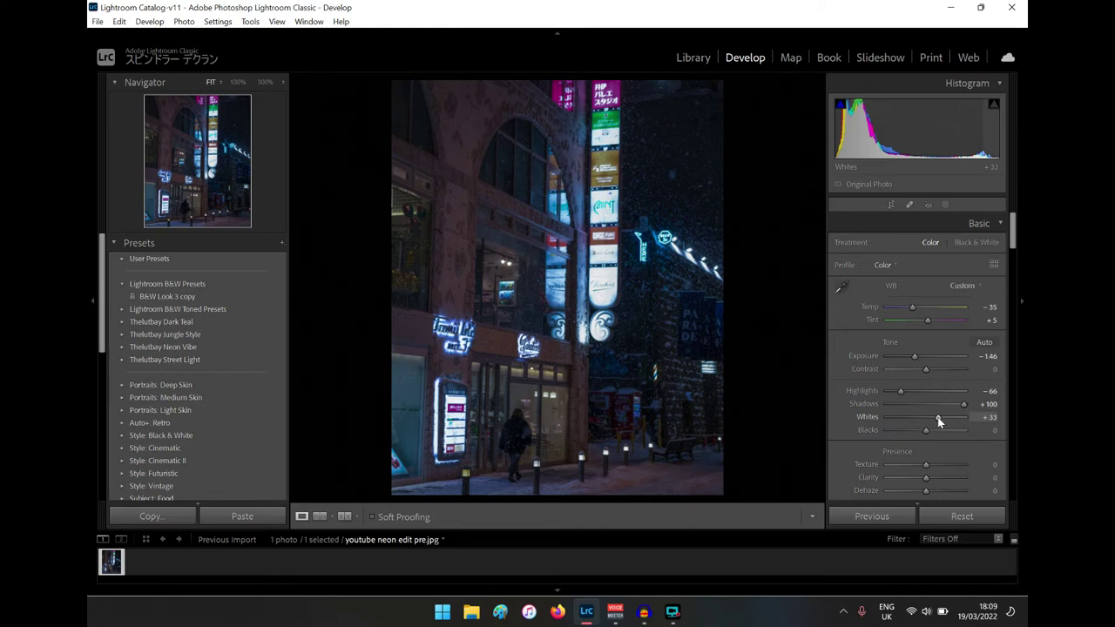
drag(938, 420, 947, 423)
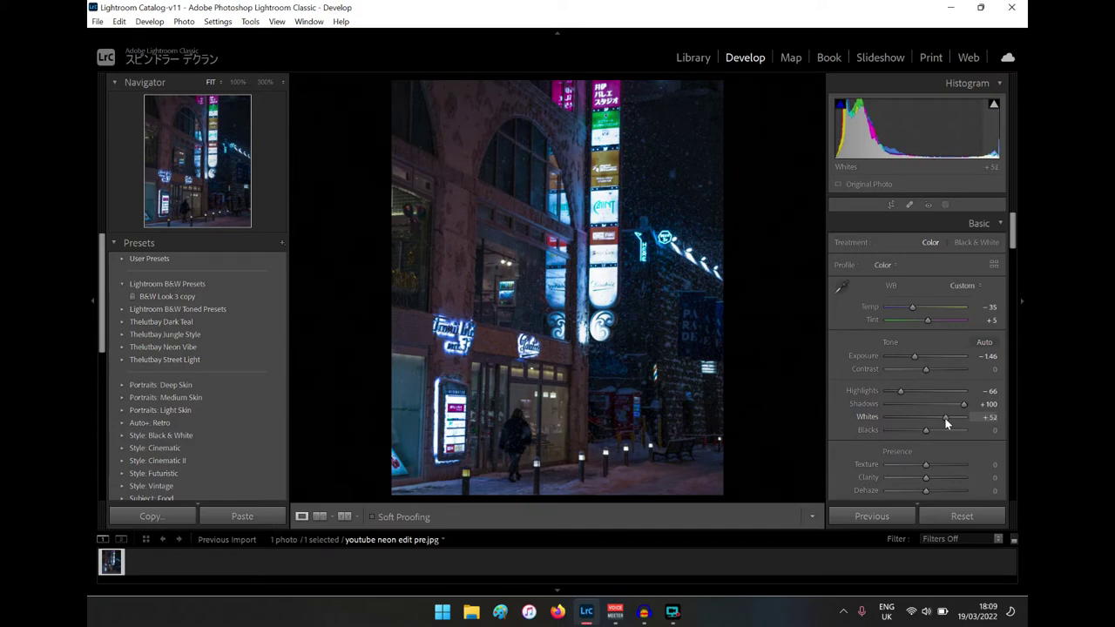
drag(947, 418, 973, 419)
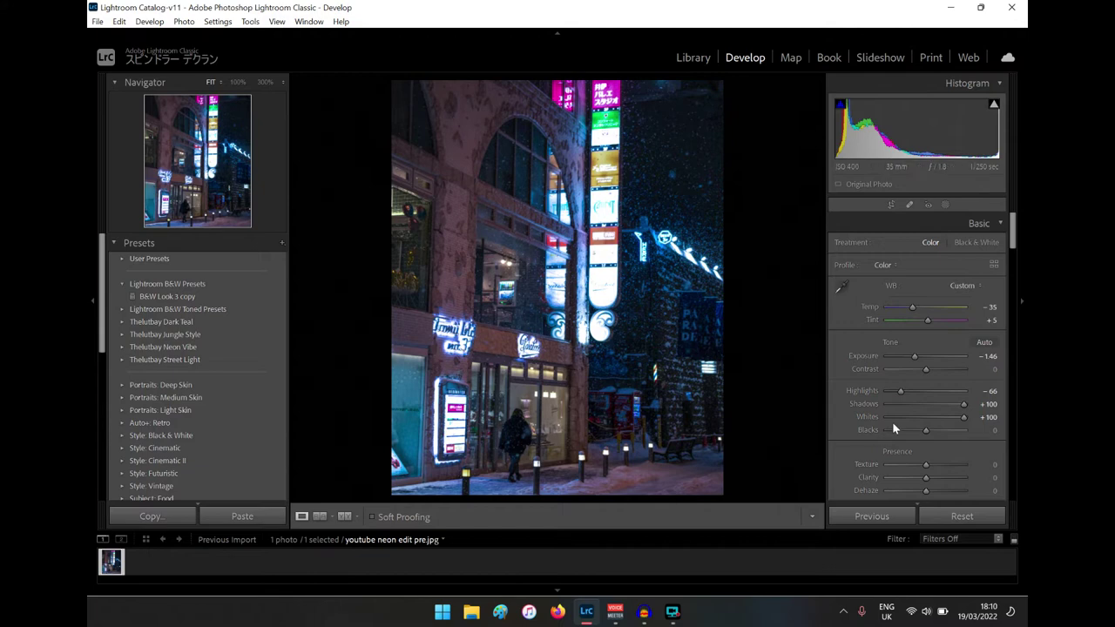
drag(963, 422, 939, 420)
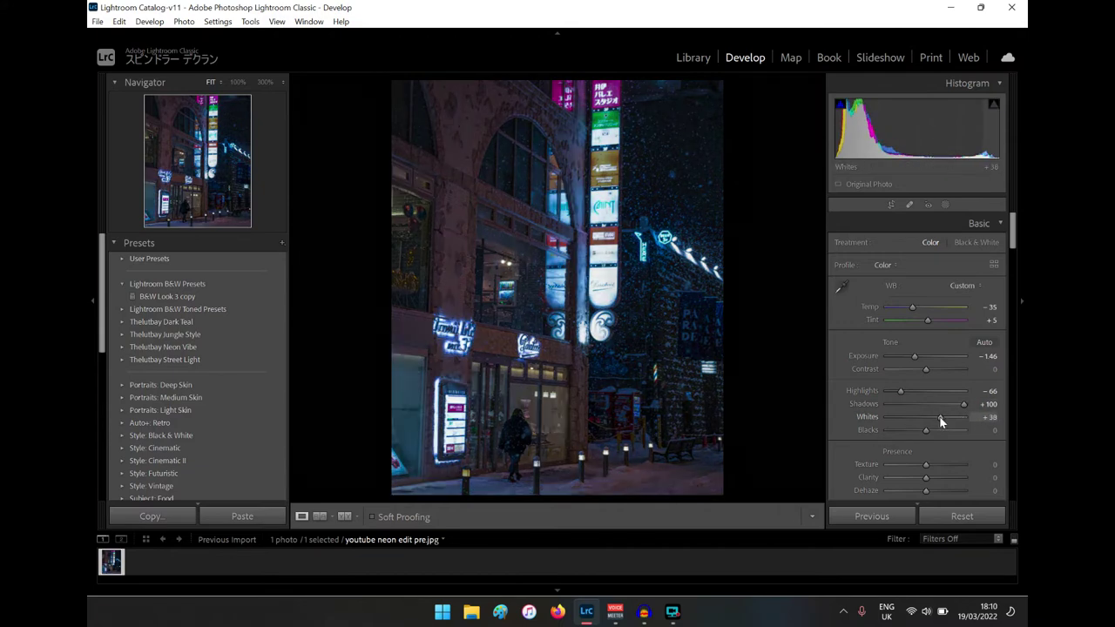
drag(941, 421, 944, 420)
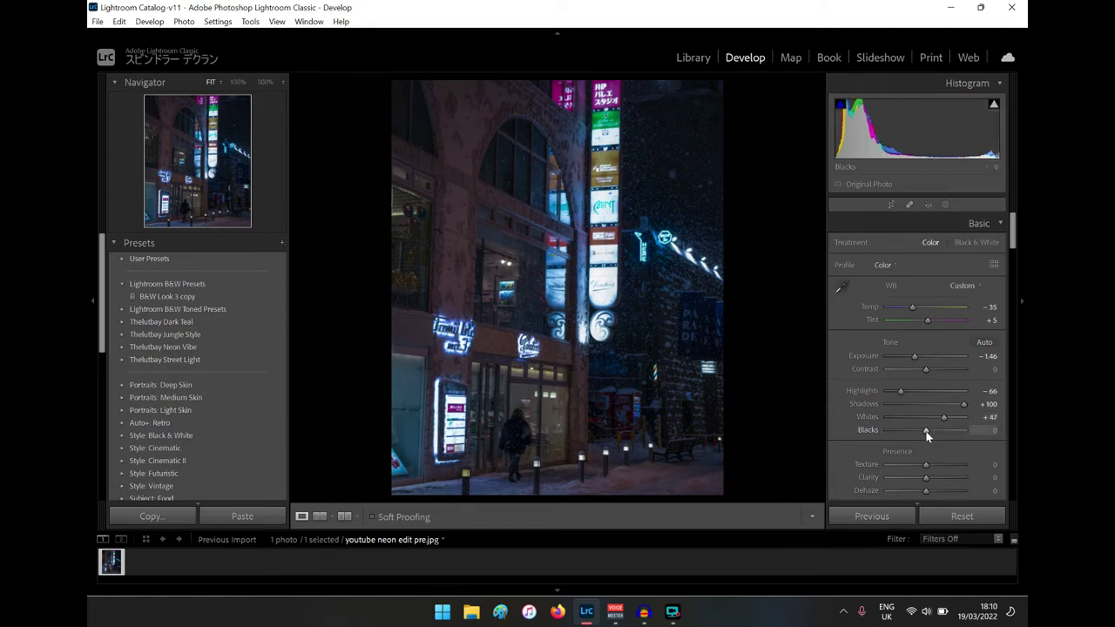
drag(926, 433, 924, 433)
mouse_move(925, 430)
mouse_down()
mouse_move(912, 434)
mouse_move(925, 432)
mouse_up()
drag(927, 432, 912, 430)
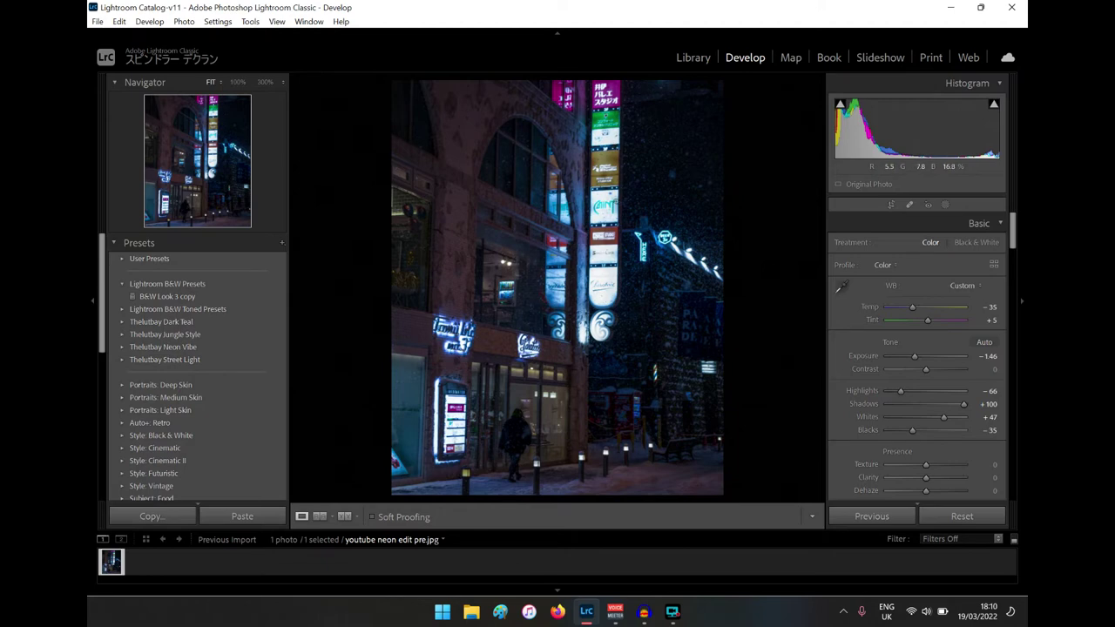
double_click(911, 430)
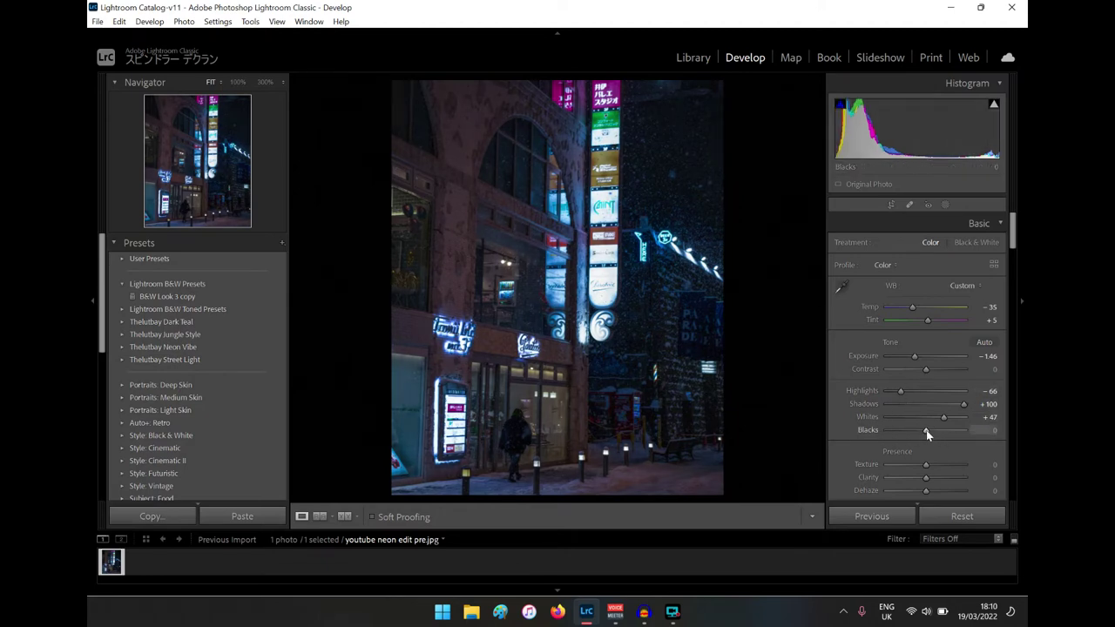
Step: Lift Blacks to +75, check the before and after versions side by side, and return to the single-photo view
drag(926, 433, 978, 450)
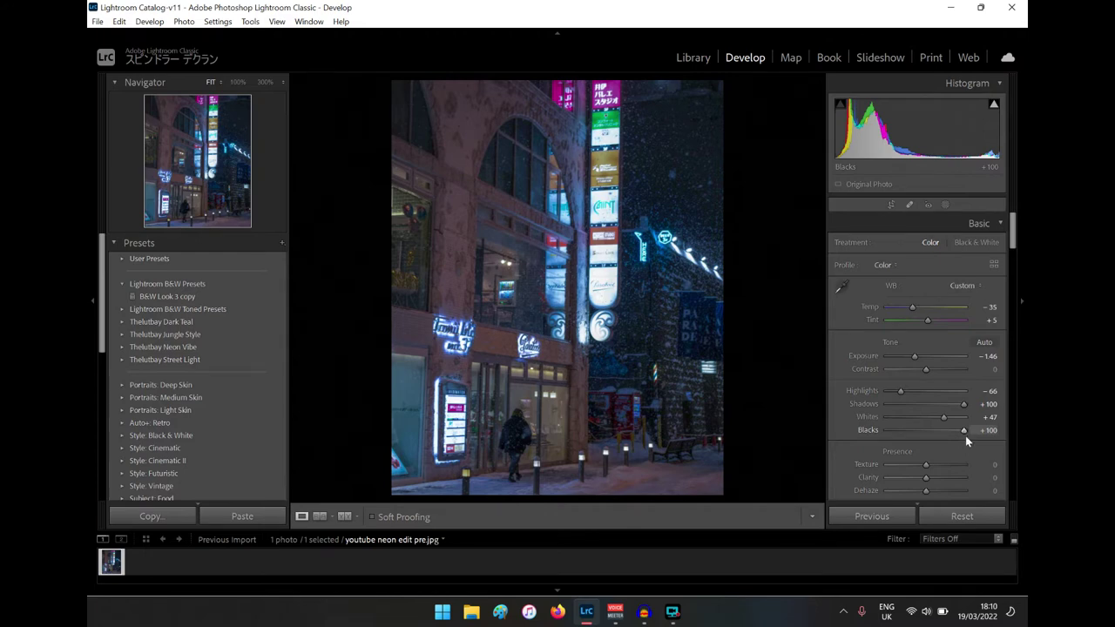
mouse_move(962, 431)
mouse_down()
mouse_move(941, 436)
mouse_move(954, 438)
mouse_up()
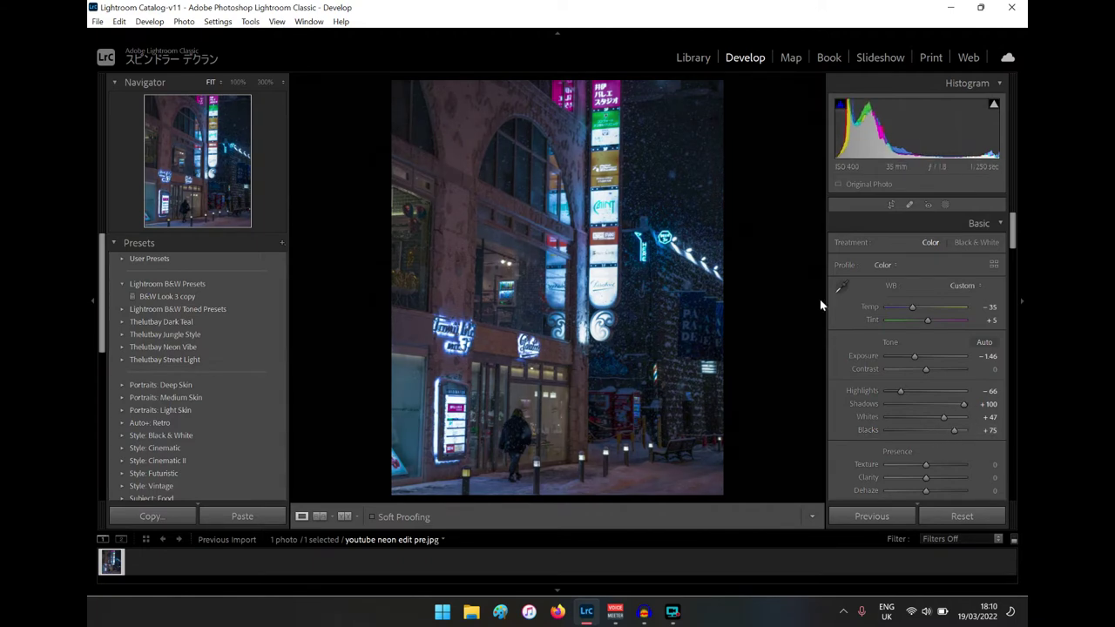
click(344, 516)
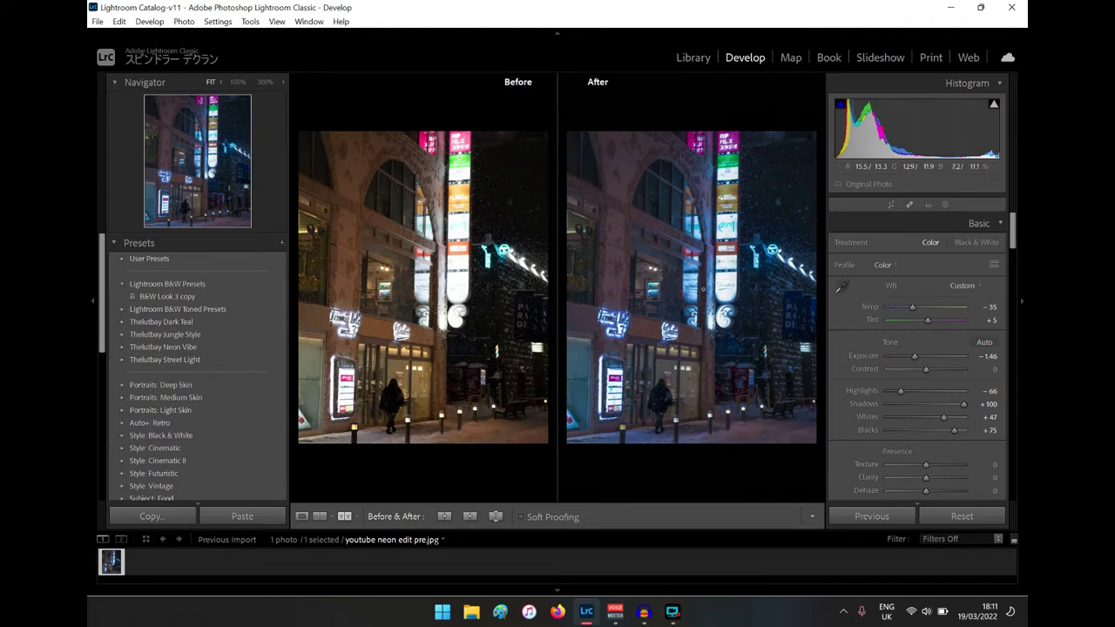
click(302, 516)
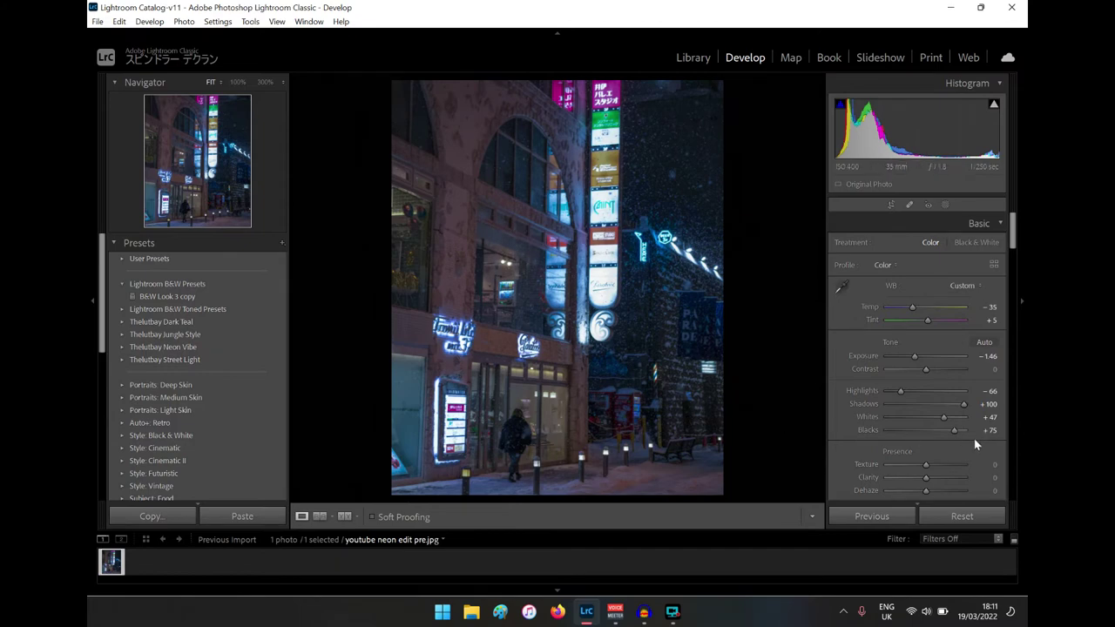
Step: Try a negative Clarity on the photo, and change Clarity to +60
scroll(925, 432, down, 2)
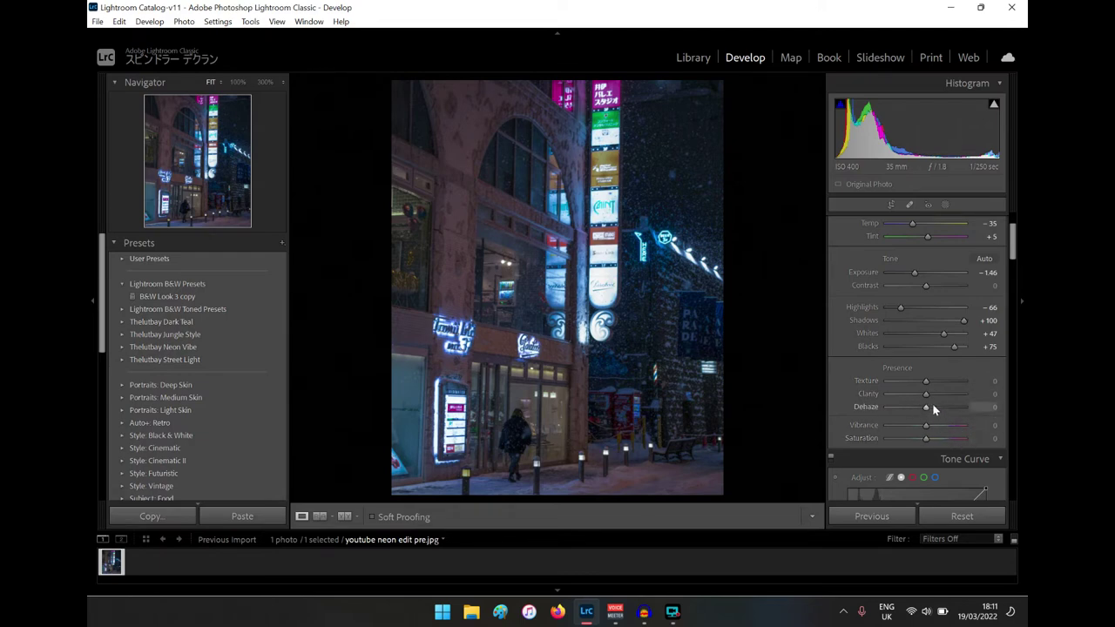
drag(926, 398, 903, 403)
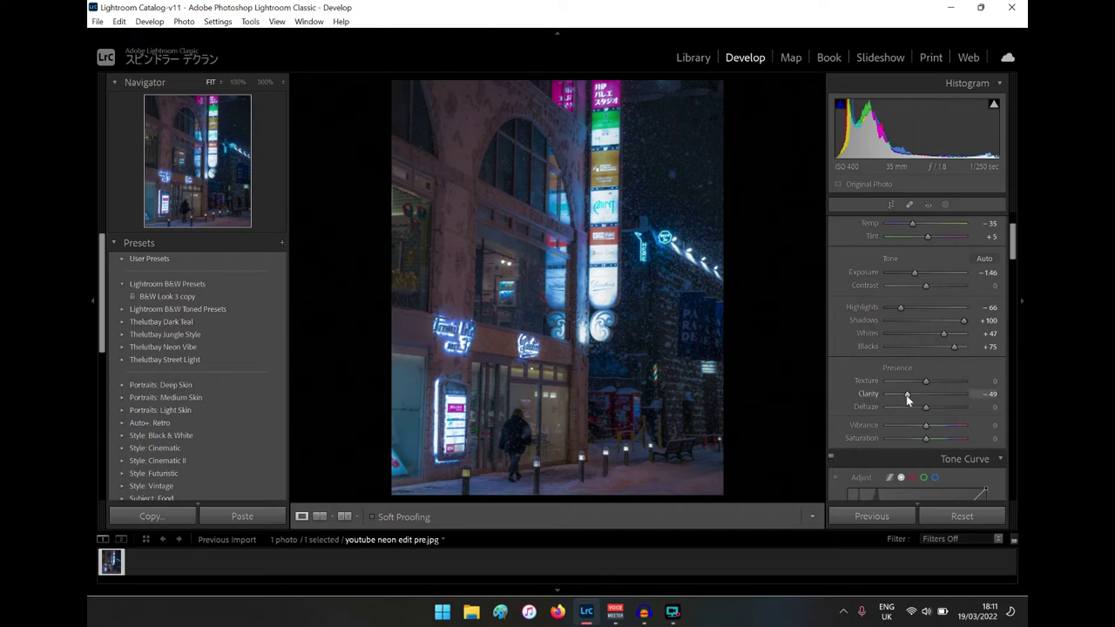
drag(911, 396, 947, 401)
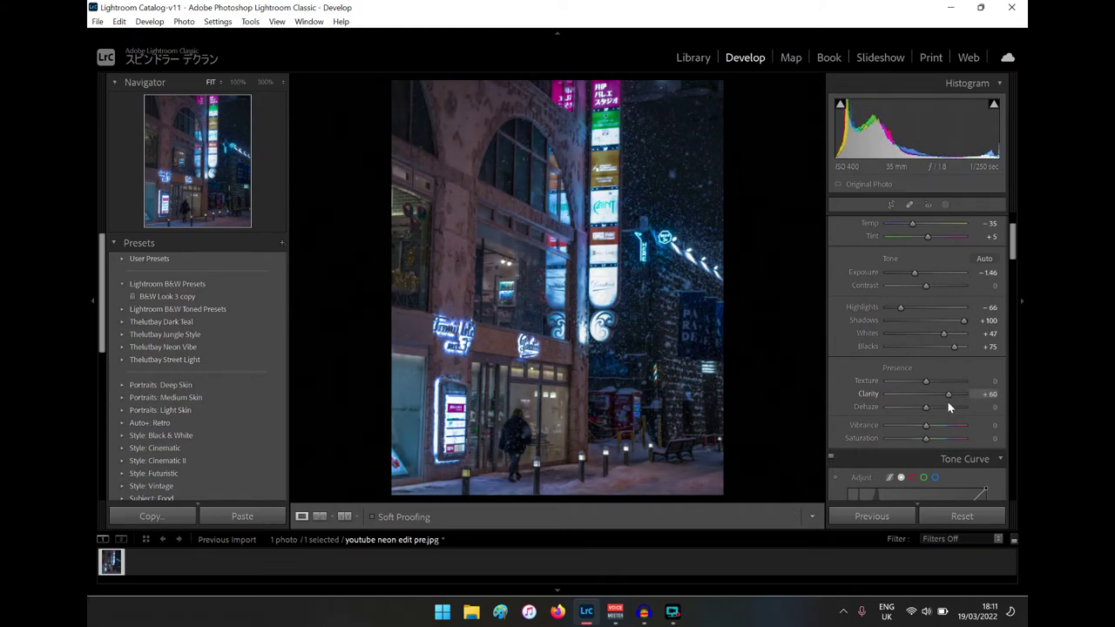
Step: Set Clarity to +66, try Texture at +100, and settle Texture at +15
drag(949, 401, 950, 403)
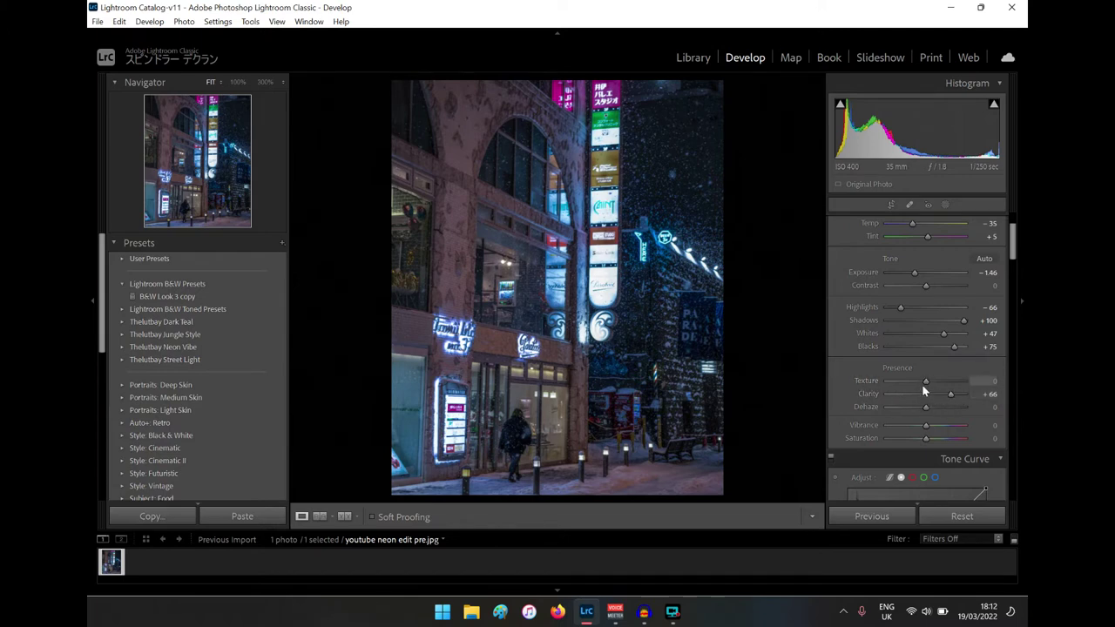
drag(925, 383, 1016, 397)
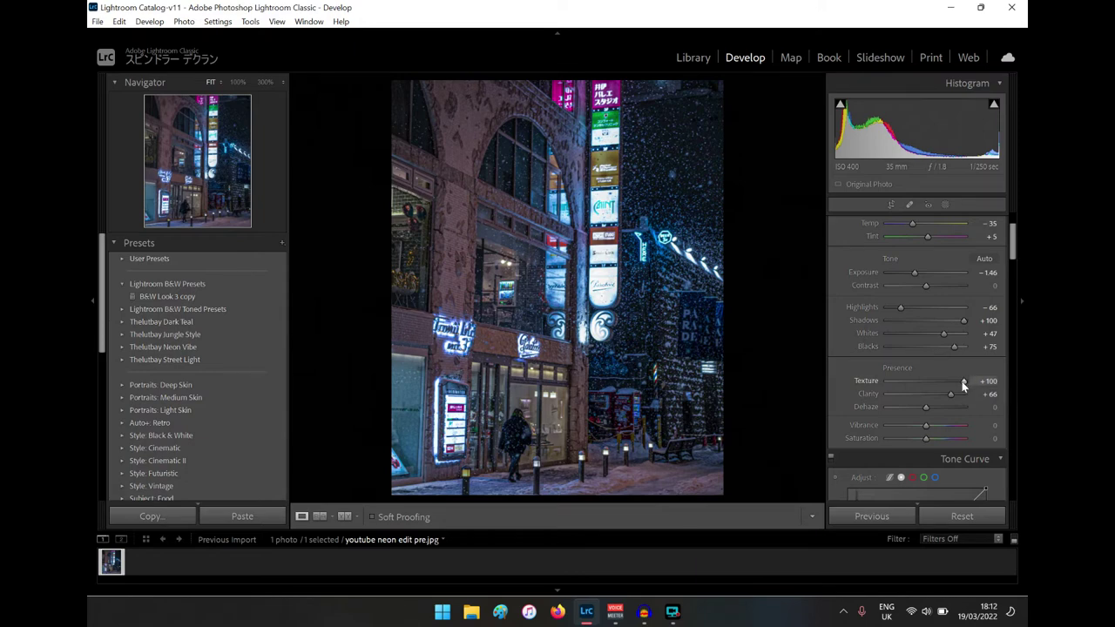
drag(962, 381, 931, 380)
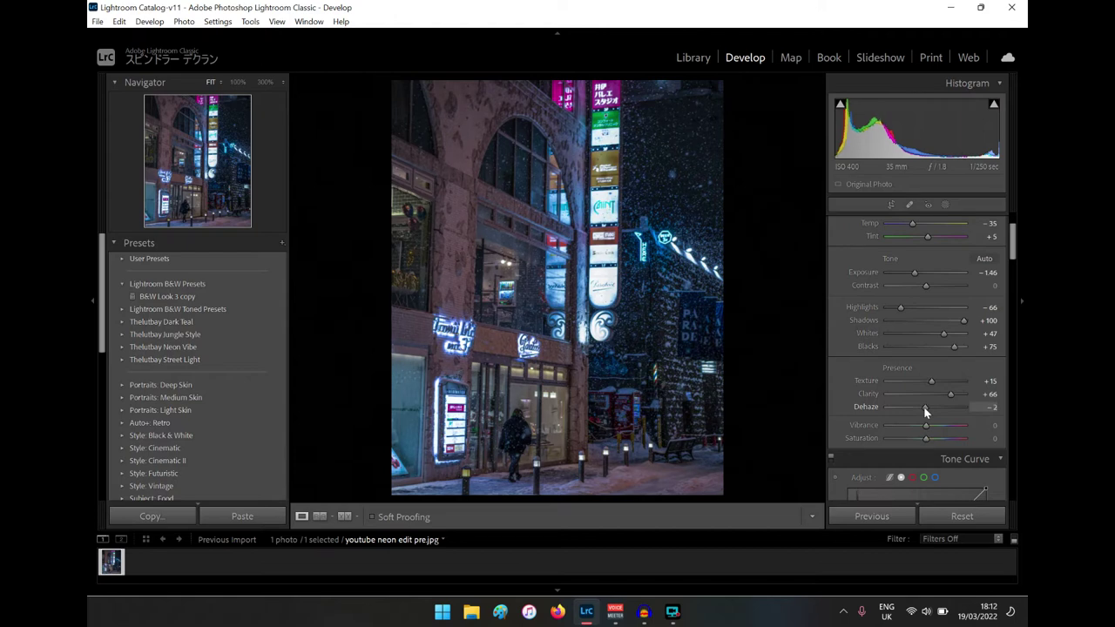
Step: Try several negative Dehaze amounts down to -34 on the photo, and settle Dehaze at -10
drag(923, 407, 919, 408)
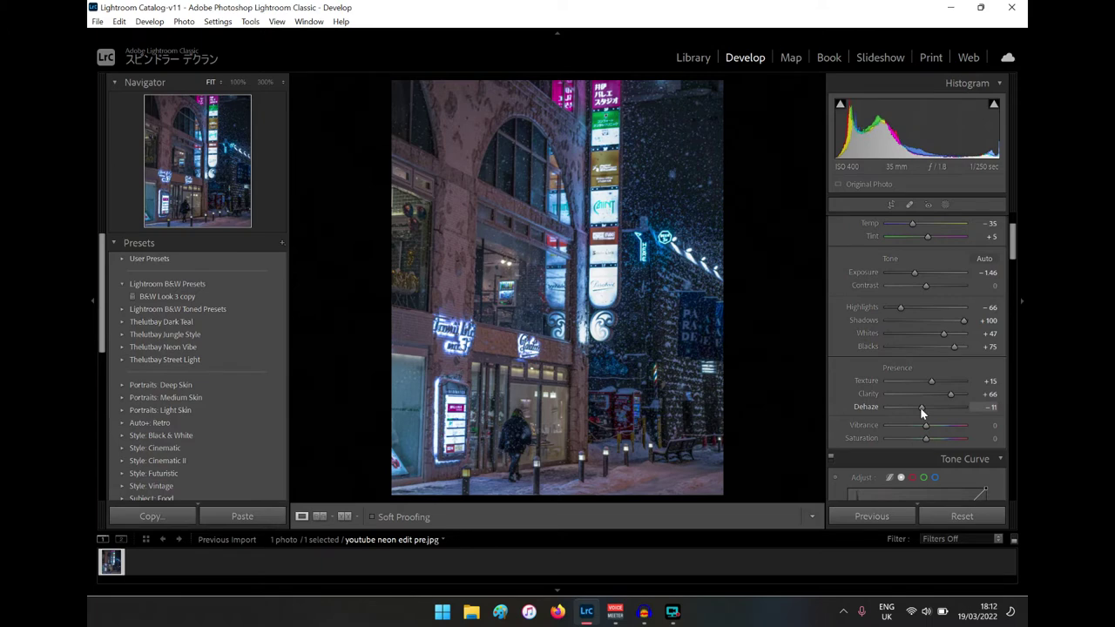
drag(921, 408, 923, 408)
double_click(921, 408)
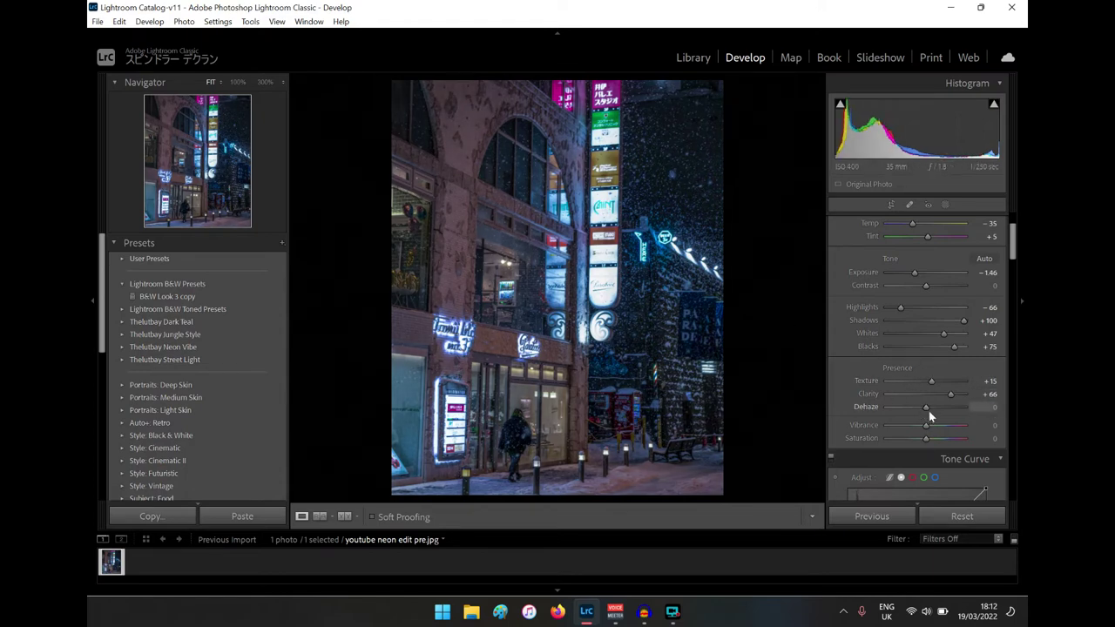
drag(923, 407, 921, 407)
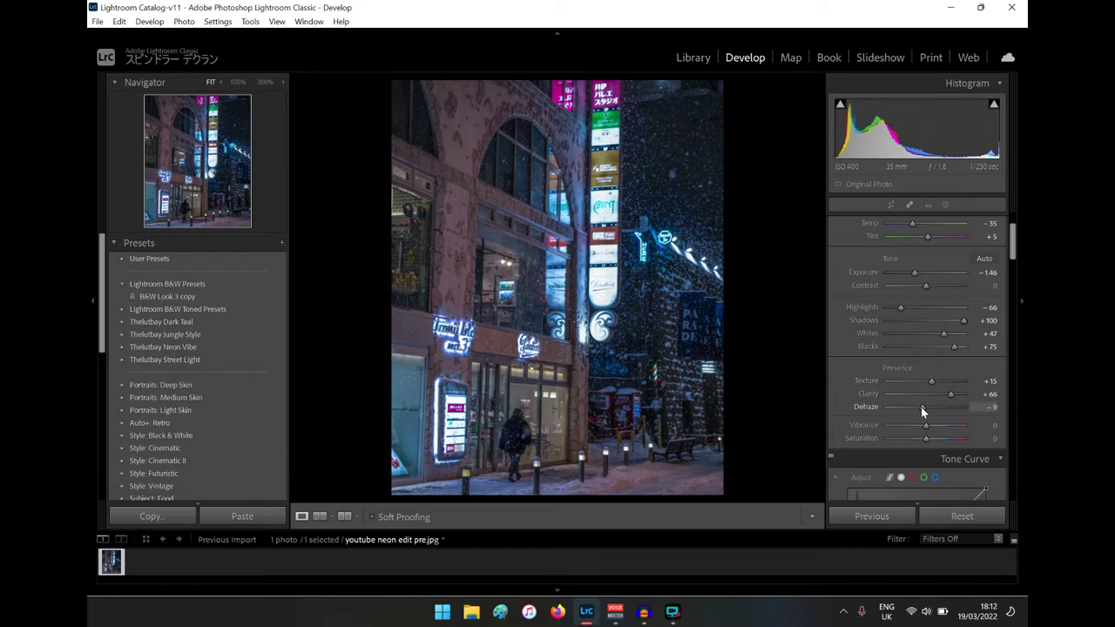
scroll(921, 407, up, 3)
drag(920, 407, 912, 408)
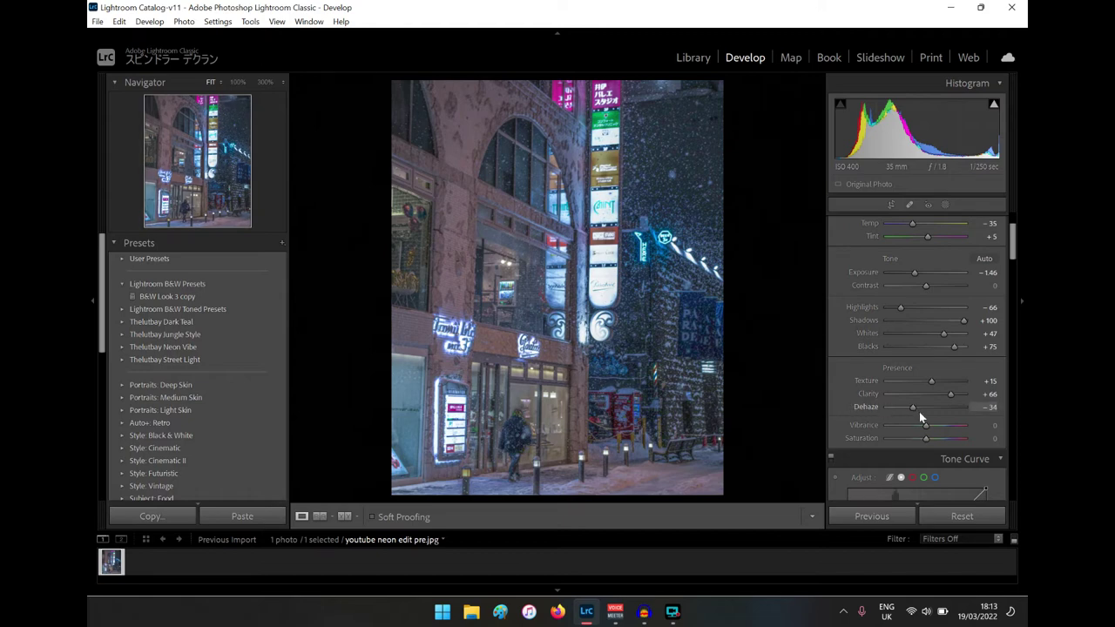
drag(913, 410, 917, 410)
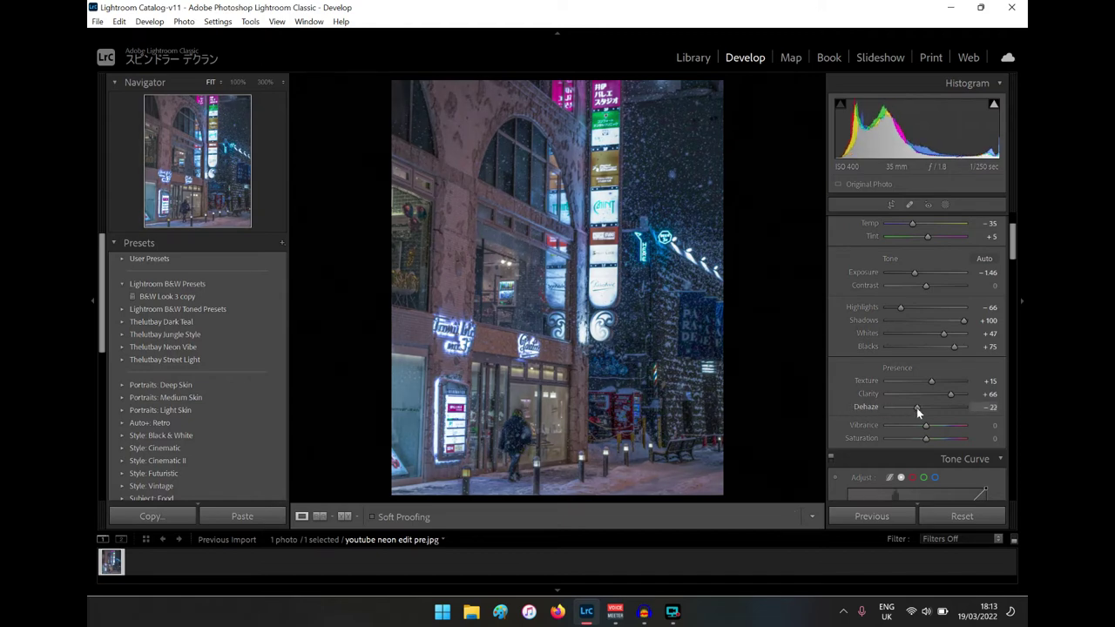
drag(919, 409, 923, 415)
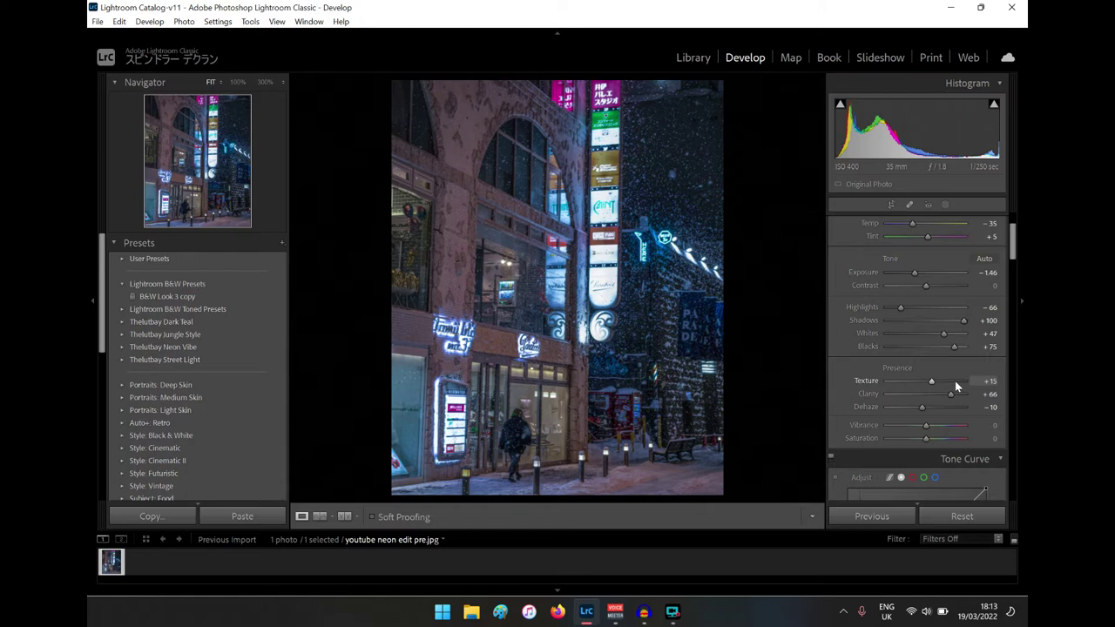
Step: Tint the highlights a strong cyan-blue in Color Grading, at about hue 196
scroll(955, 381, down, 10)
scroll(934, 381, down, 5)
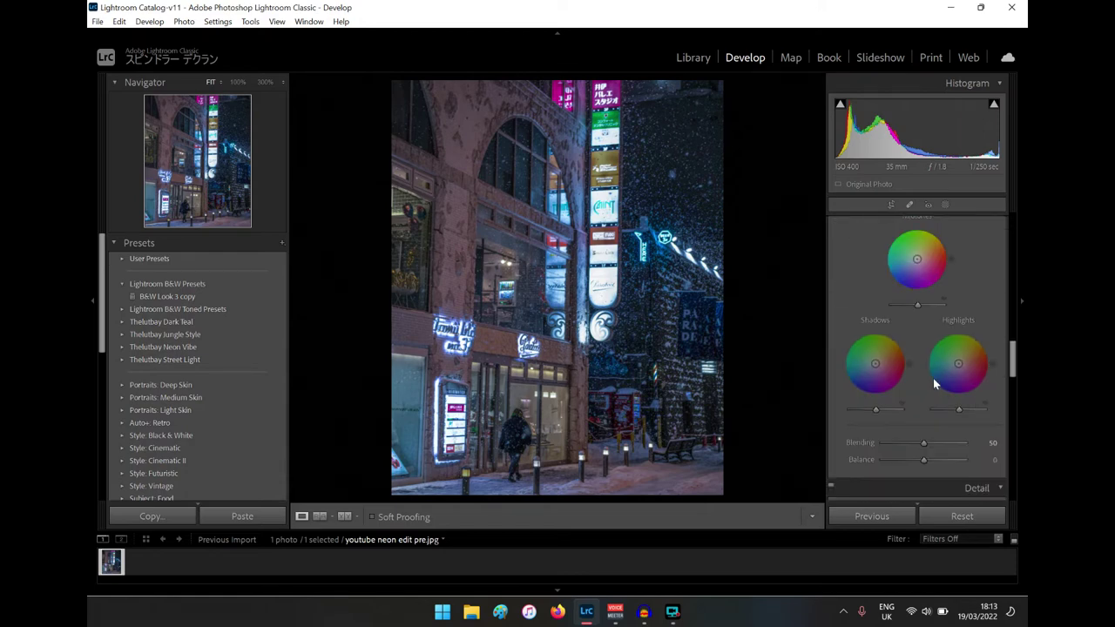
scroll(936, 340, up, 3)
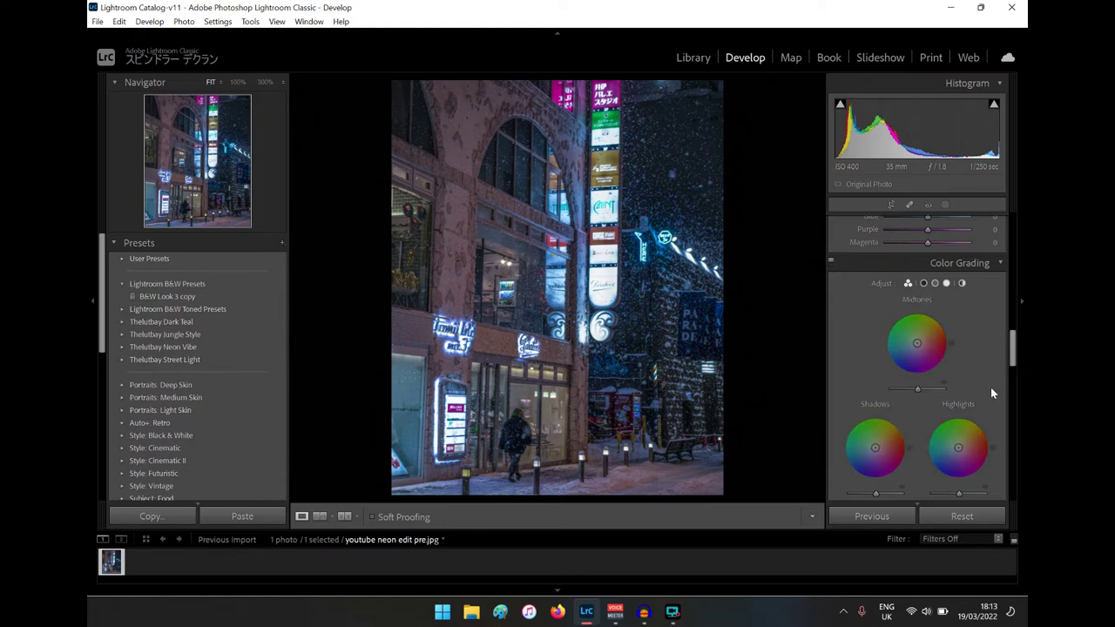
scroll(957, 440, down, 2)
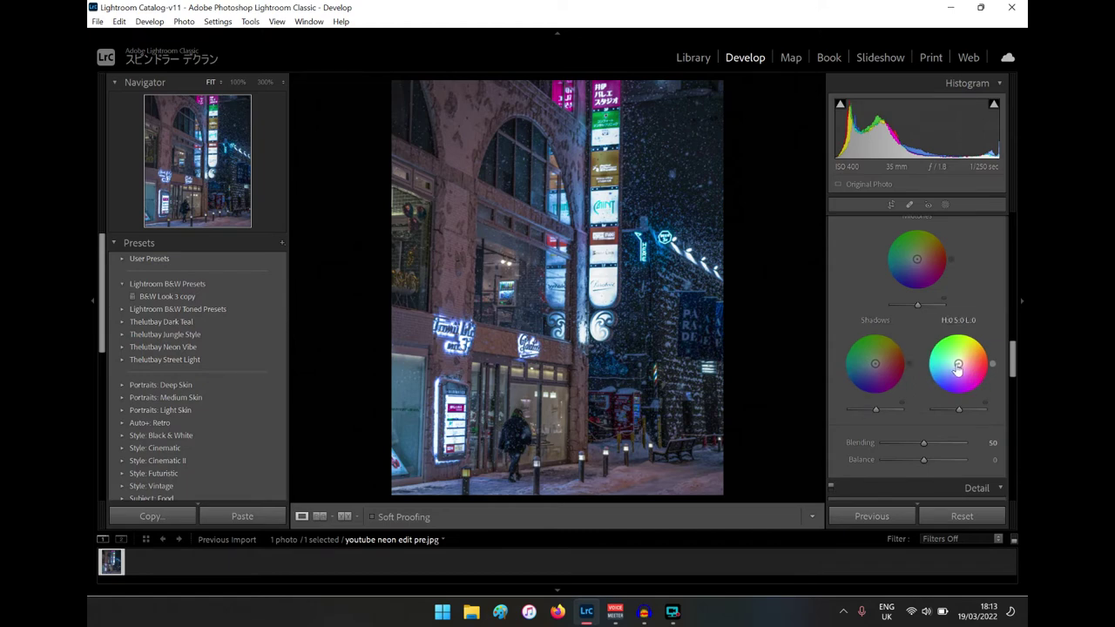
drag(992, 364, 924, 367)
drag(958, 367, 943, 368)
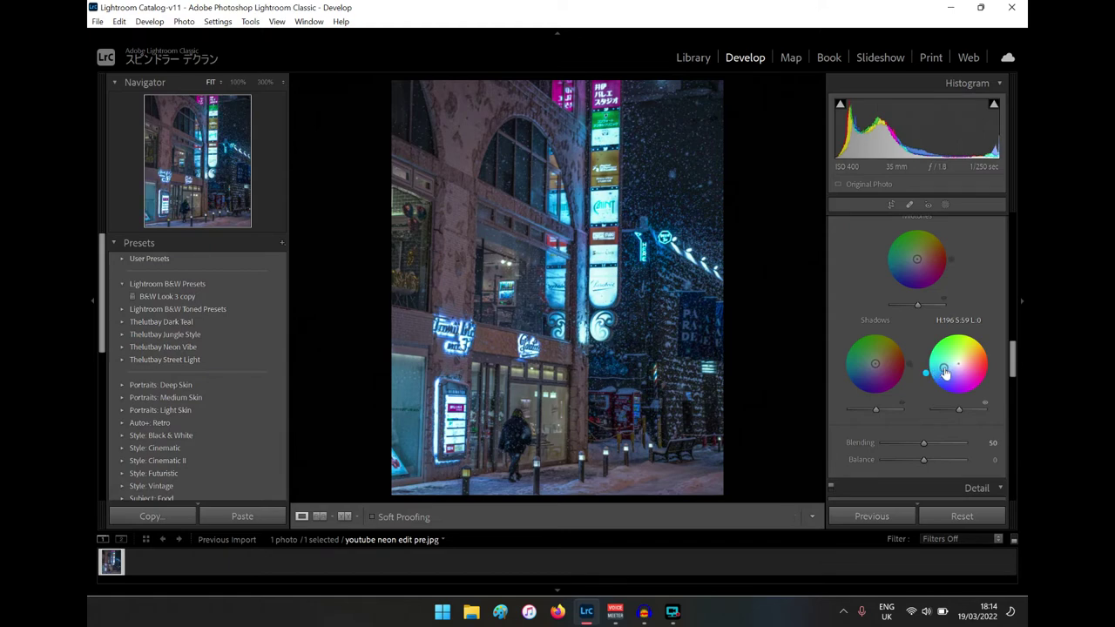
drag(944, 369, 941, 368)
drag(941, 373, 939, 372)
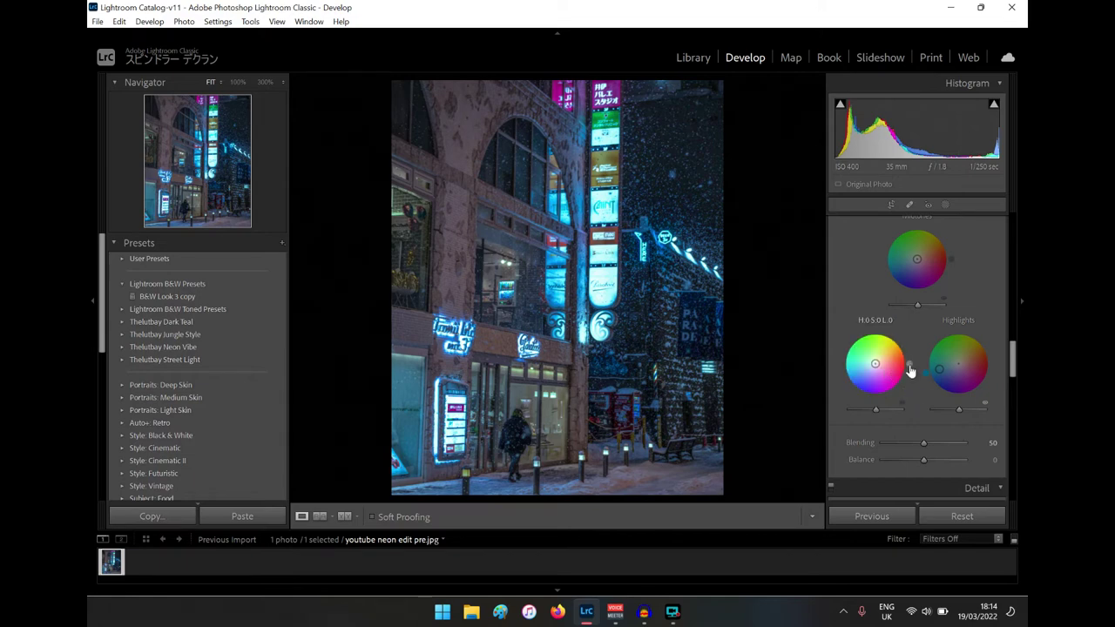
Step: Tint the Color Grading shadows a moderate magenta-purple
drag(909, 363, 876, 367)
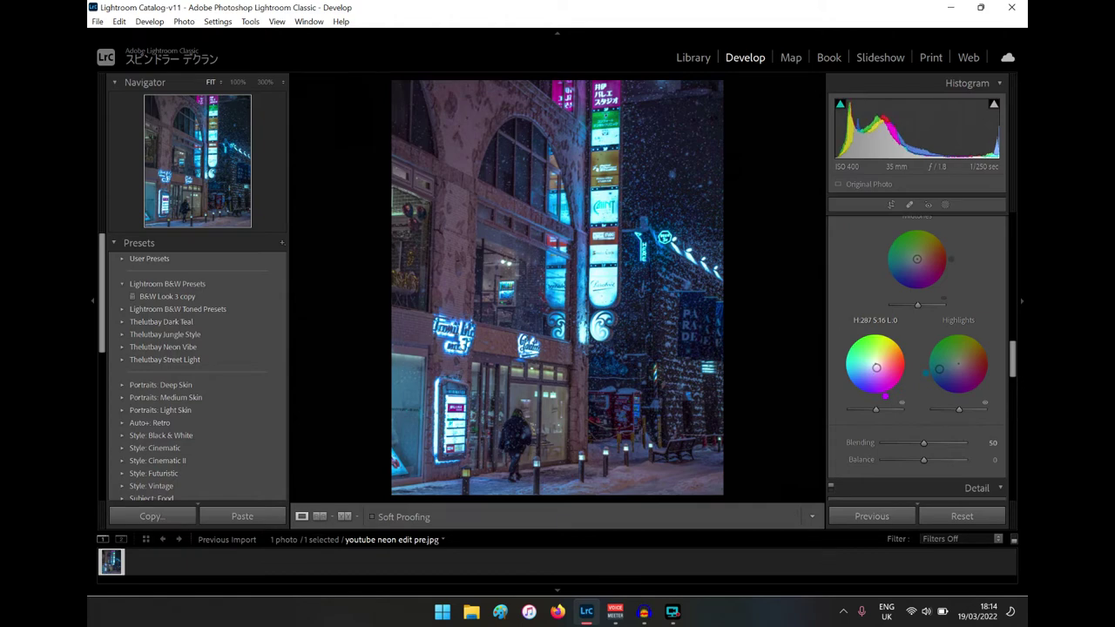
drag(877, 367, 880, 372)
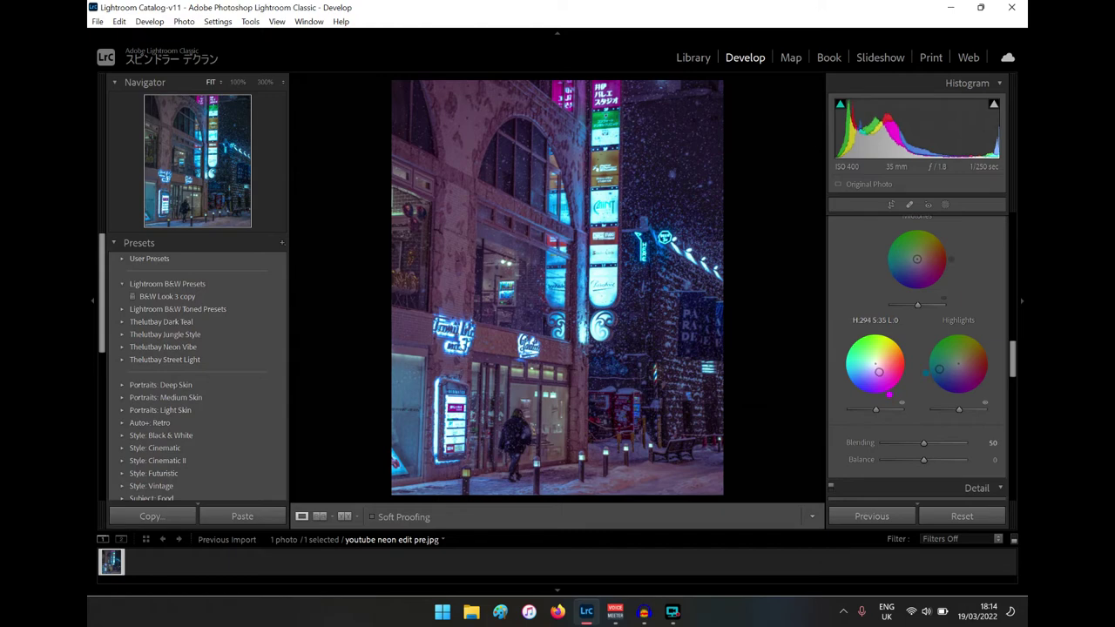
drag(880, 372, 884, 373)
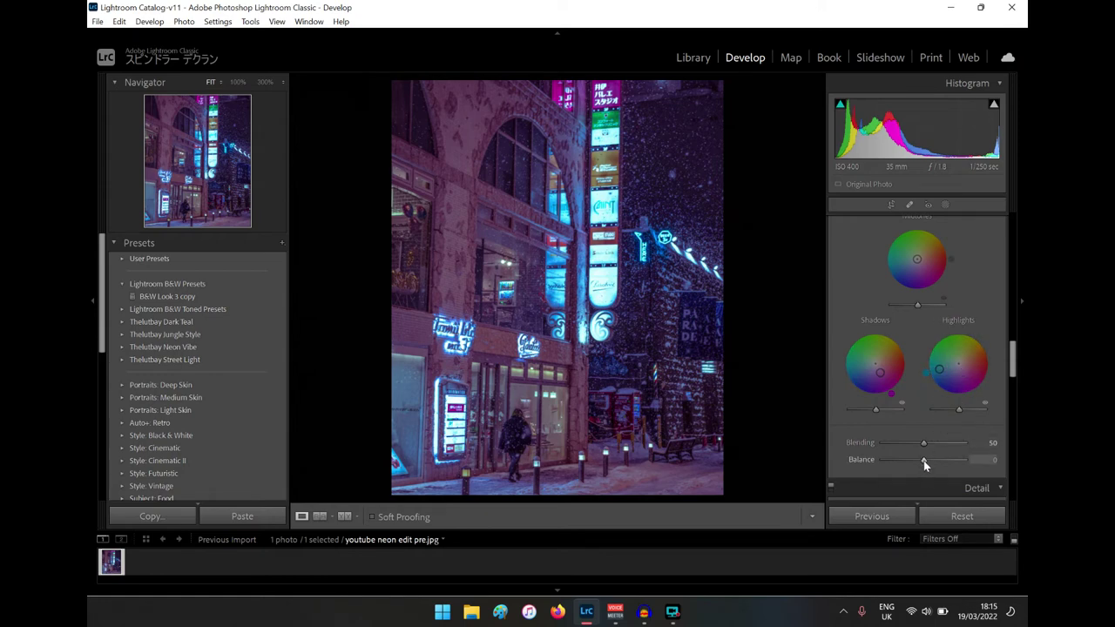
Step: Try stronger Color Grading Balance and Blending, soften both tints slightly, and set Blending to 63 and Balance to +76
drag(924, 461, 967, 466)
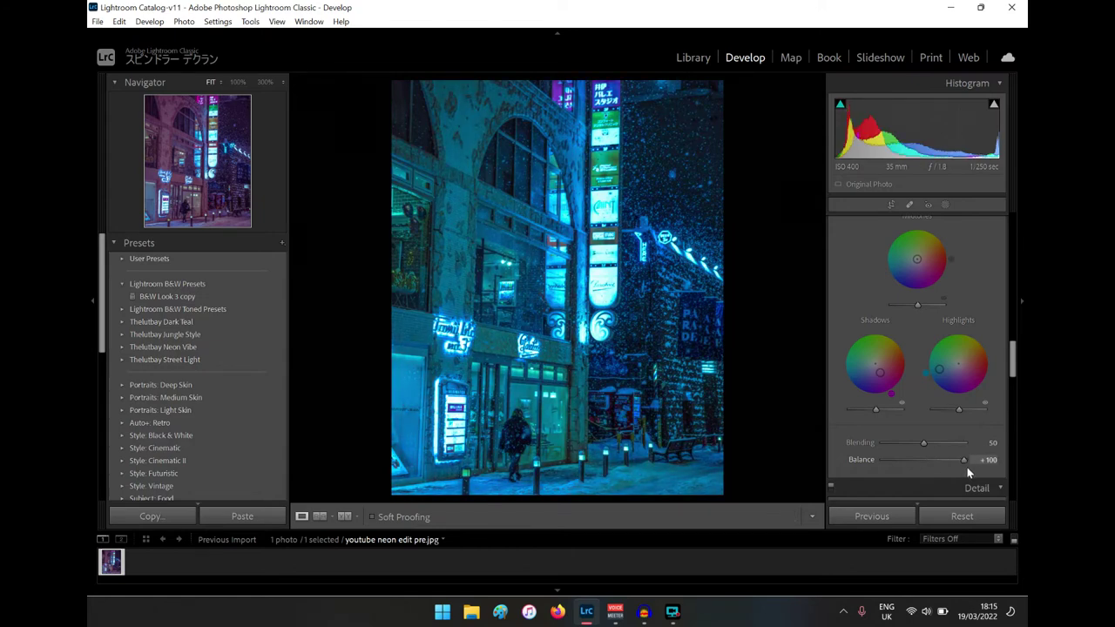
drag(962, 474, 986, 484)
drag(924, 443, 951, 446)
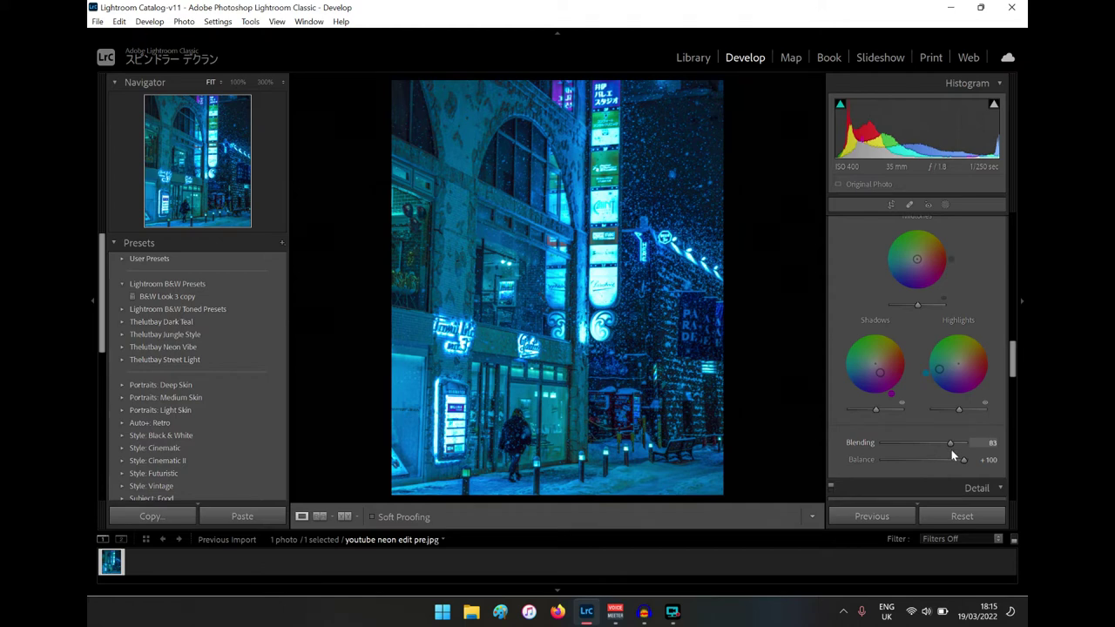
mouse_move(965, 461)
mouse_down()
mouse_move(928, 465)
mouse_move(944, 466)
mouse_up()
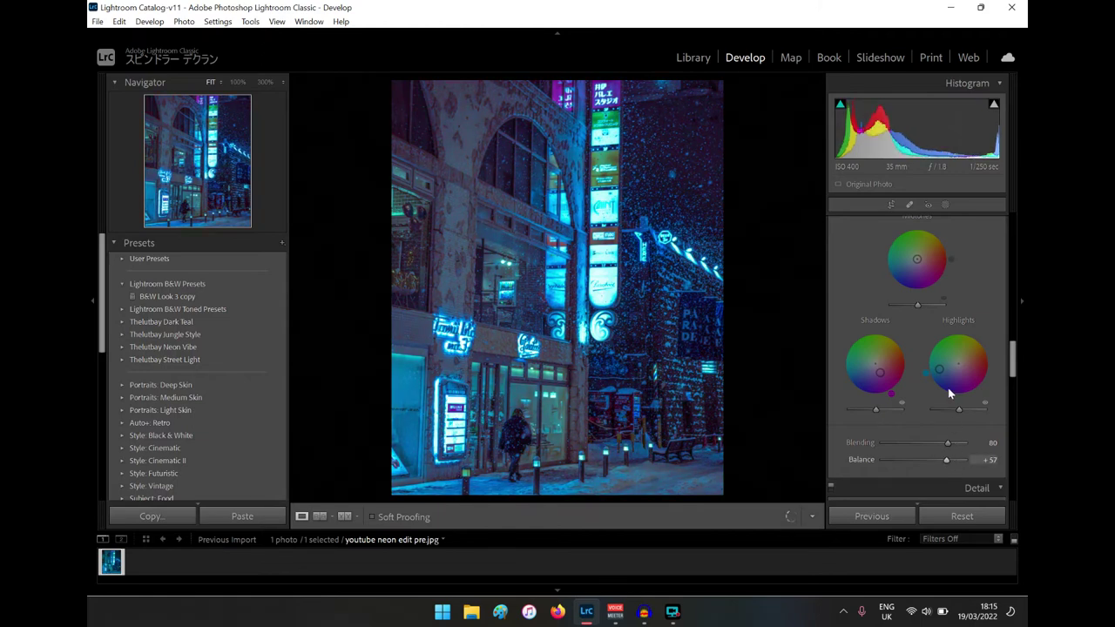
drag(939, 373, 879, 370)
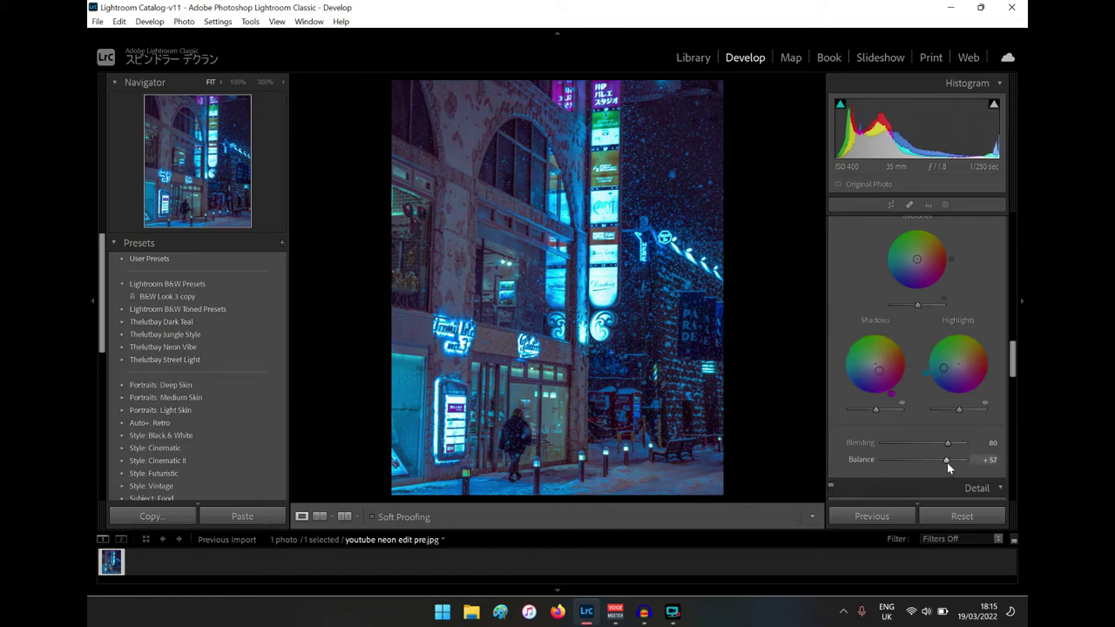
mouse_move(946, 461)
mouse_down()
mouse_move(928, 461)
mouse_move(953, 464)
mouse_move(968, 447)
mouse_move(933, 450)
mouse_up()
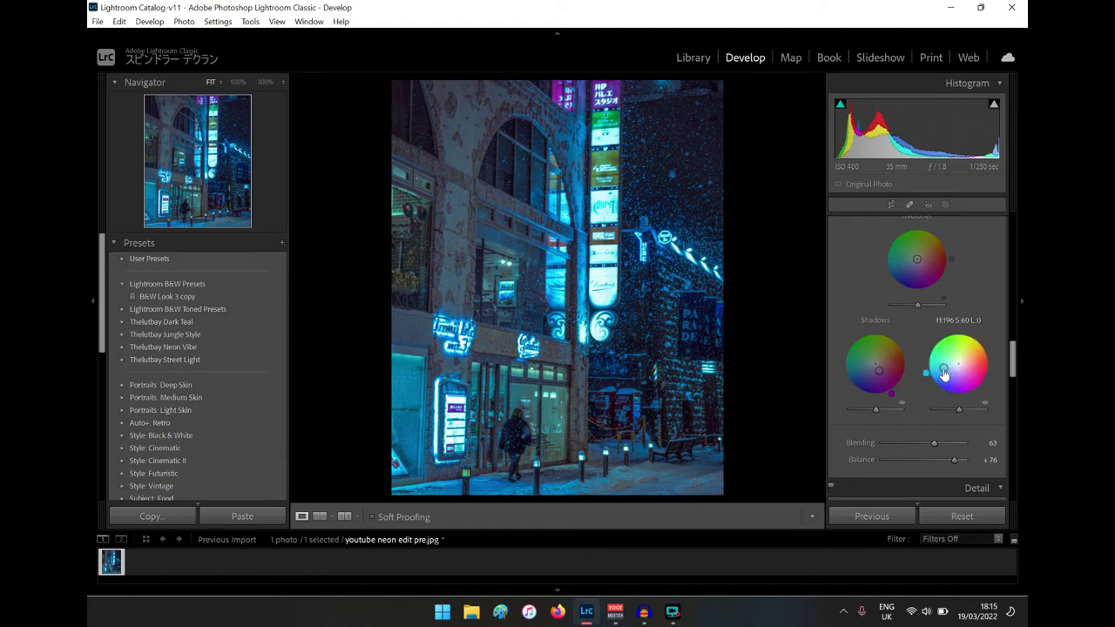
Step: Reduce the saturation of the highlight tint slightly, compare the photo side by side with its original, and return to the single-photo view
mouse_move(955, 410)
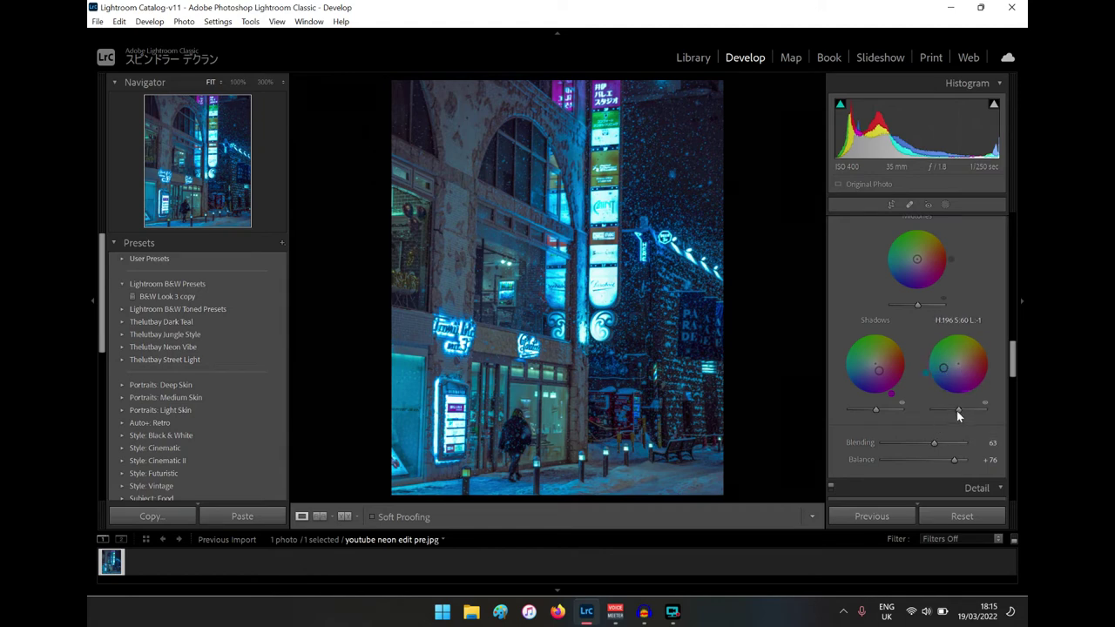
drag(957, 410, 947, 366)
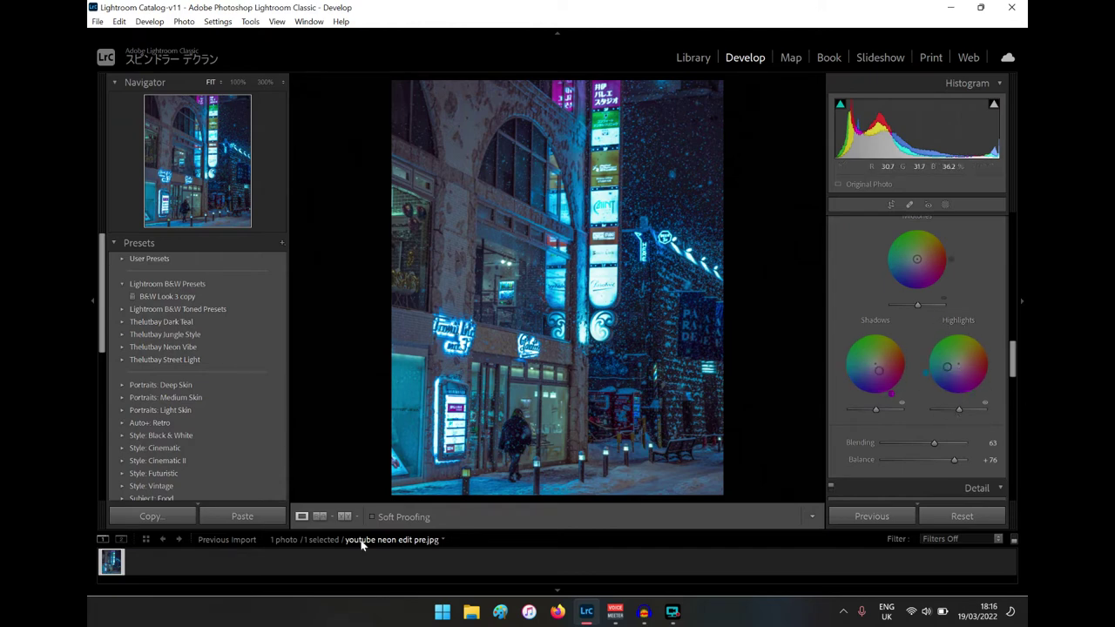
click(345, 517)
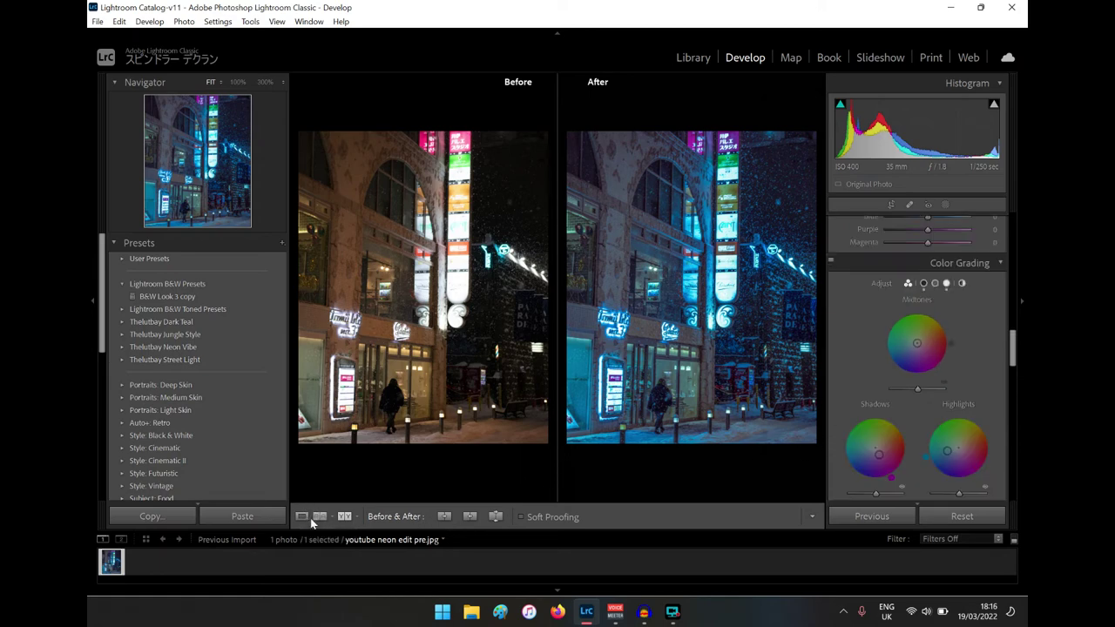
click(302, 516)
Step: Add three points to the photo's point curve, one each in the highlights, midtones and shadows
scroll(949, 388, up, 10)
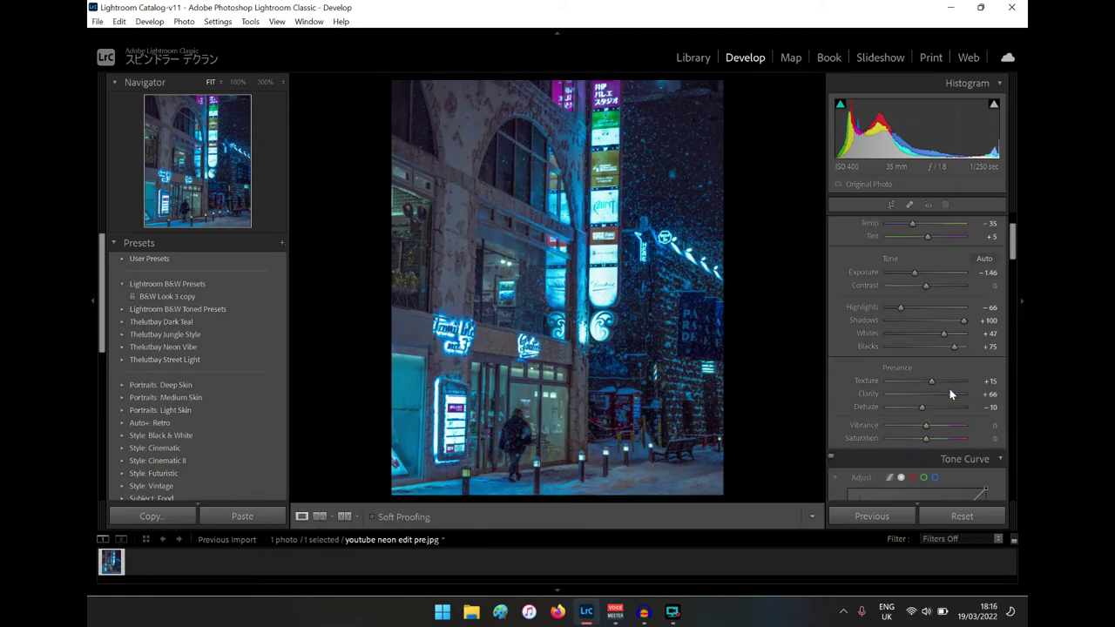
scroll(948, 389, down, 5)
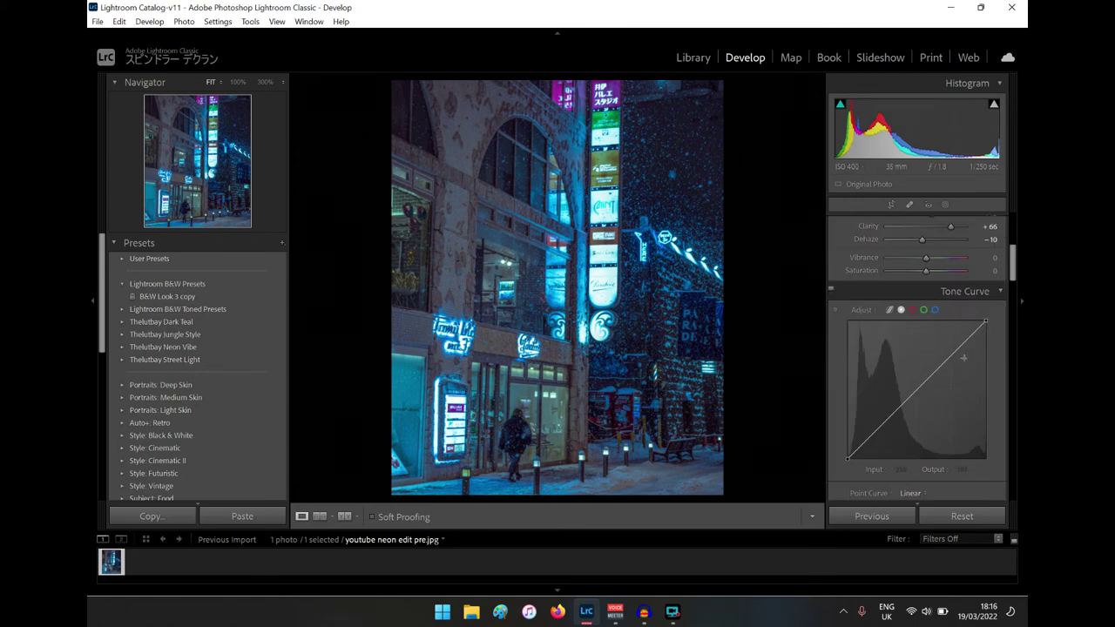
click(951, 357)
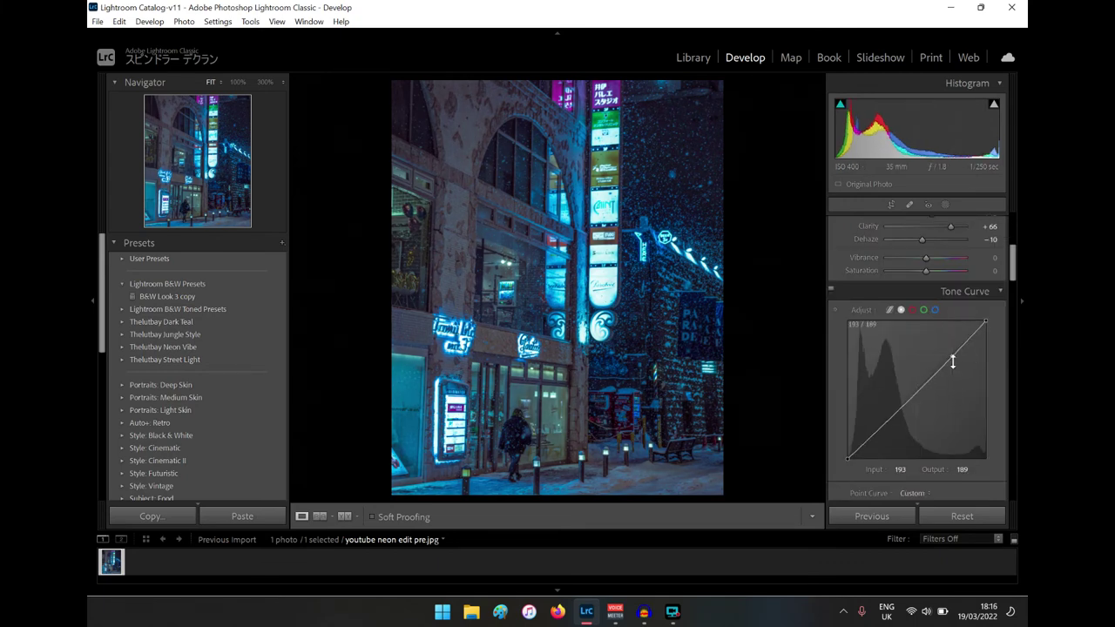
drag(953, 357, 951, 354)
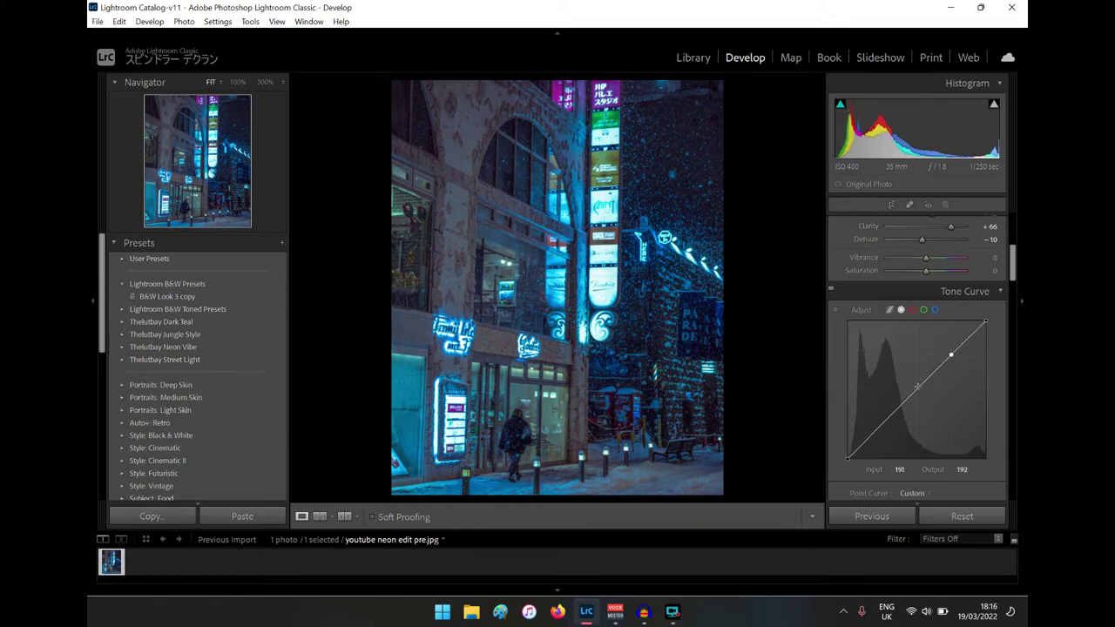
click(917, 388)
click(881, 425)
Step: Shape the tone curve by moving its points to input 193 / output 200, 131 / 120 and 57 / 55
click(953, 356)
drag(953, 351, 953, 350)
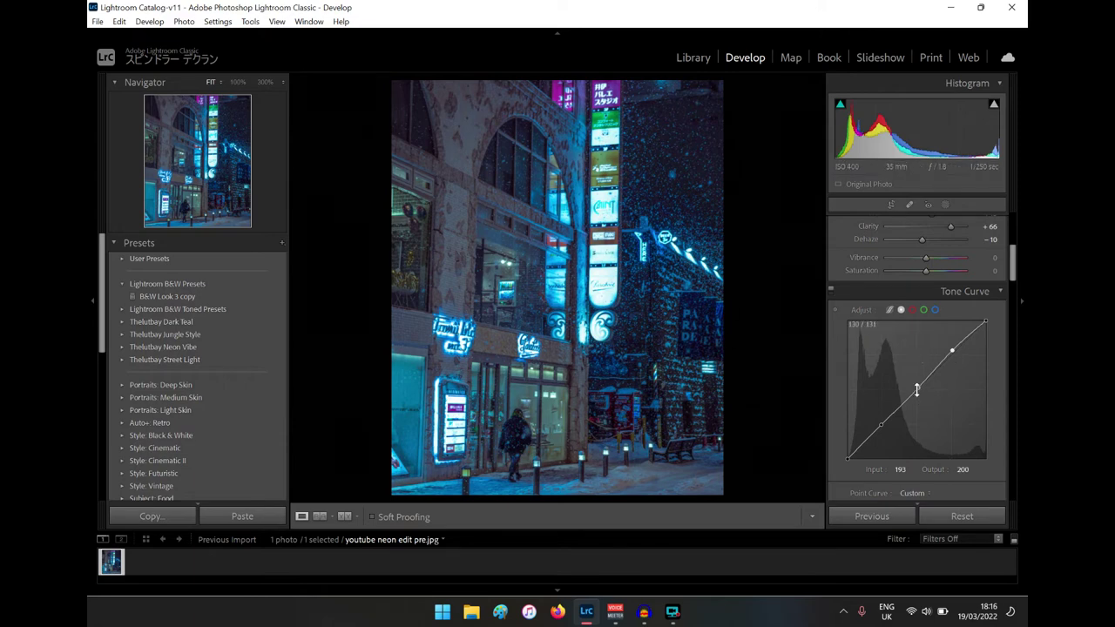
drag(918, 388, 919, 394)
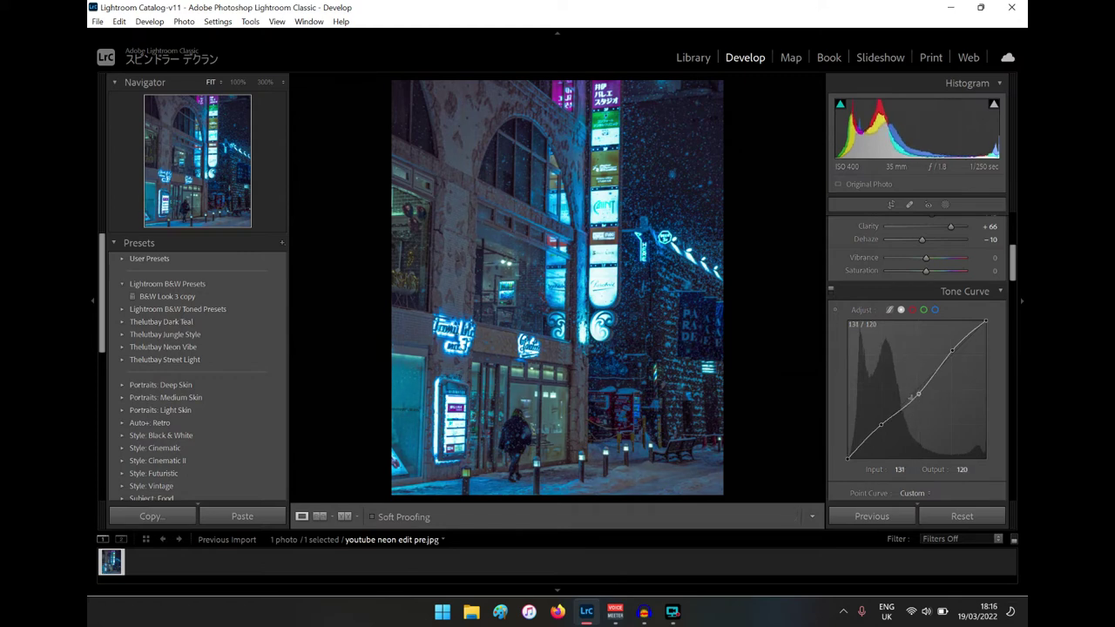
drag(881, 427, 879, 435)
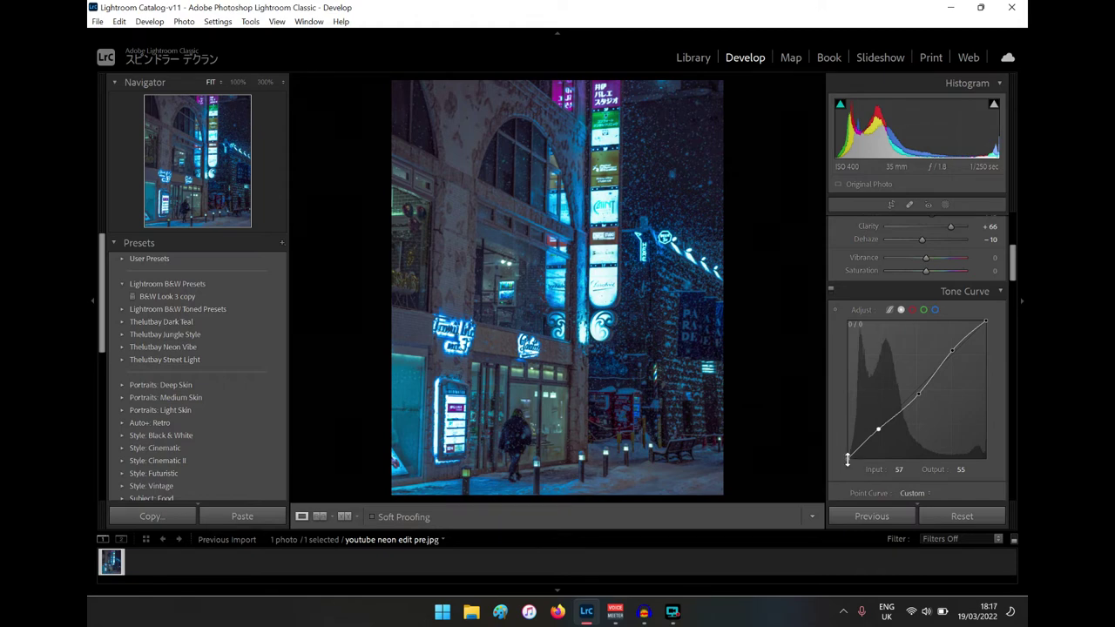
Step: Try lifting the curve's black point to output 32, return it close to 0, and lower the shadow point to input 60, output 49
drag(847, 459, 838, 443)
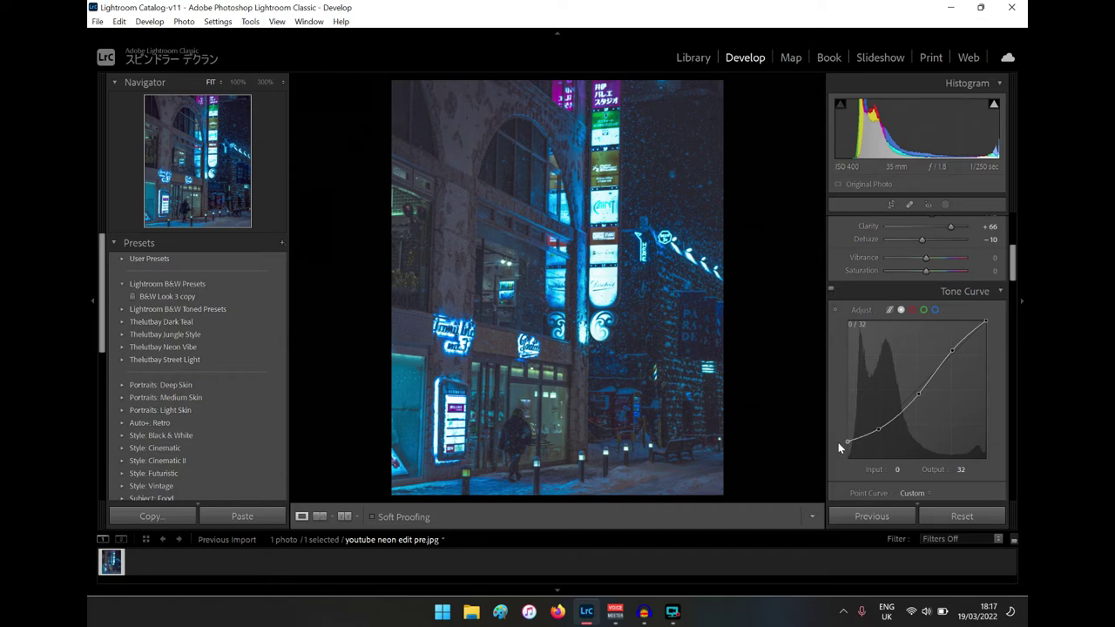
drag(838, 442, 838, 462)
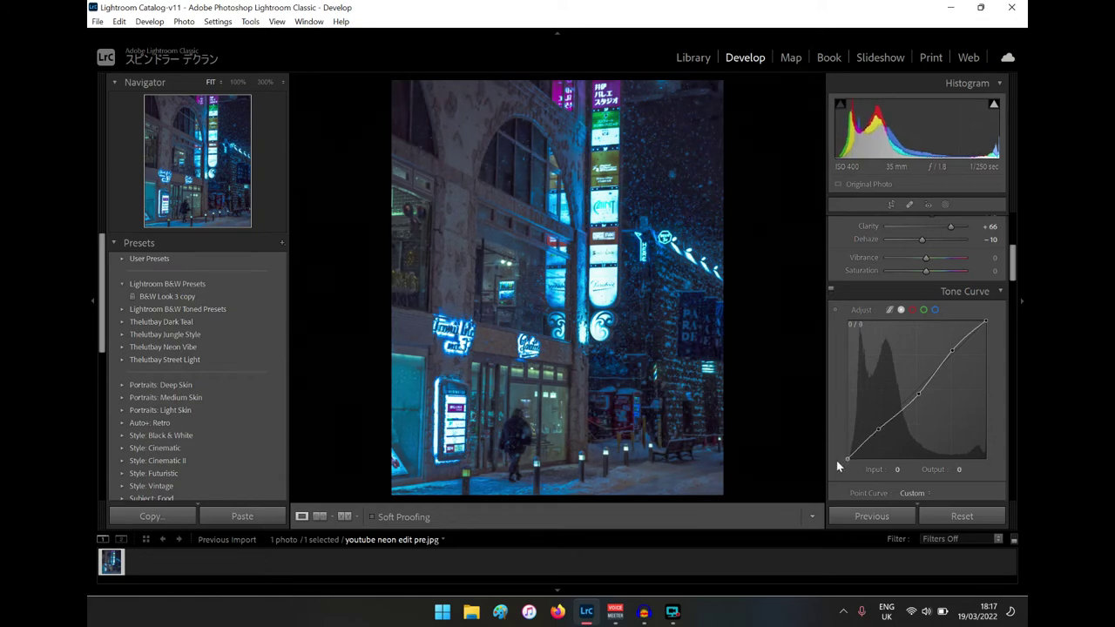
drag(836, 461, 837, 458)
drag(878, 429, 881, 438)
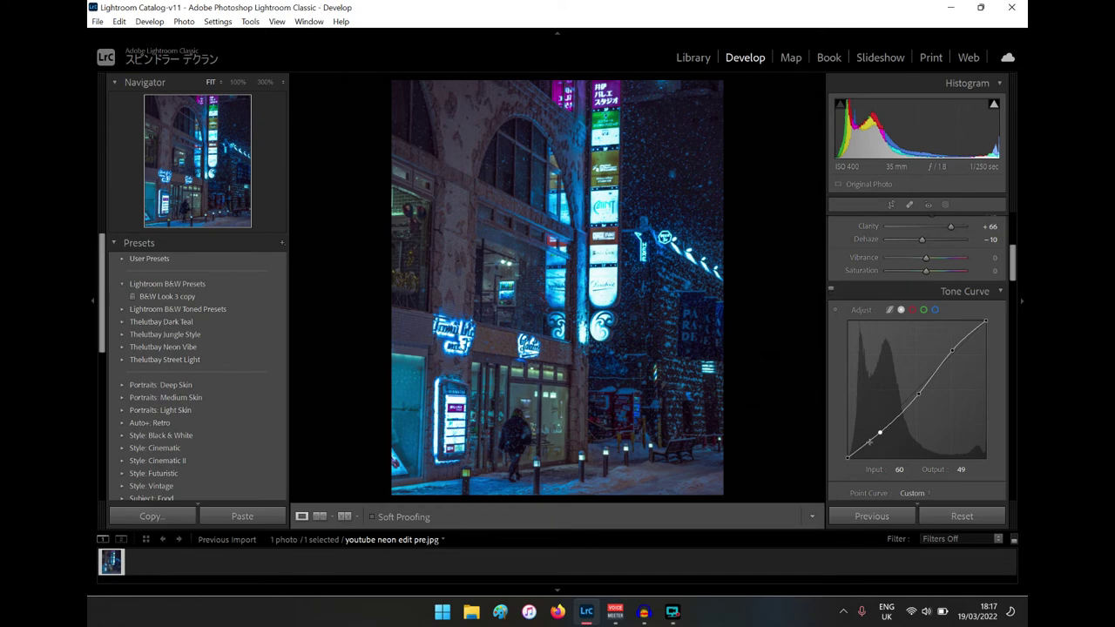
Step: Shift the HSL hues to red -66, orange -79, yellow -74, green -100 and aqua -85
scroll(890, 392, down, 5)
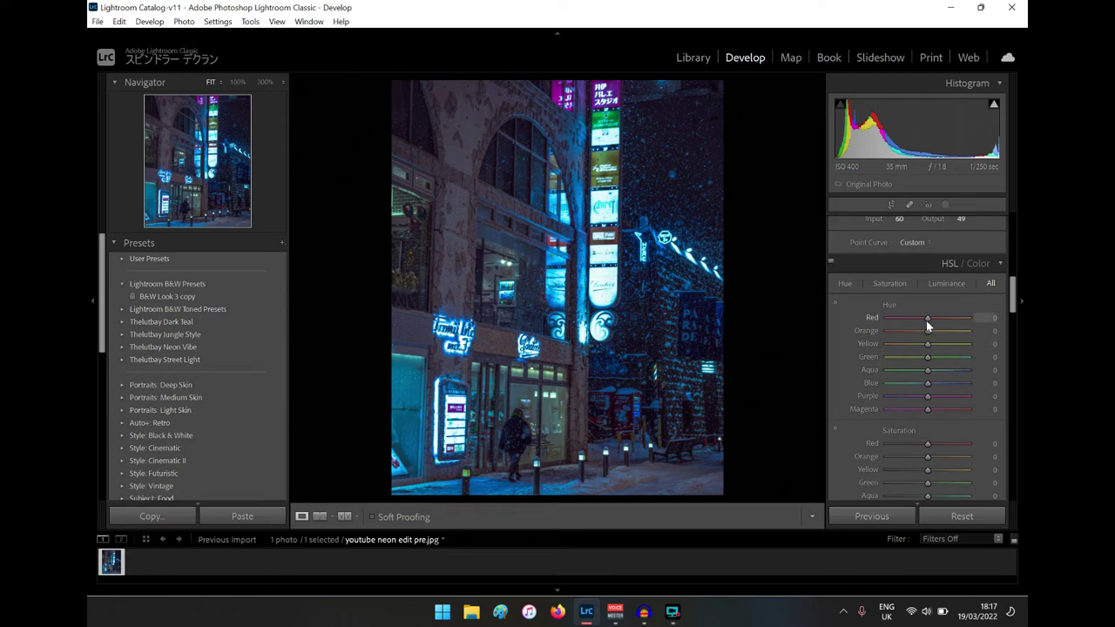
drag(921, 323, 970, 340)
drag(899, 337, 1022, 346)
drag(906, 356, 899, 380)
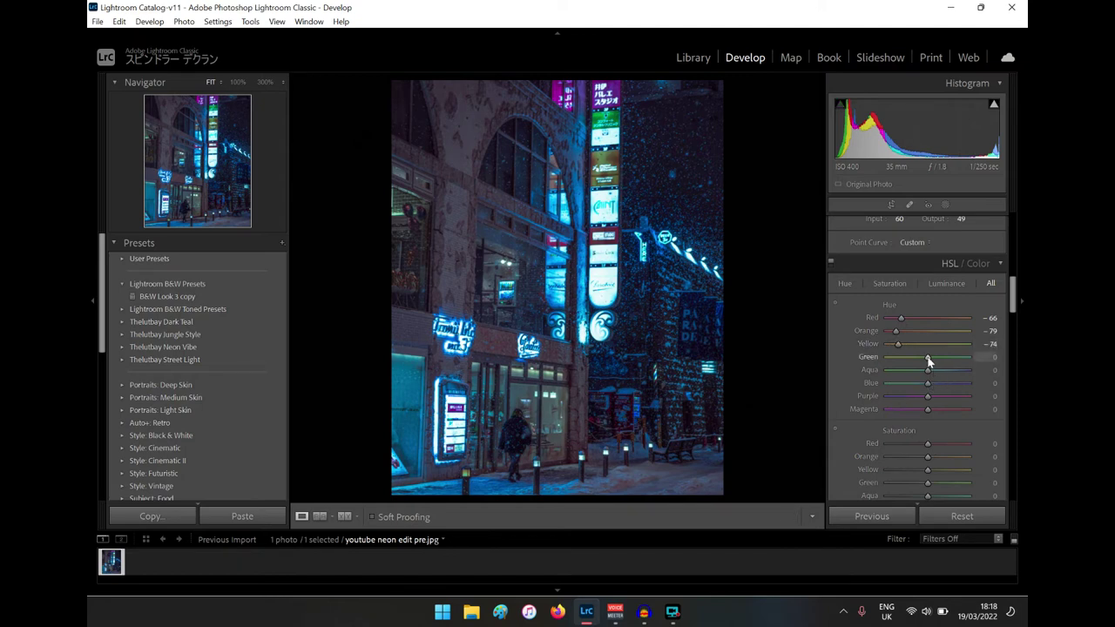
drag(1022, 370, 845, 409)
drag(927, 370, 853, 400)
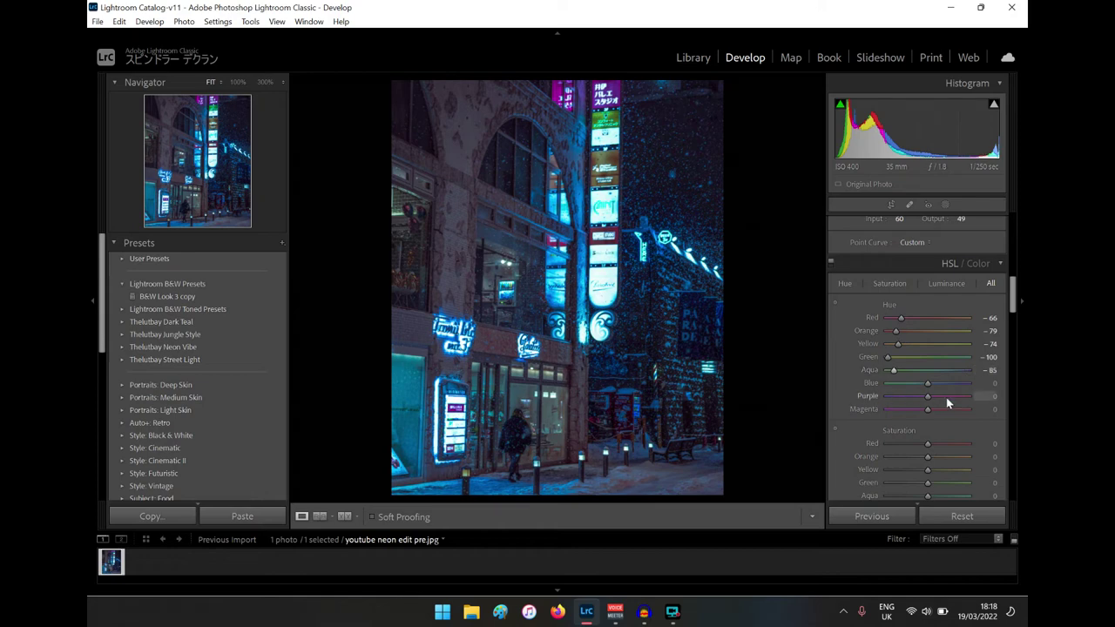
Step: Try several blue hue shifts between -43 and -84 and set the blue hue to -47
drag(925, 394, 894, 399)
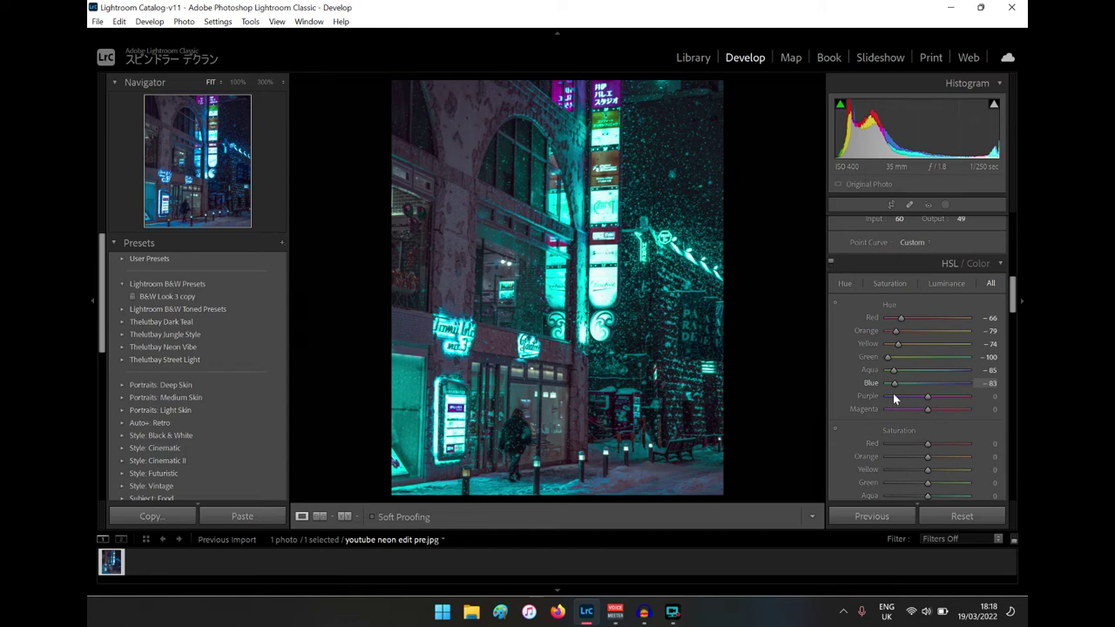
drag(896, 395, 954, 403)
drag(929, 403, 902, 406)
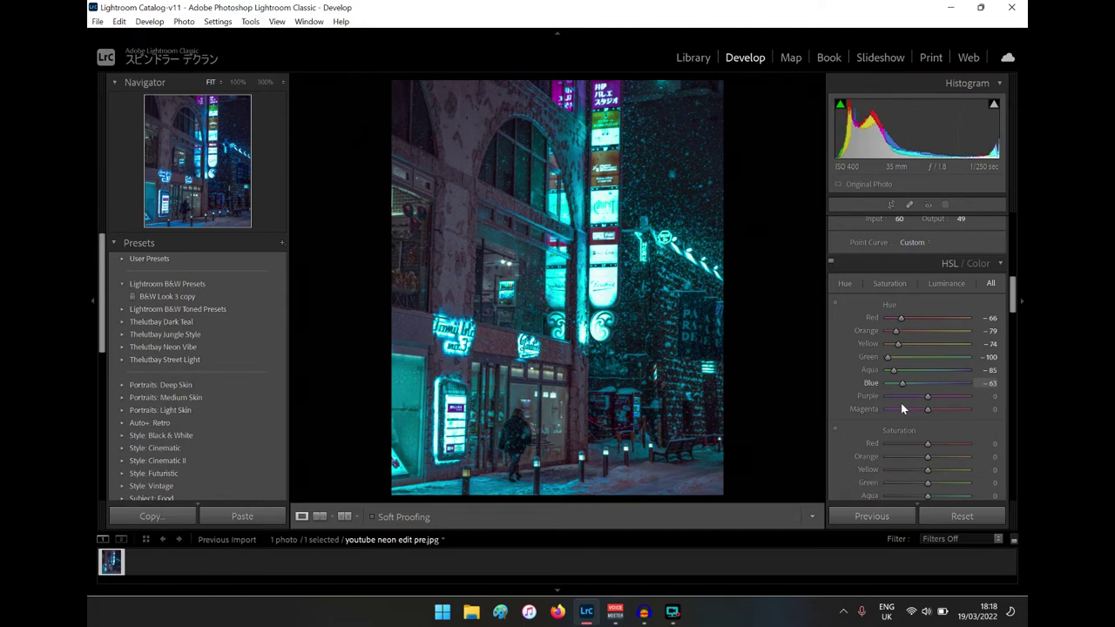
drag(900, 406, 912, 408)
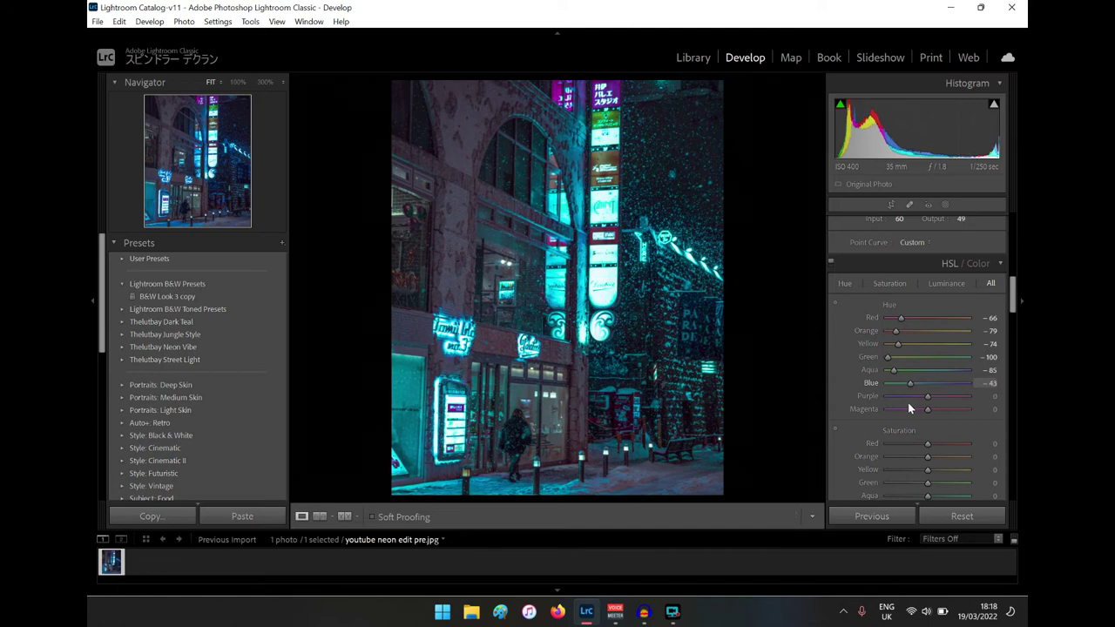
drag(910, 404, 894, 406)
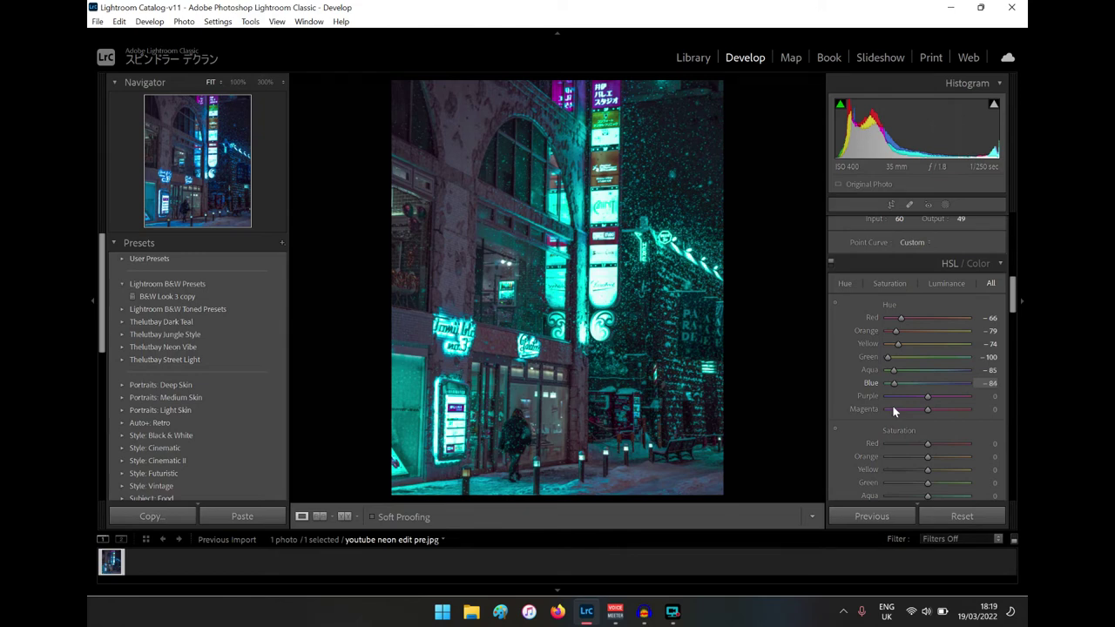
drag(894, 406, 907, 407)
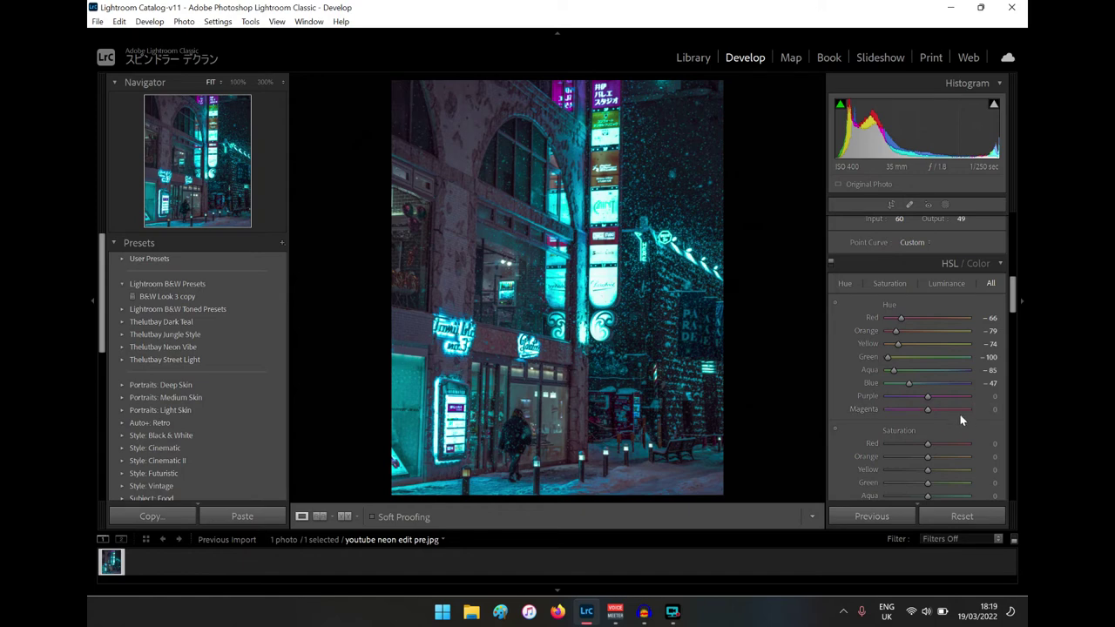
Step: Try the purple hue in both directions, set it to -52, and set the magenta hue to +100
drag(927, 399, 911, 424)
drag(942, 404, 1009, 412)
drag(955, 400, 916, 406)
drag(917, 398, 933, 398)
drag(930, 402, 1009, 432)
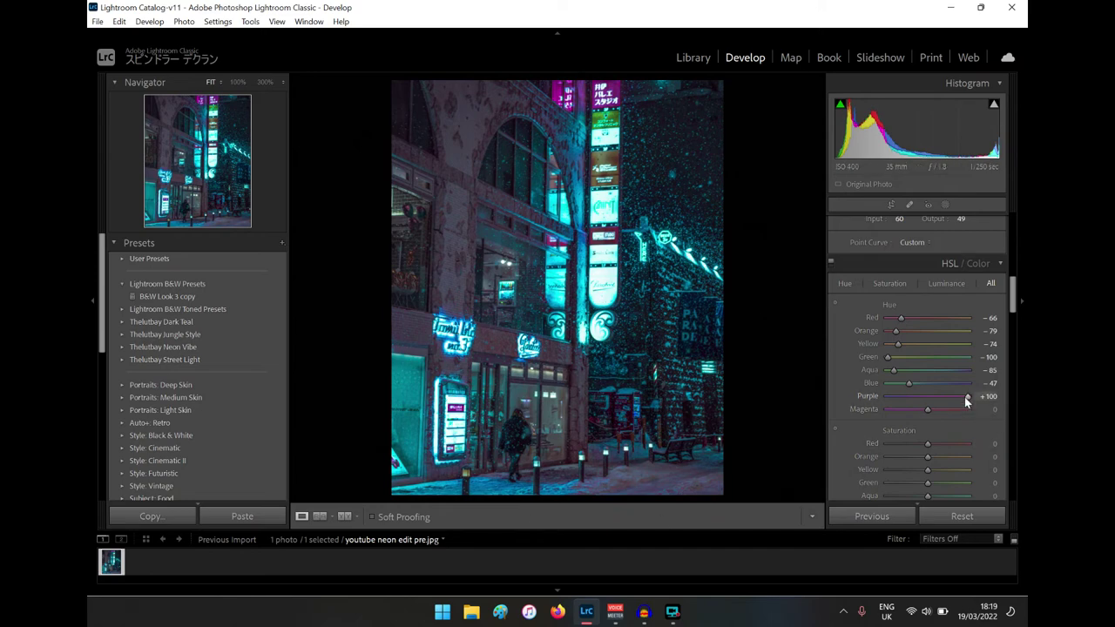
mouse_move(910, 404)
mouse_down()
mouse_move(983, 410)
mouse_move(905, 422)
mouse_up()
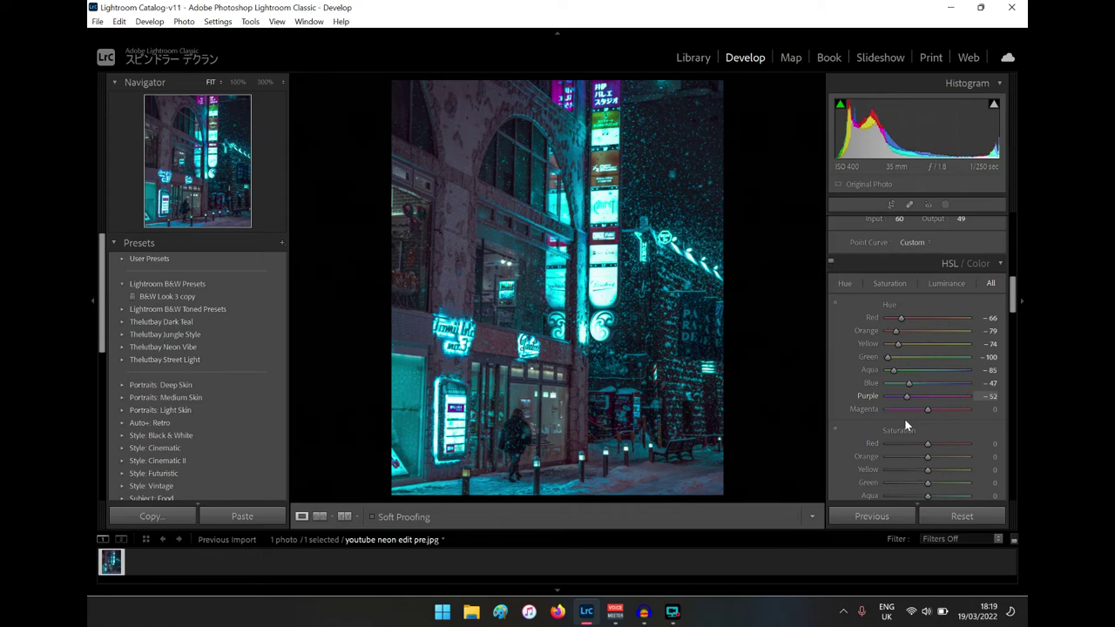
drag(929, 412, 997, 413)
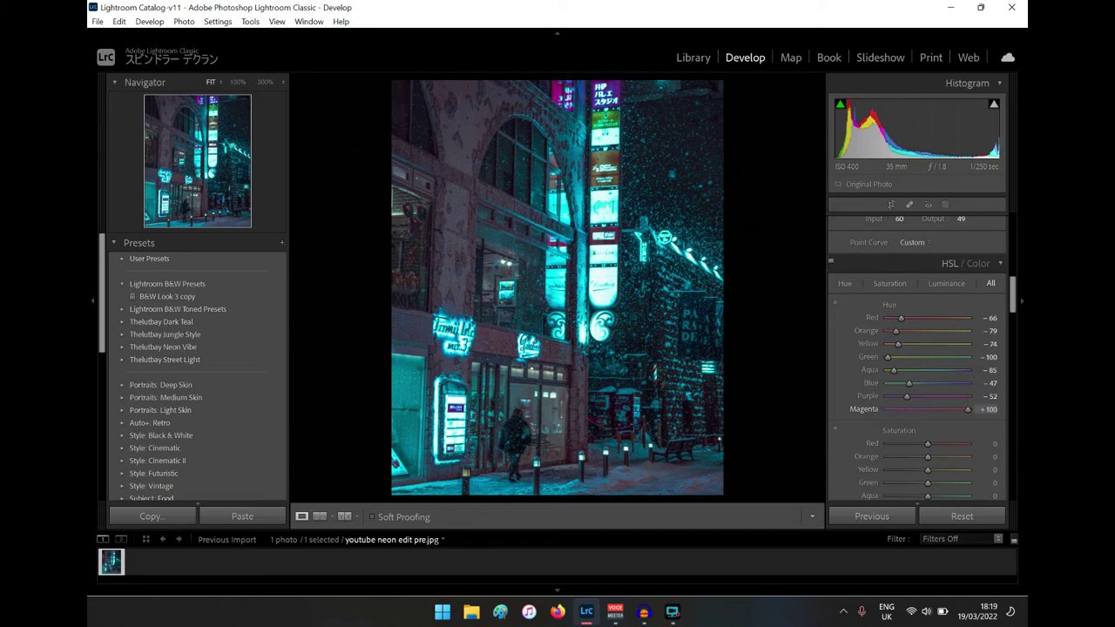
drag(967, 410, 1016, 443)
Step: Lower the HSL saturation of the reds to -37
scroll(937, 368, down, 3)
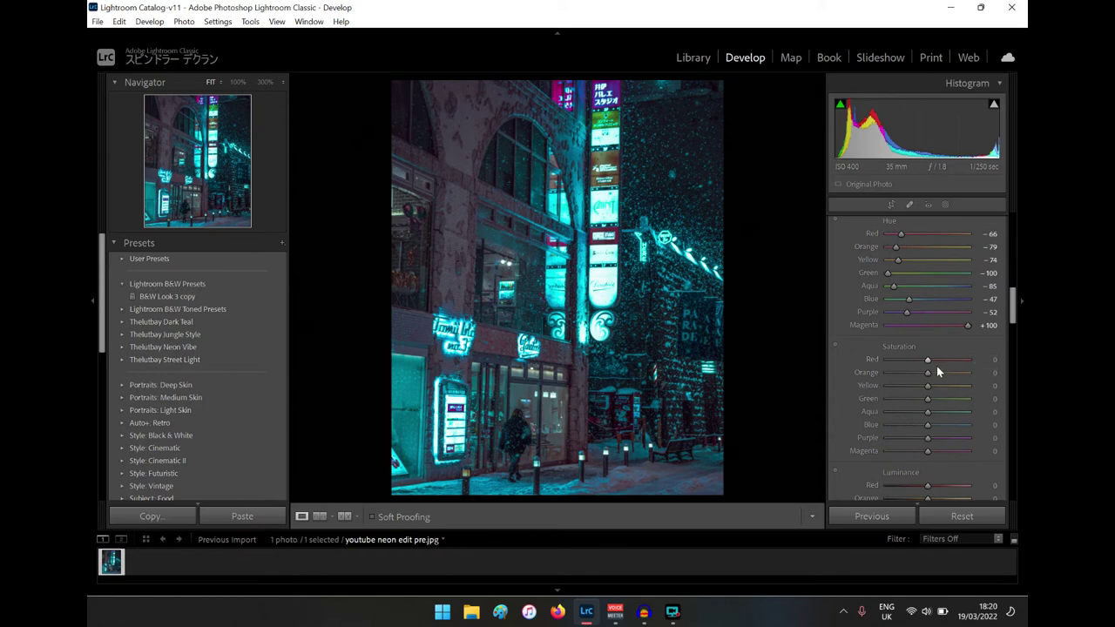
drag(928, 360, 894, 399)
drag(897, 361, 915, 376)
click(946, 206)
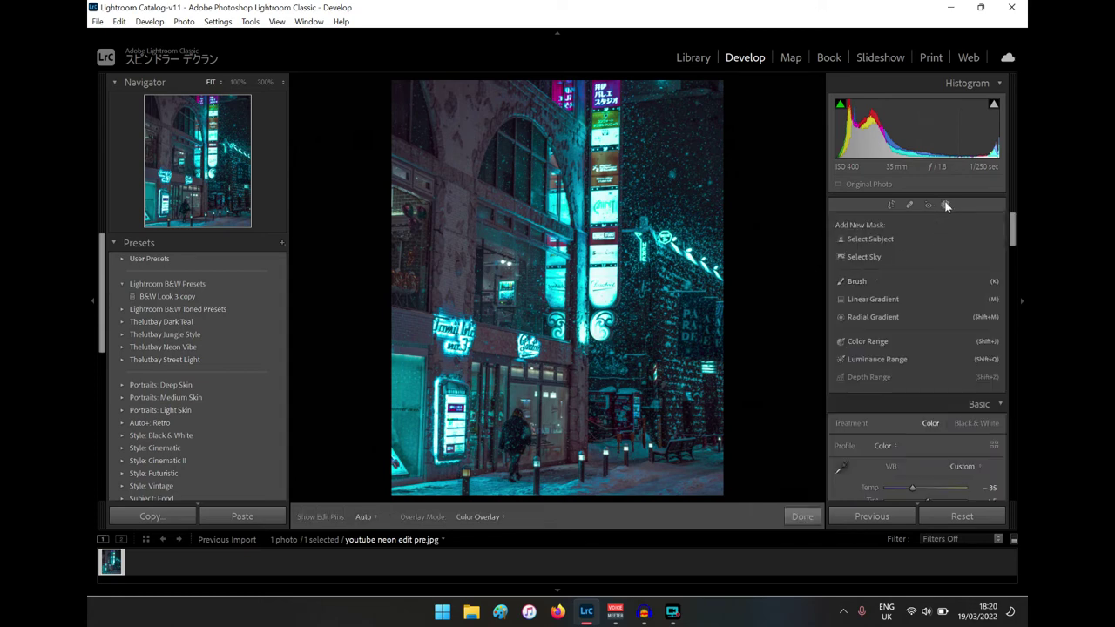
click(946, 205)
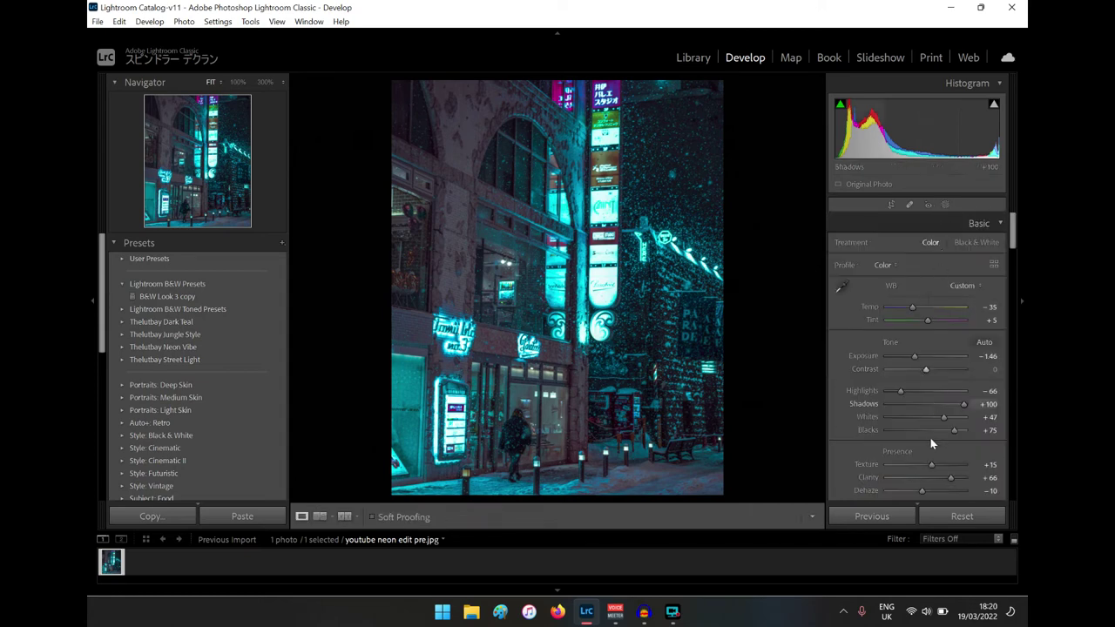
scroll(902, 430, down, 5)
scroll(902, 430, down, 10)
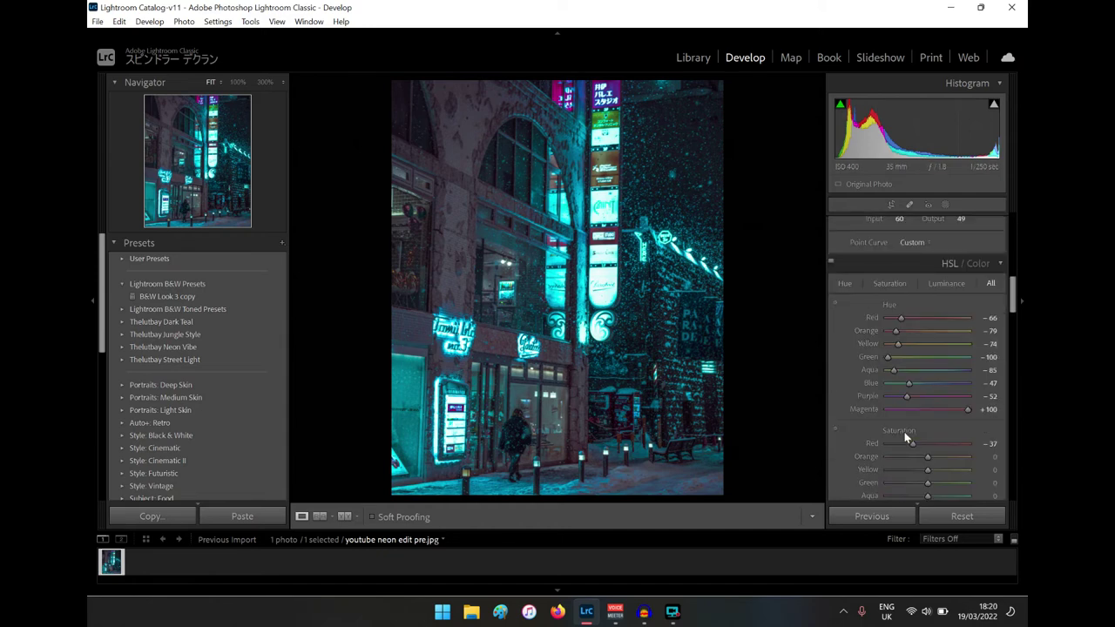
Step: Set the HSL saturation to red -30, orange -54, yellow -67, green +29 and aqua +34
drag(927, 276, 956, 314)
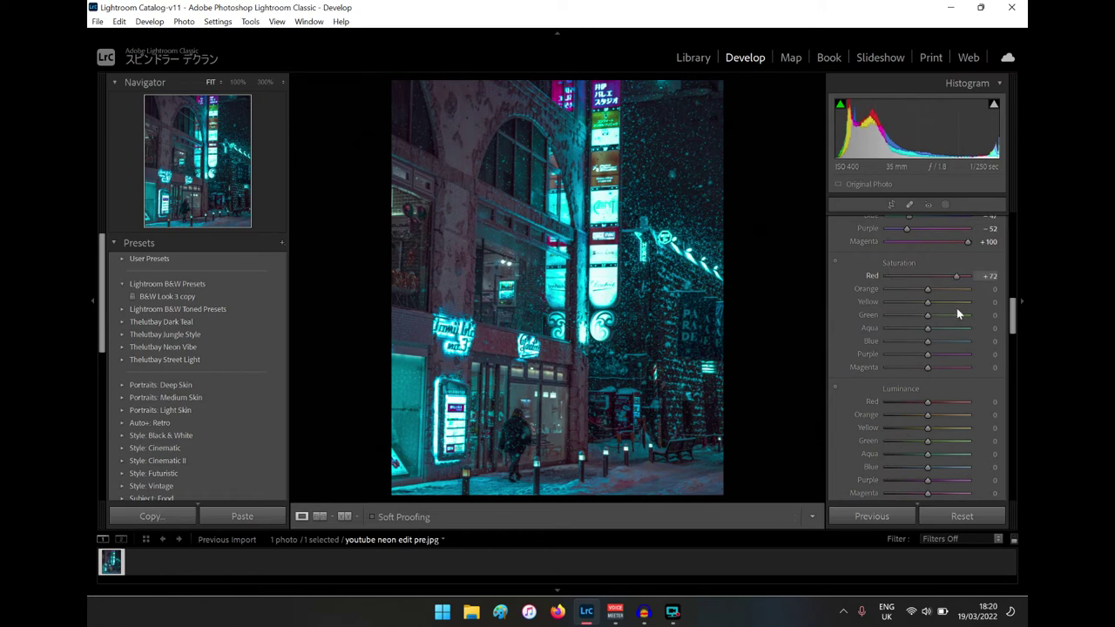
drag(953, 280, 912, 287)
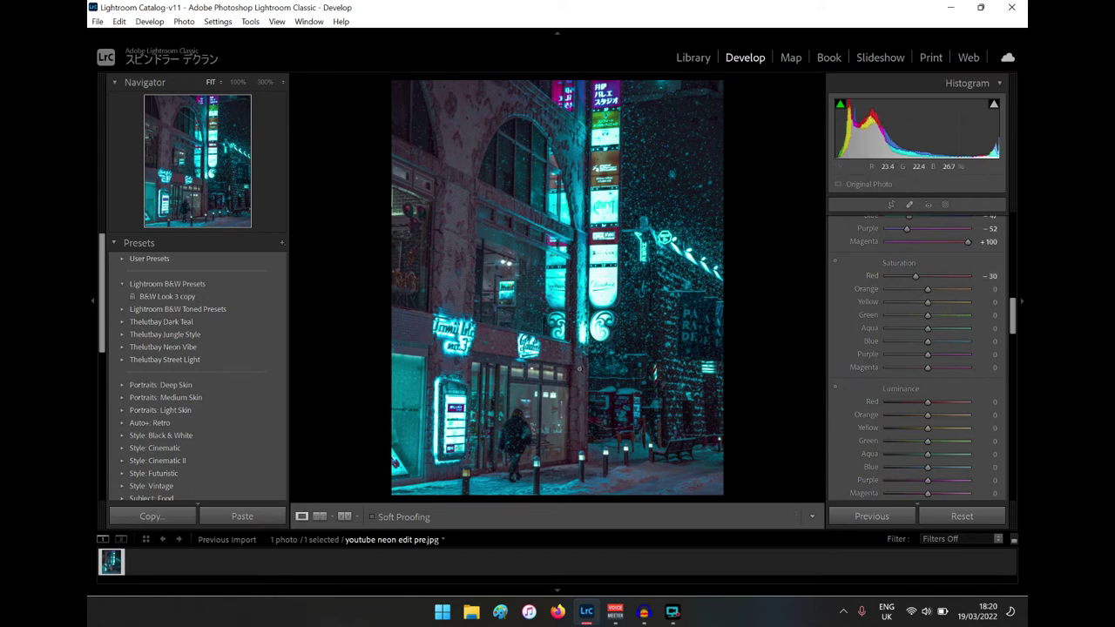
drag(926, 291, 903, 315)
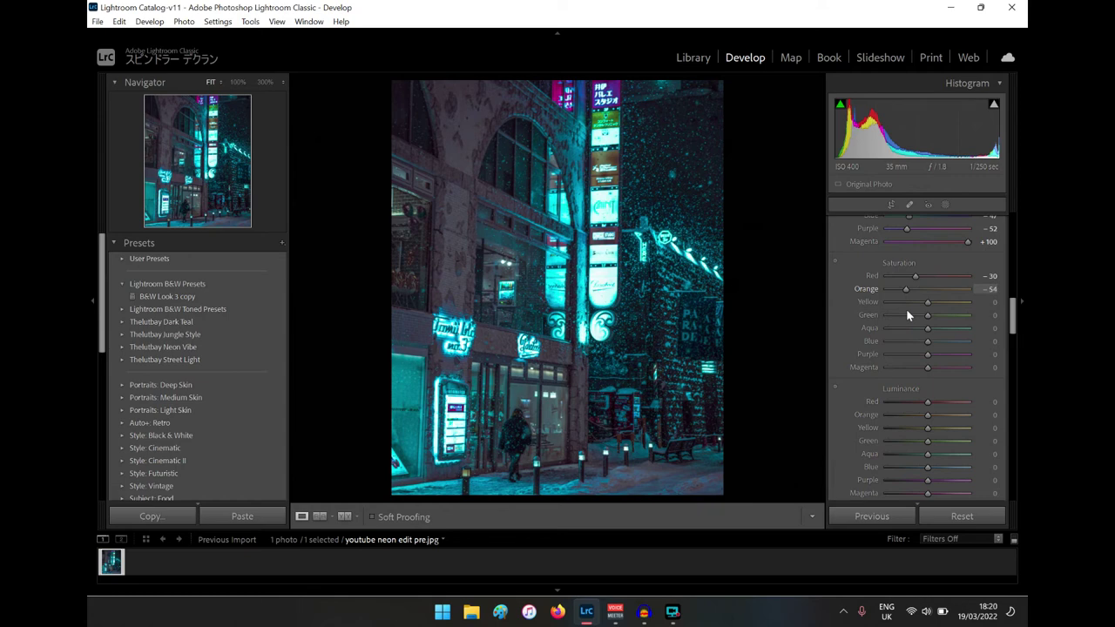
drag(927, 304, 892, 312)
drag(927, 315, 1007, 359)
drag(862, 358, 943, 331)
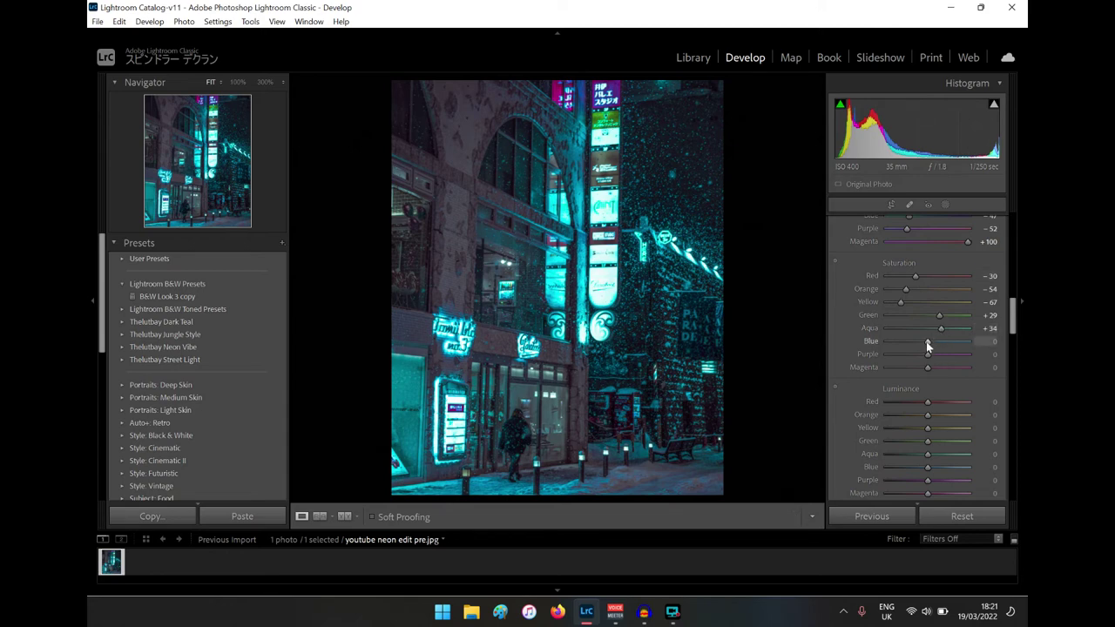
Step: Try the blue saturation at both extremes and at moderate values, and set it to -27
drag(926, 341, 842, 377)
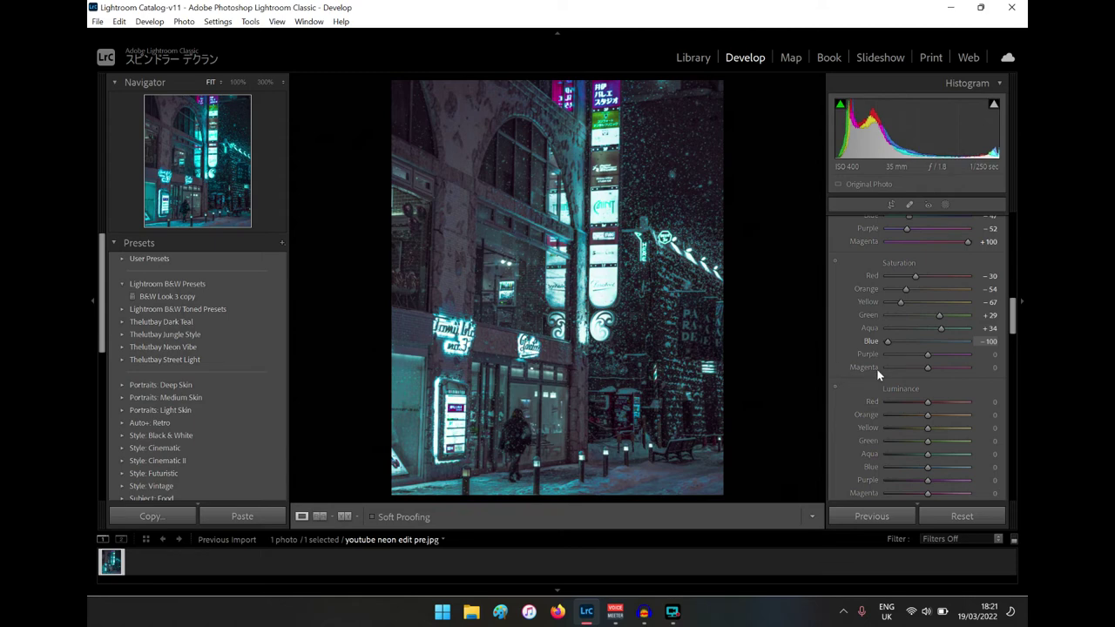
drag(902, 361, 944, 347)
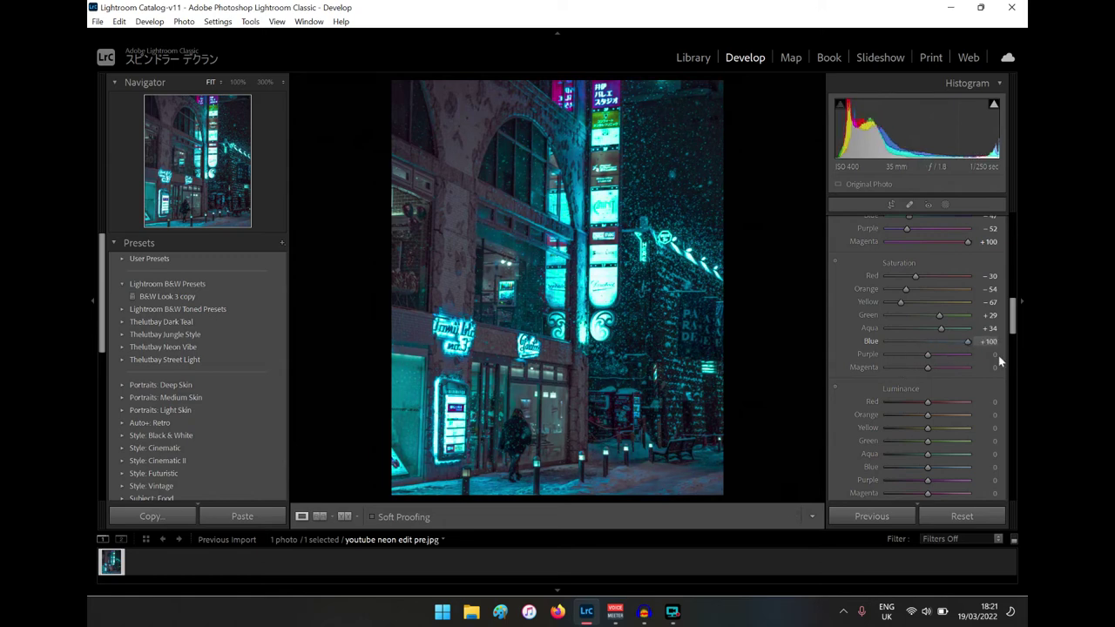
double_click(966, 342)
drag(908, 348, 924, 382)
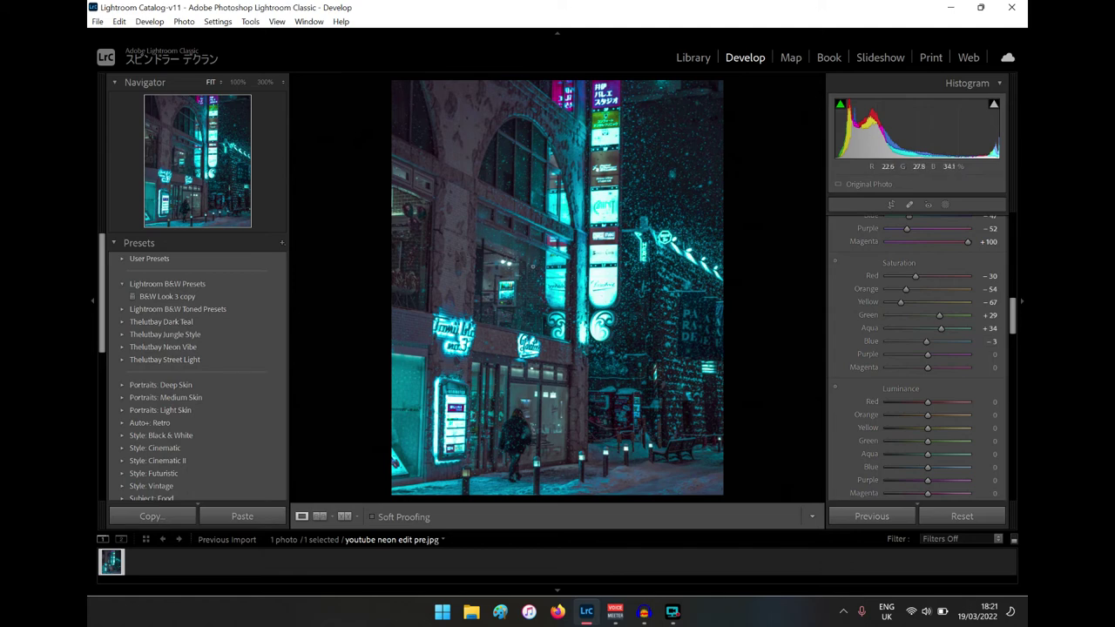
mouse_move(925, 342)
mouse_down()
mouse_move(948, 344)
mouse_move(912, 356)
mouse_move(922, 353)
mouse_up()
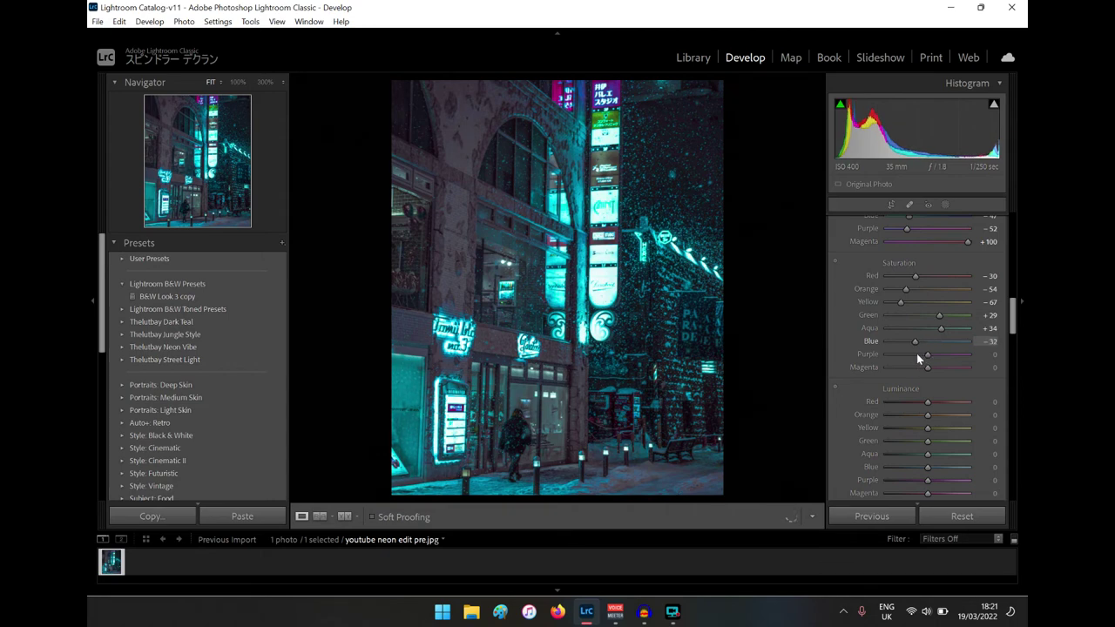
drag(913, 352, 946, 345)
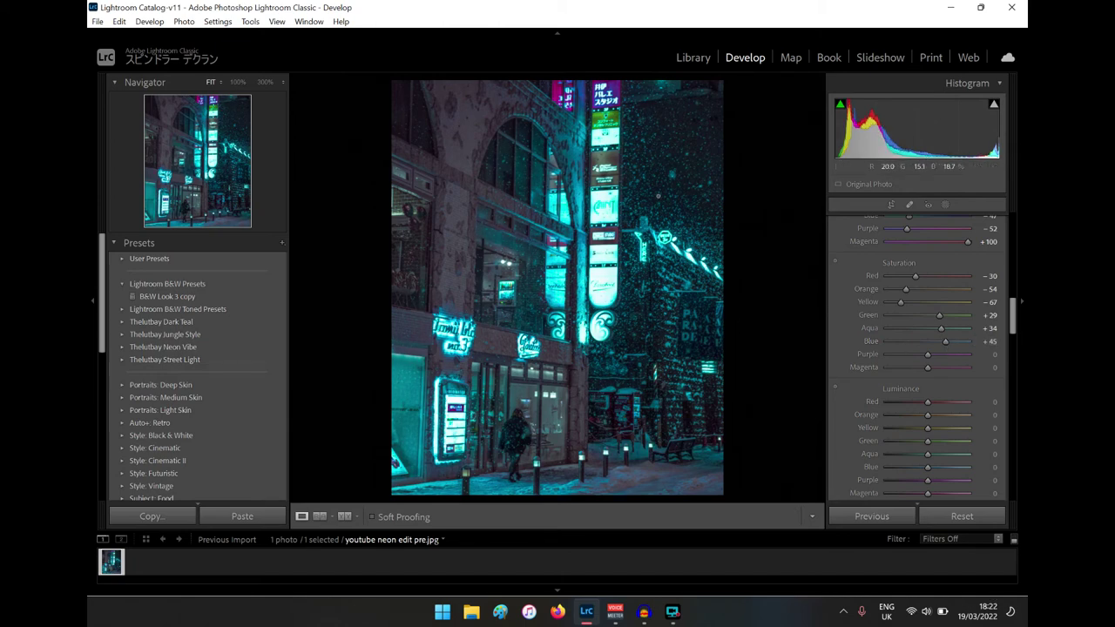
drag(944, 344, 920, 353)
drag(918, 343, 916, 343)
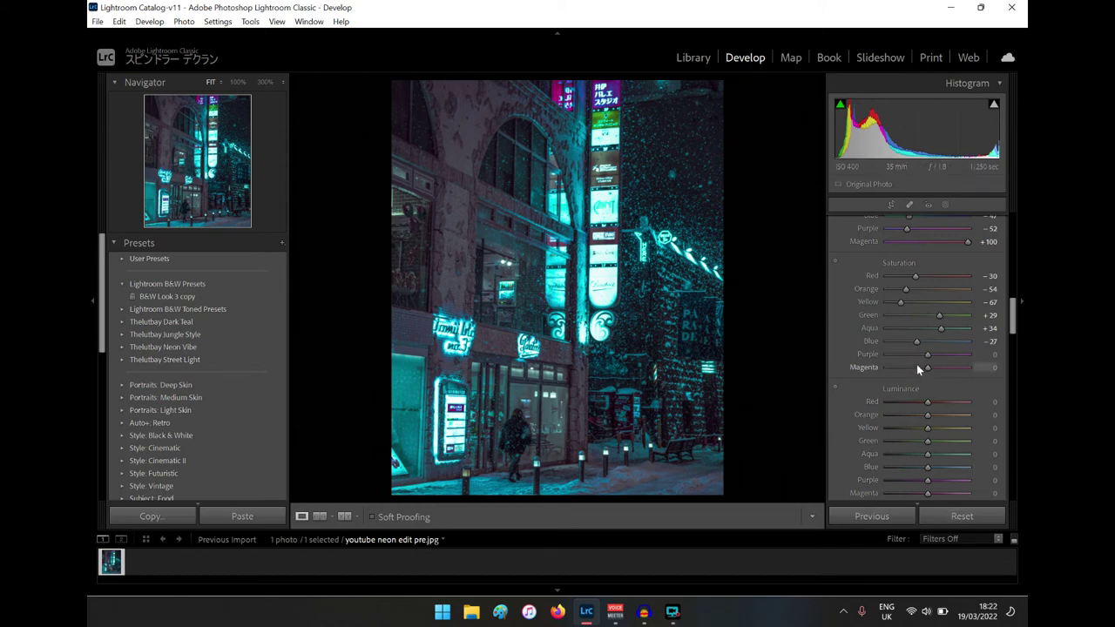
Step: Try the purple saturation at -100 and +59, set it to -21, and set the magenta saturation to -14
drag(927, 355, 834, 382)
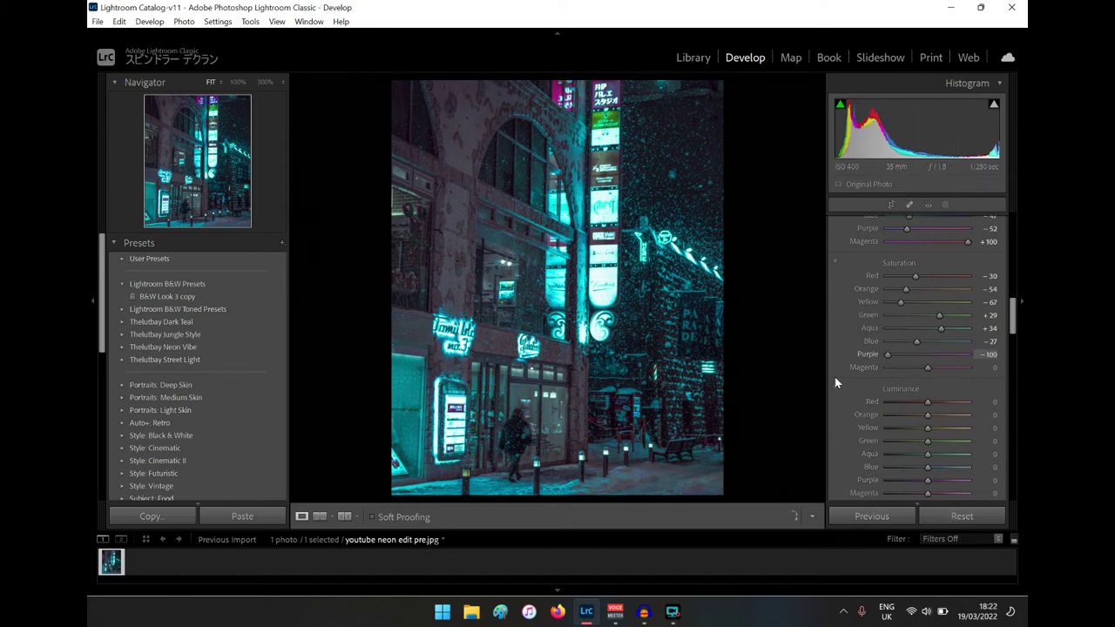
drag(838, 382, 934, 351)
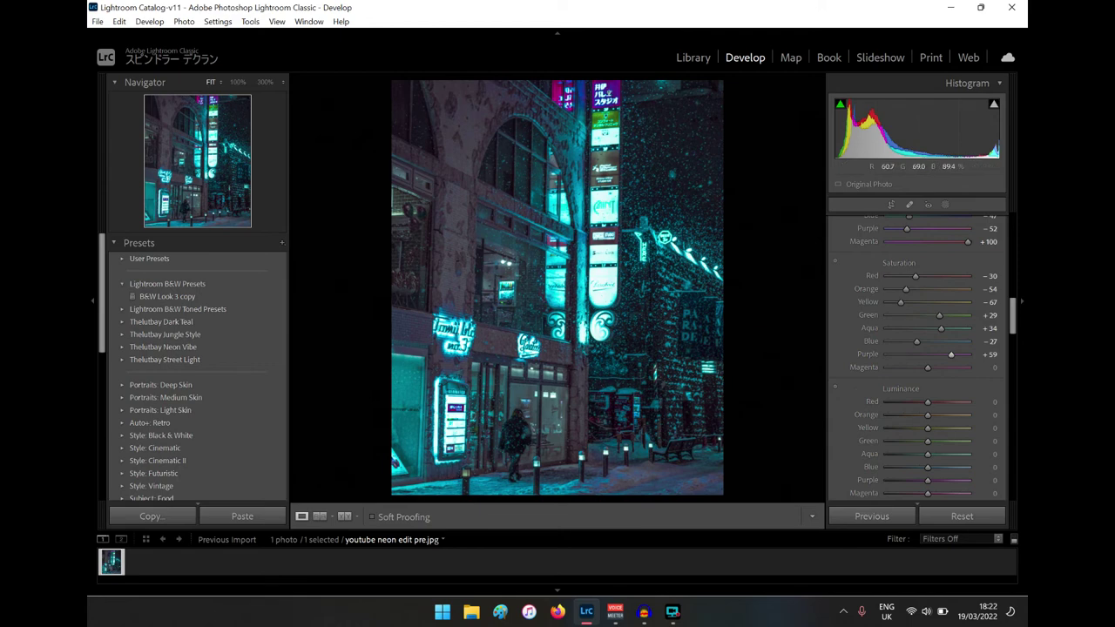
double_click(931, 355)
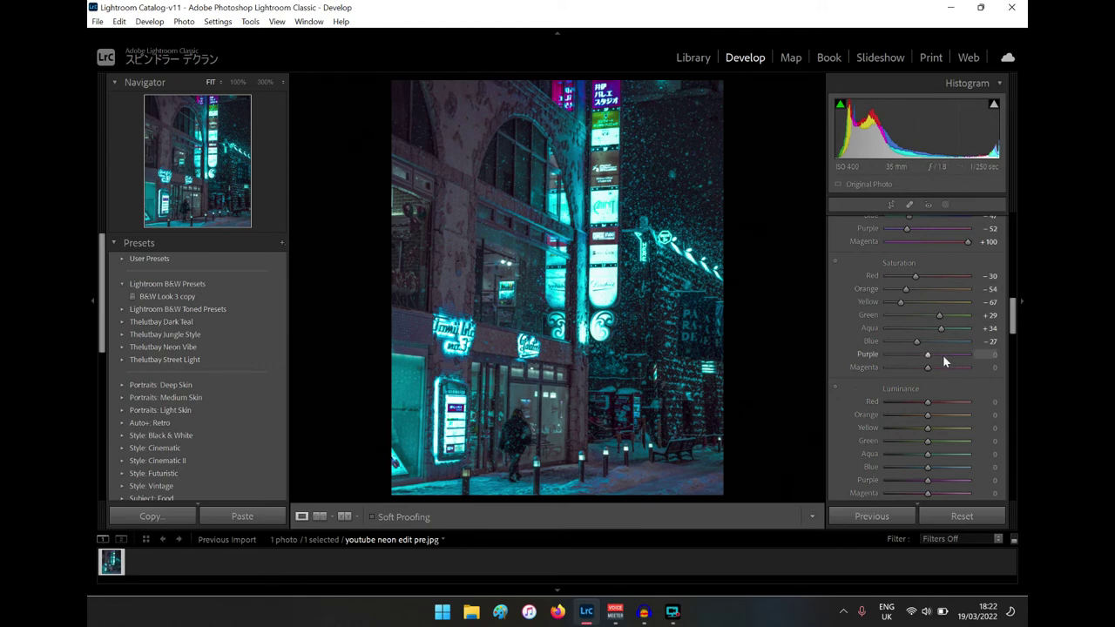
drag(925, 357, 918, 382)
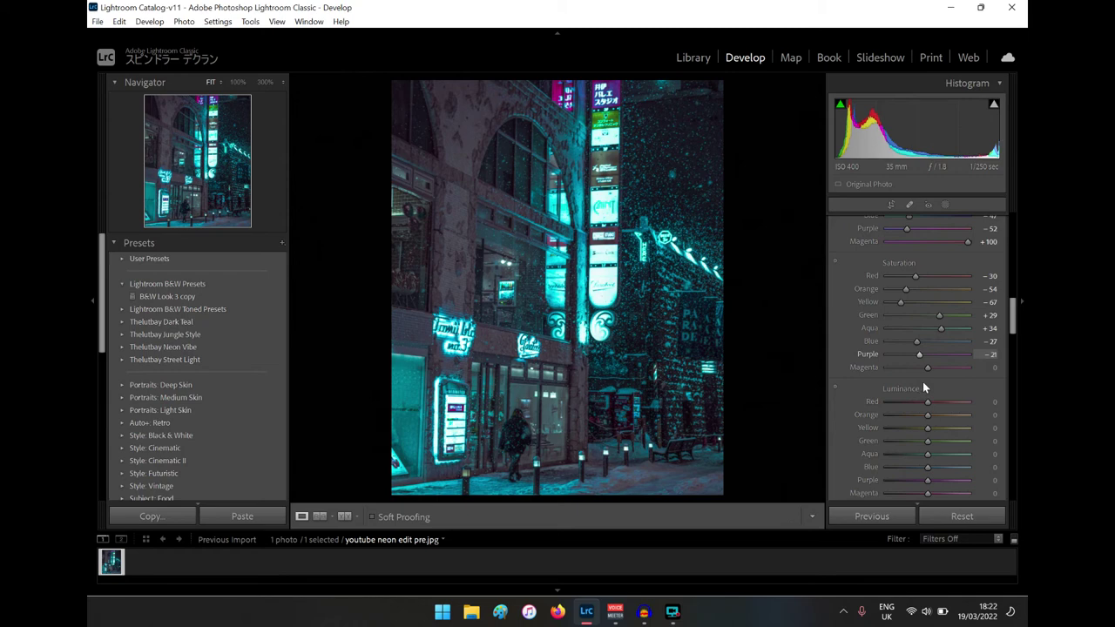
drag(928, 368, 920, 411)
key(Up)
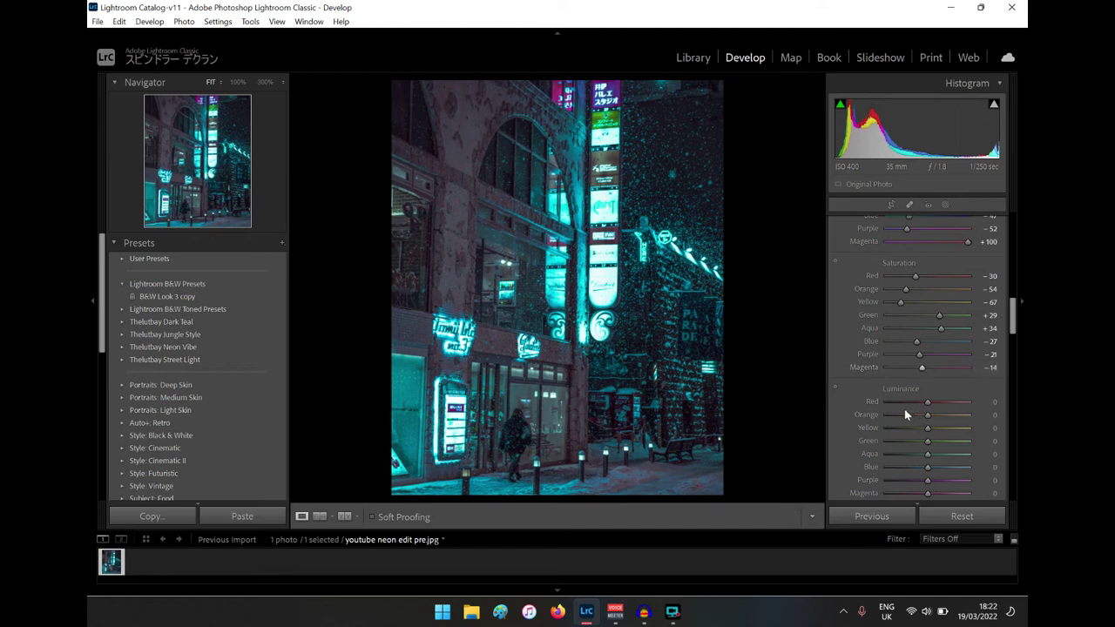
Step: Raise the HSL luminance to red +54, orange +17, yellow +29, green +39, aqua +43 and blue +20
scroll(900, 406, down, 3)
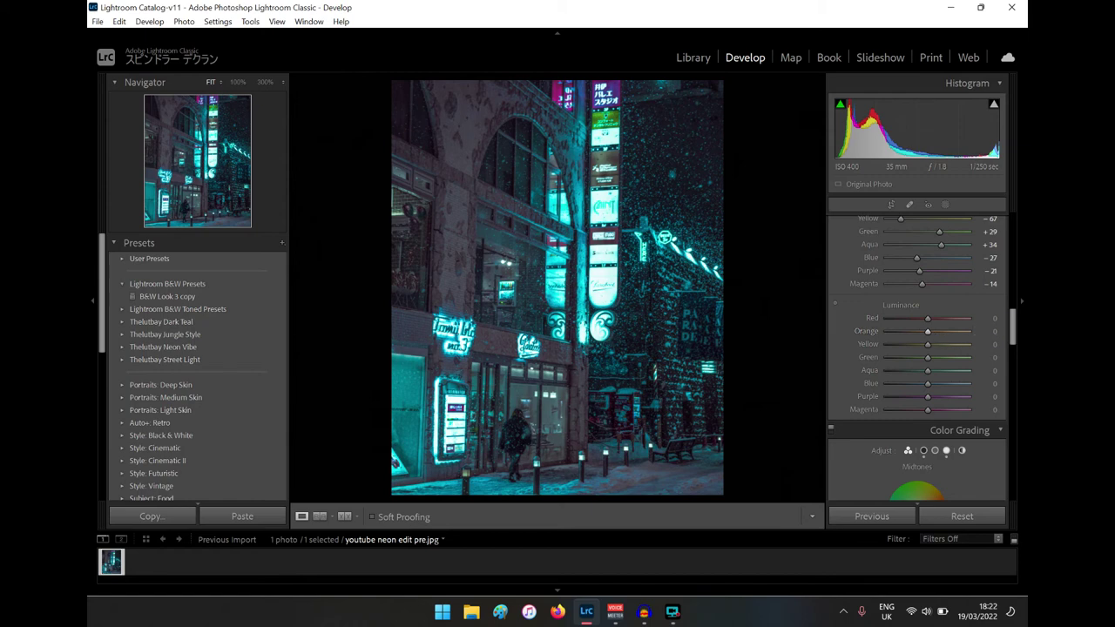
drag(928, 319, 953, 397)
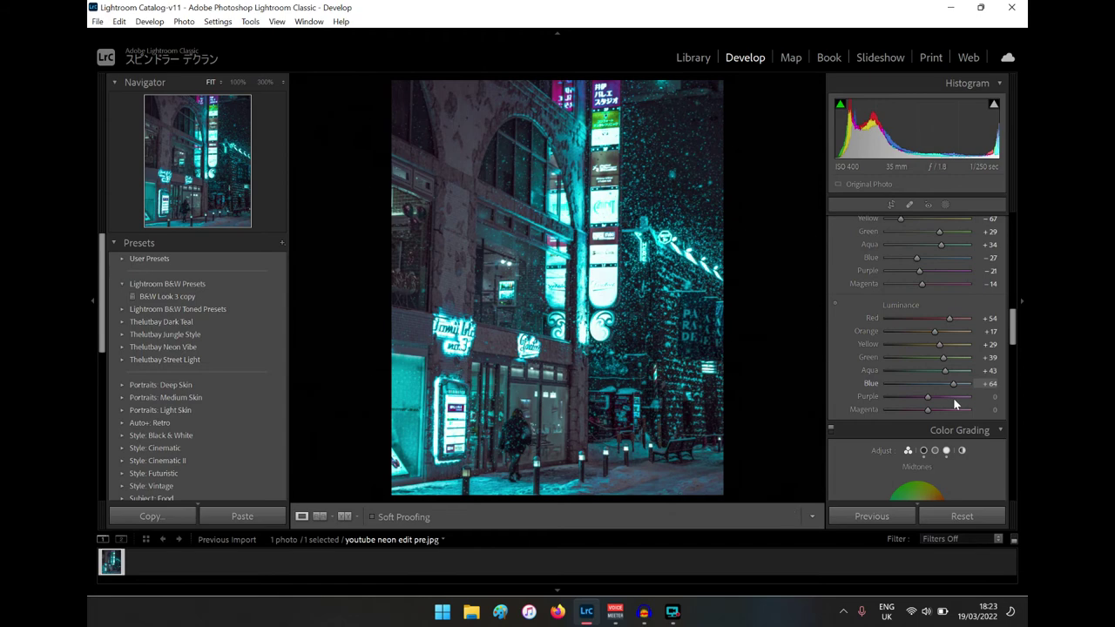
drag(936, 402, 935, 403)
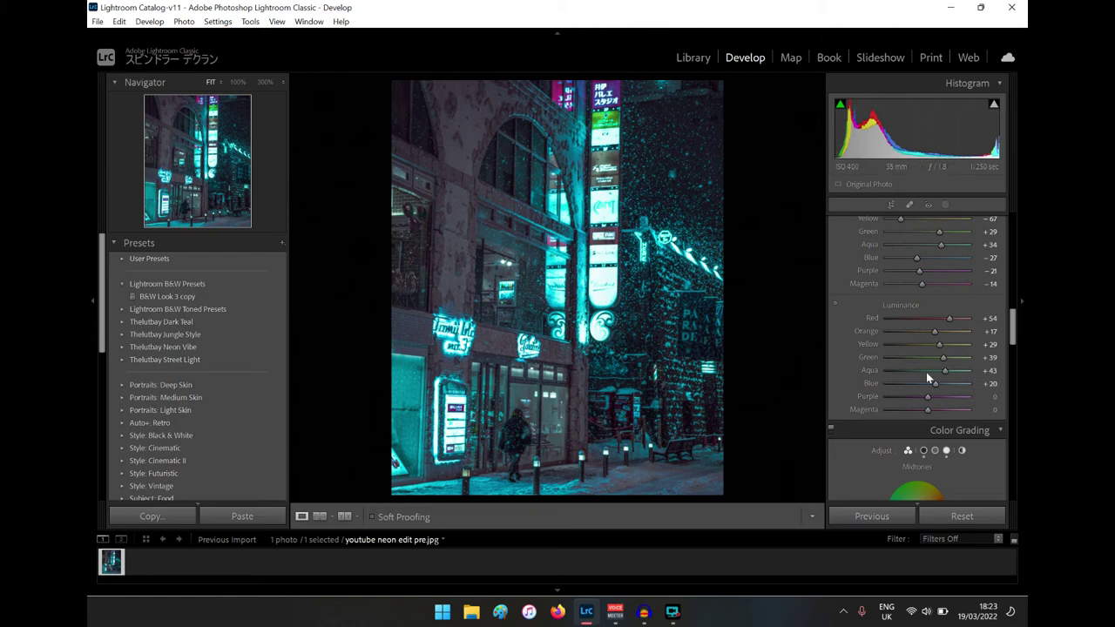
Step: Try darkening and brightening the purples and set the purple luminance to +45
drag(927, 400, 922, 425)
drag(947, 400, 948, 400)
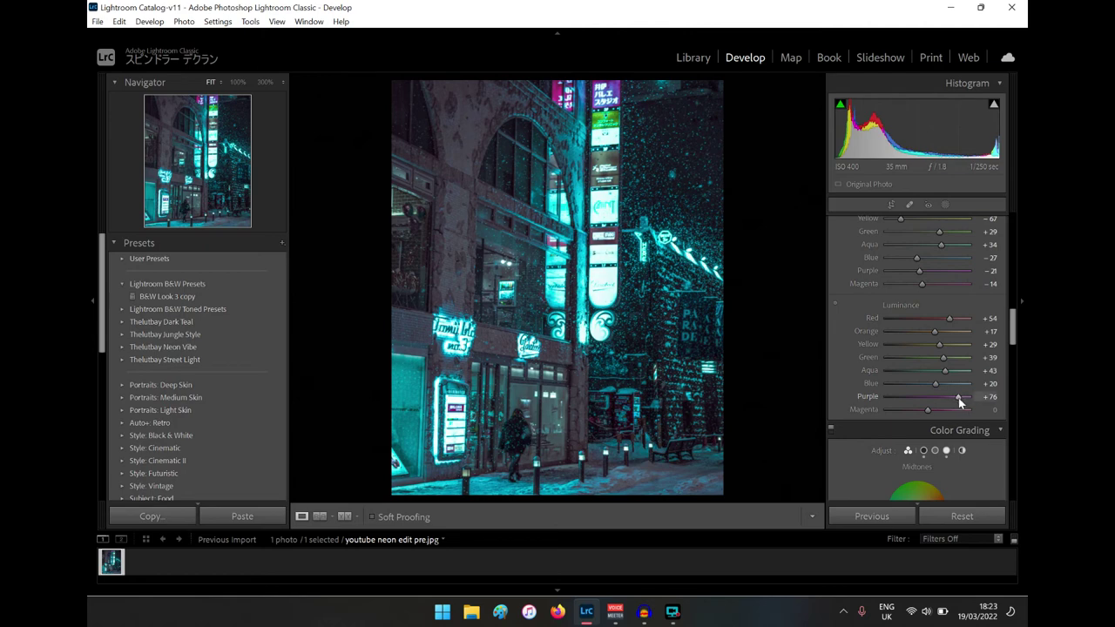
drag(958, 398, 947, 419)
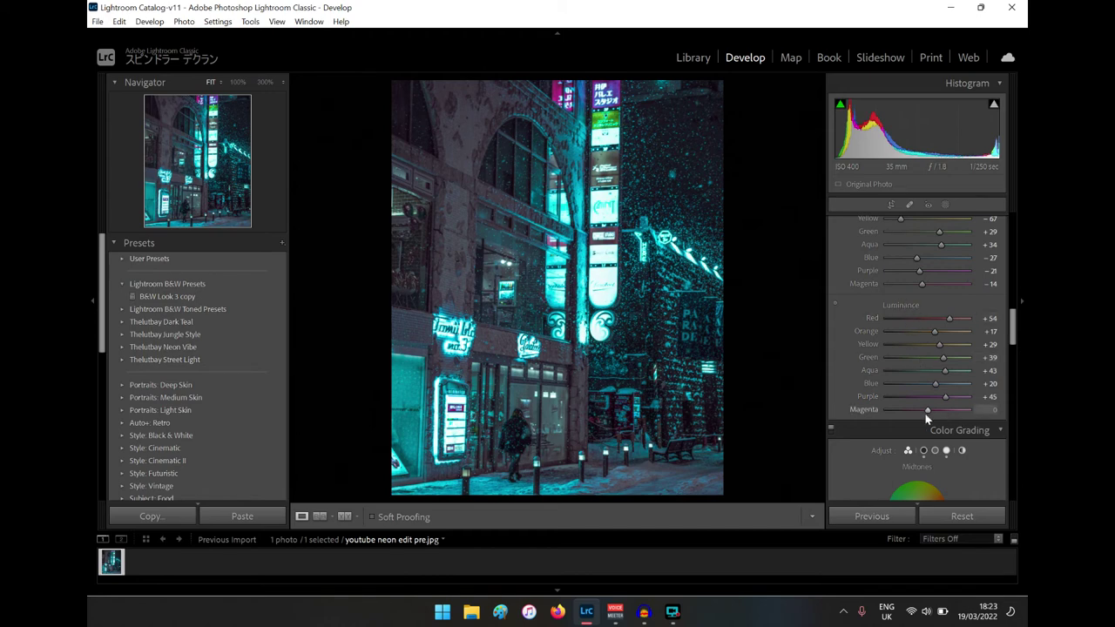
Step: Try the magenta saturation at +100, set it to -15, and raise the magenta luminance to +45
mouse_move(929, 416)
mouse_down()
mouse_move(860, 425)
mouse_move(910, 428)
mouse_move(890, 440)
mouse_move(932, 437)
mouse_up()
drag(921, 283, 1021, 305)
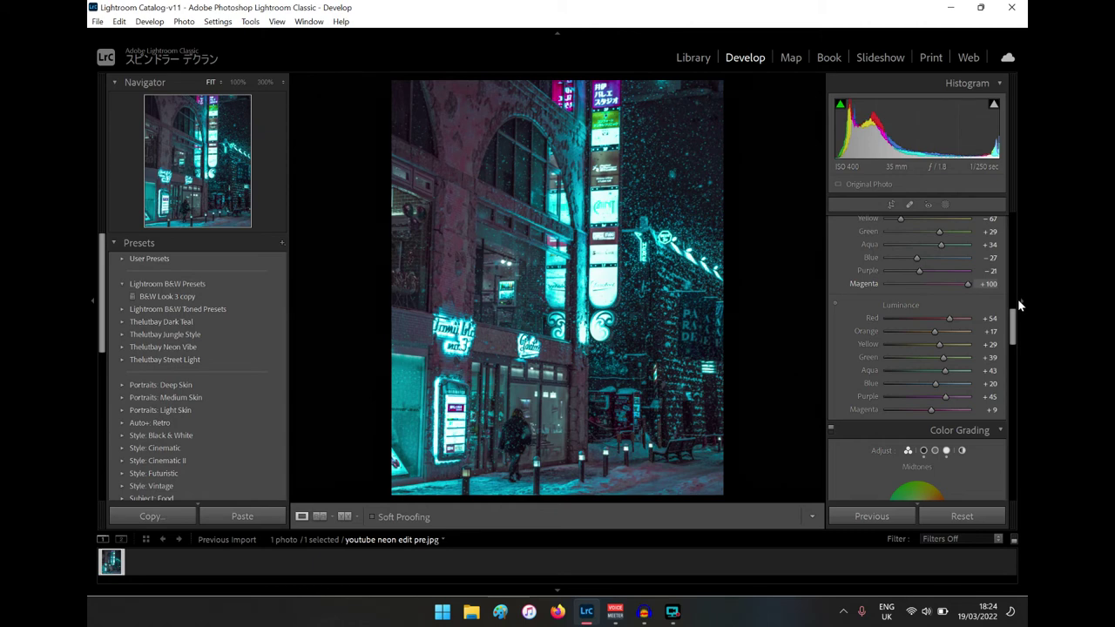
drag(941, 289, 922, 291)
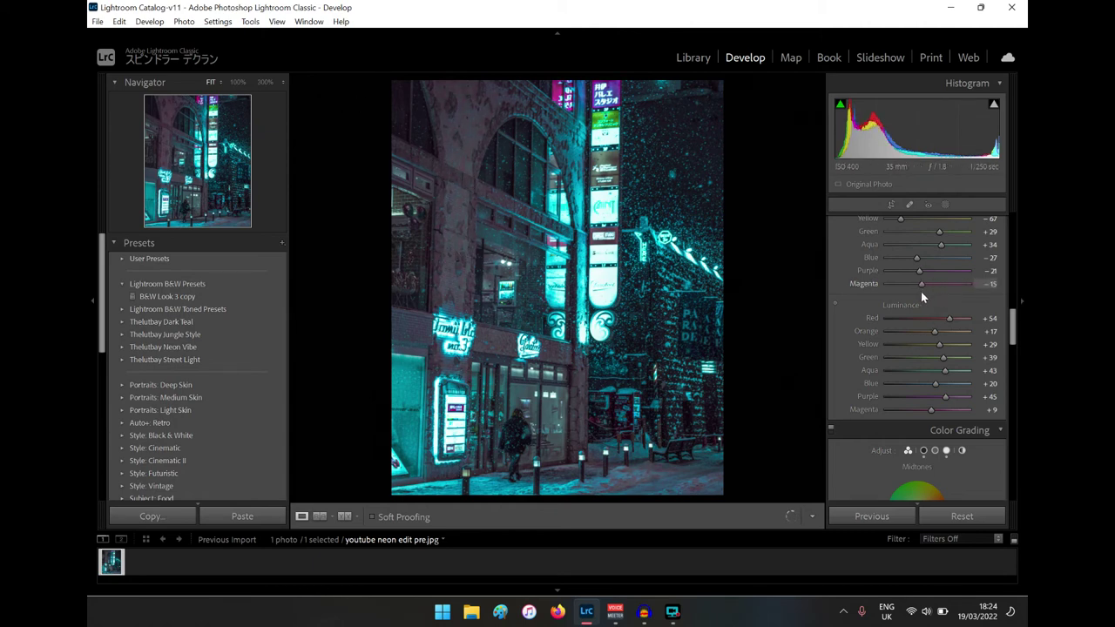
drag(932, 413, 944, 411)
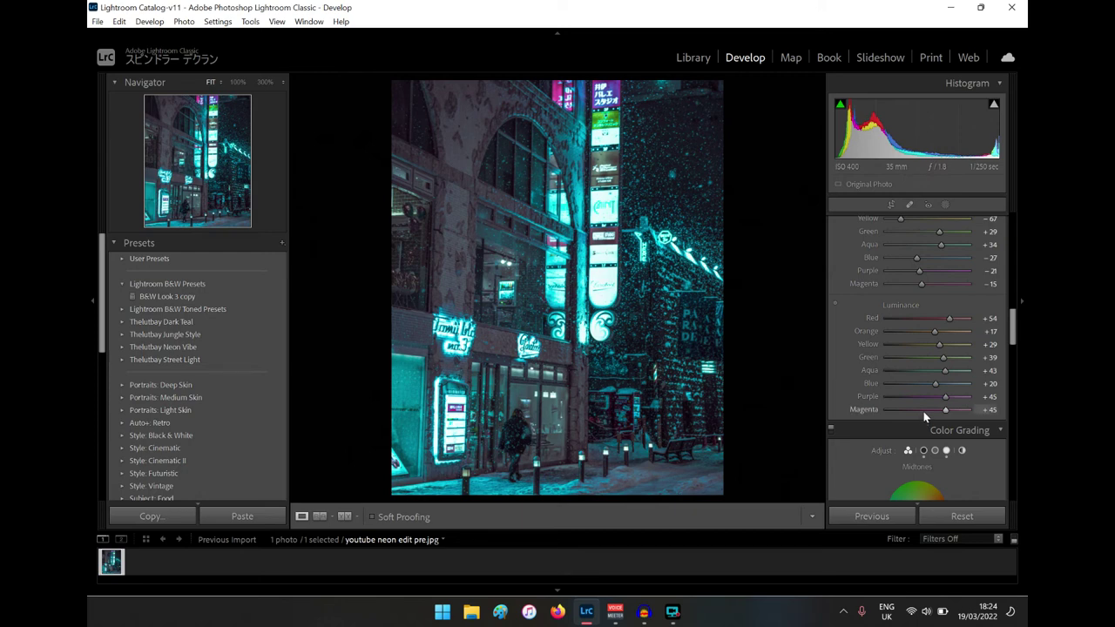
Step: Review the current adjustments from the basic tone and tone curve through HSL and color grading to the detail settings
scroll(894, 353, down, 4)
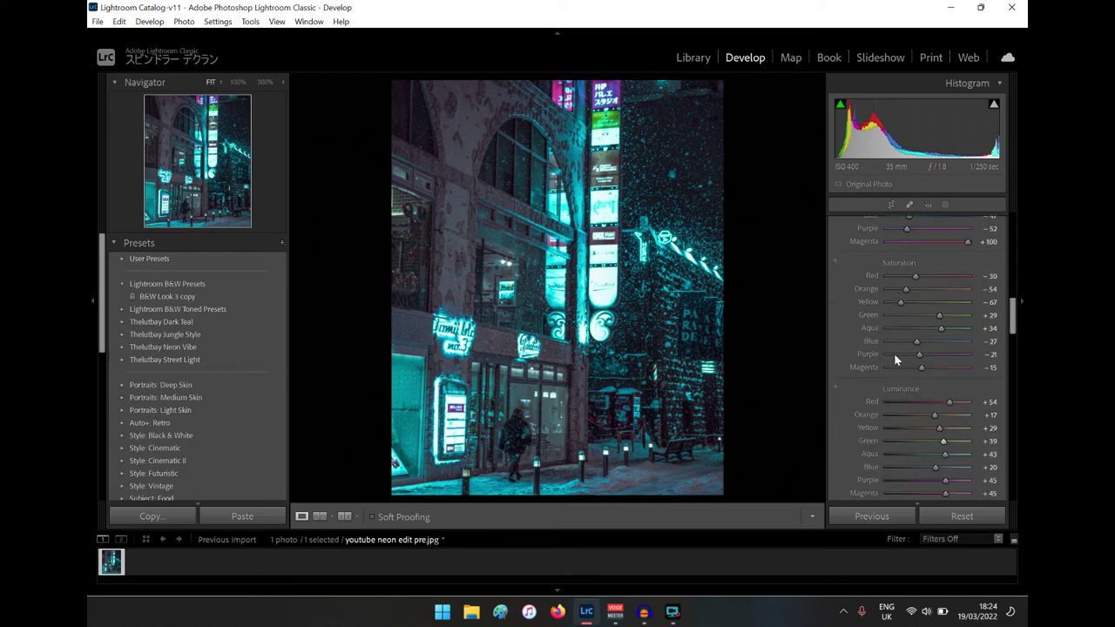
scroll(896, 364, down, 5)
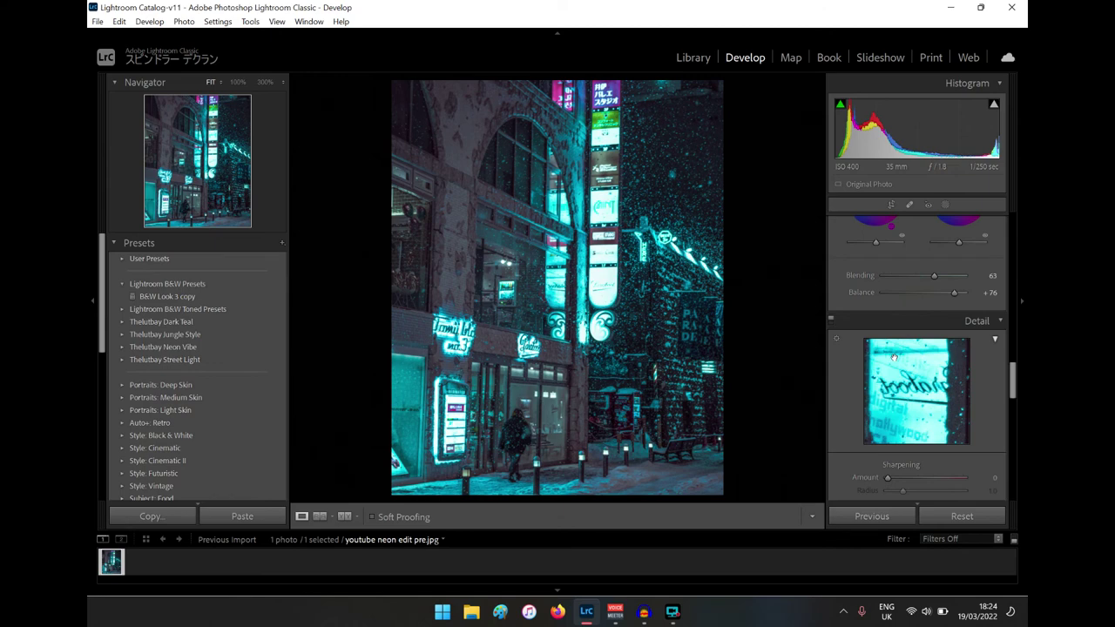
scroll(893, 356, down, 6)
scroll(902, 363, down, 3)
scroll(903, 363, up, 3)
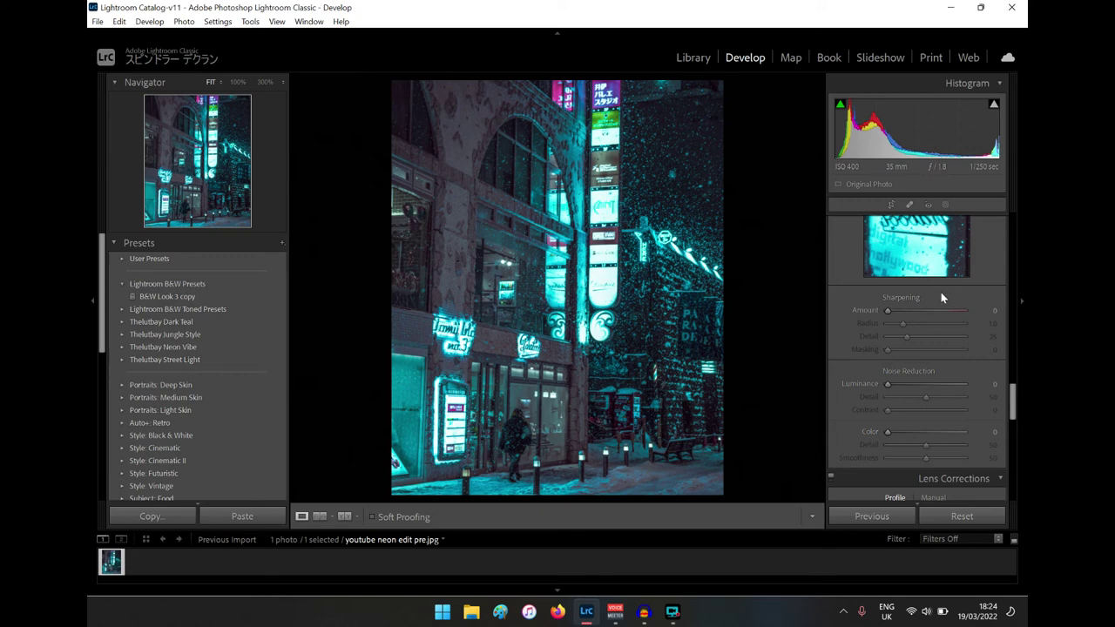
scroll(904, 310, up, 10)
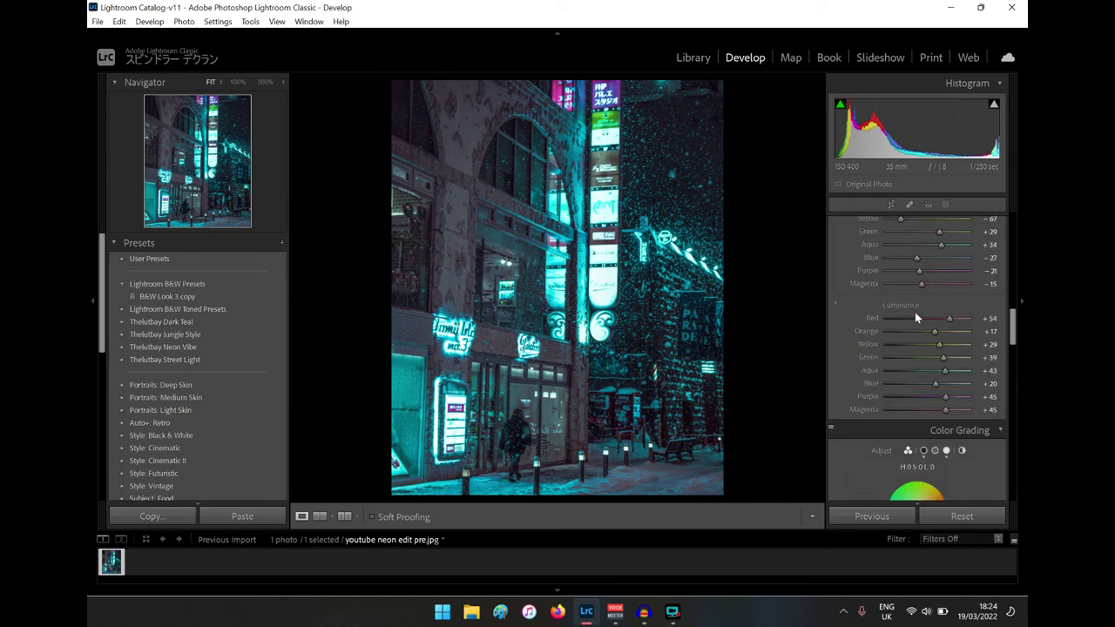
scroll(918, 340, up, 5)
scroll(912, 401, down, 3)
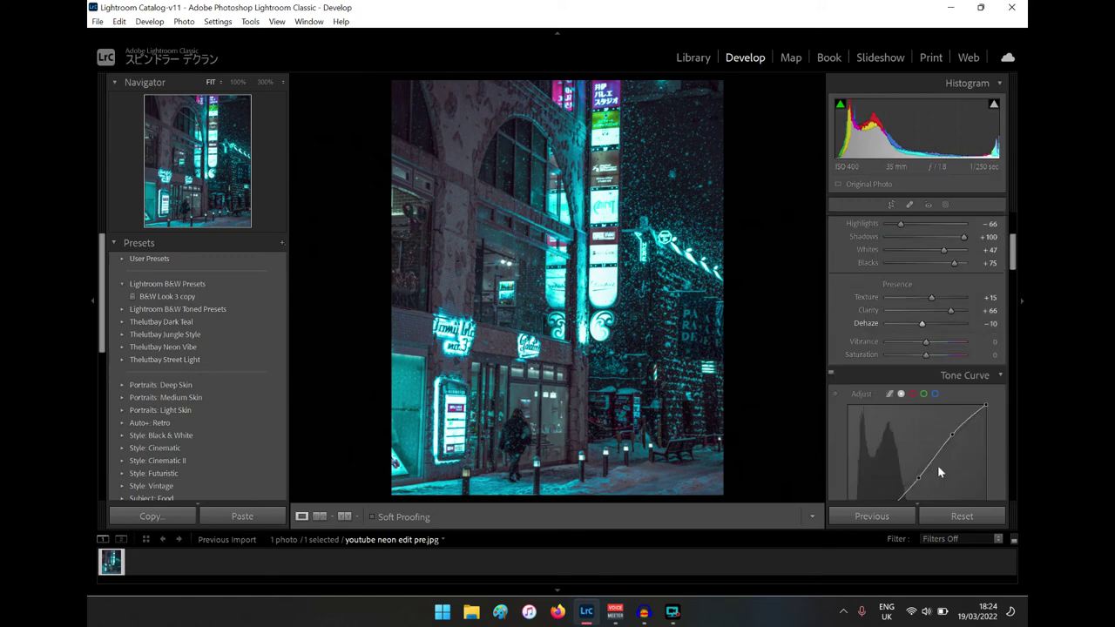
Step: Try the sharpening amount at 100 and at both extremes, and set it to 75
scroll(921, 357, down, 10)
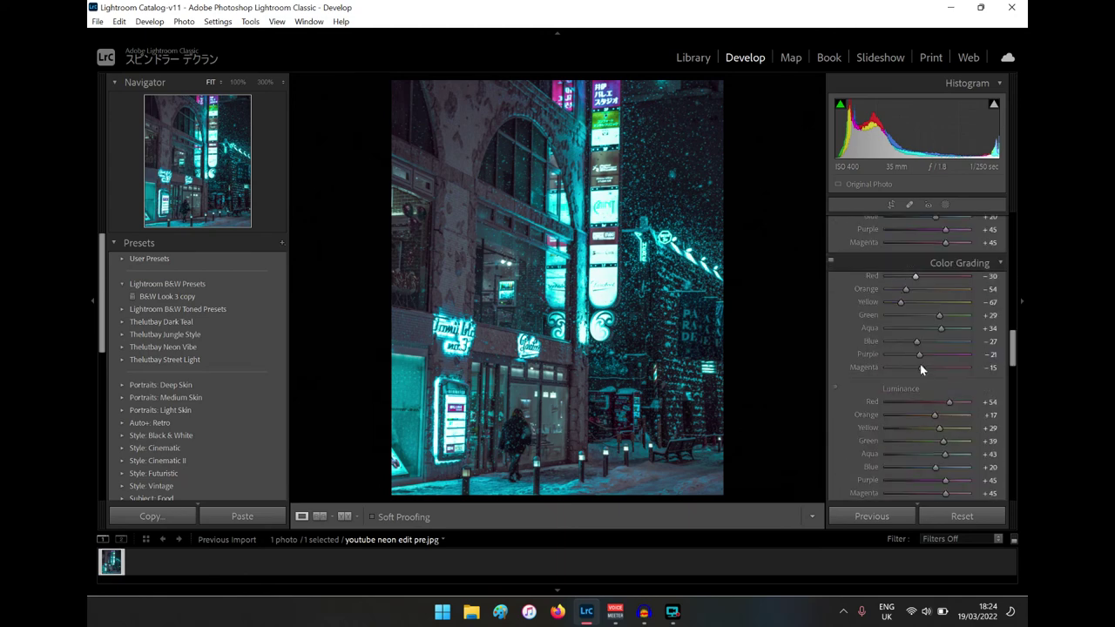
scroll(918, 366, down, 3)
scroll(918, 366, up, 2)
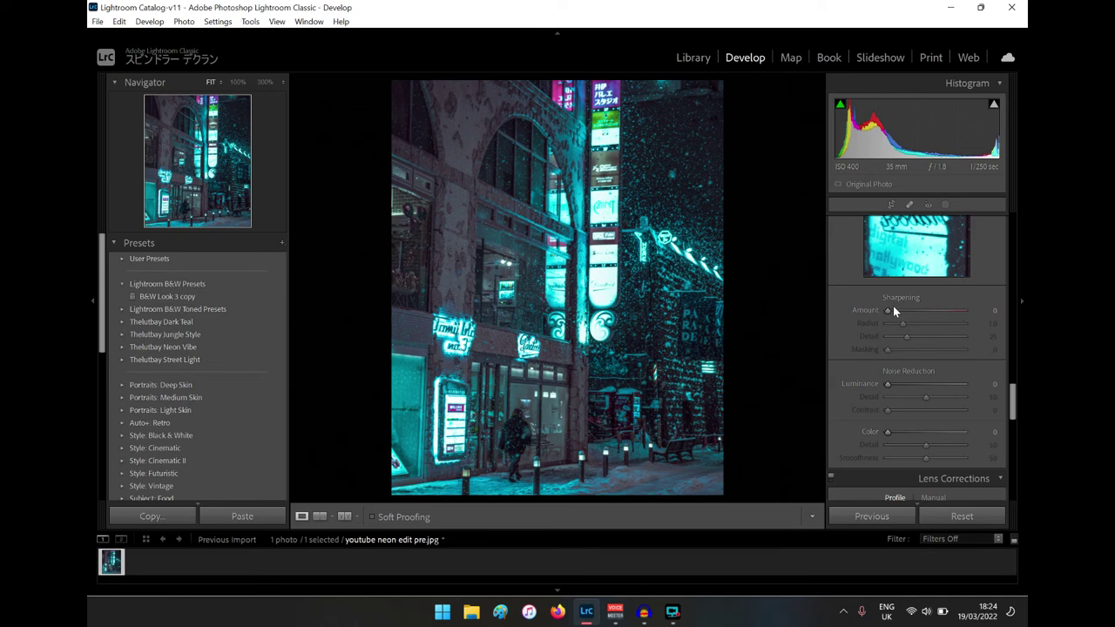
drag(889, 311, 913, 318)
scroll(927, 333, up, 2)
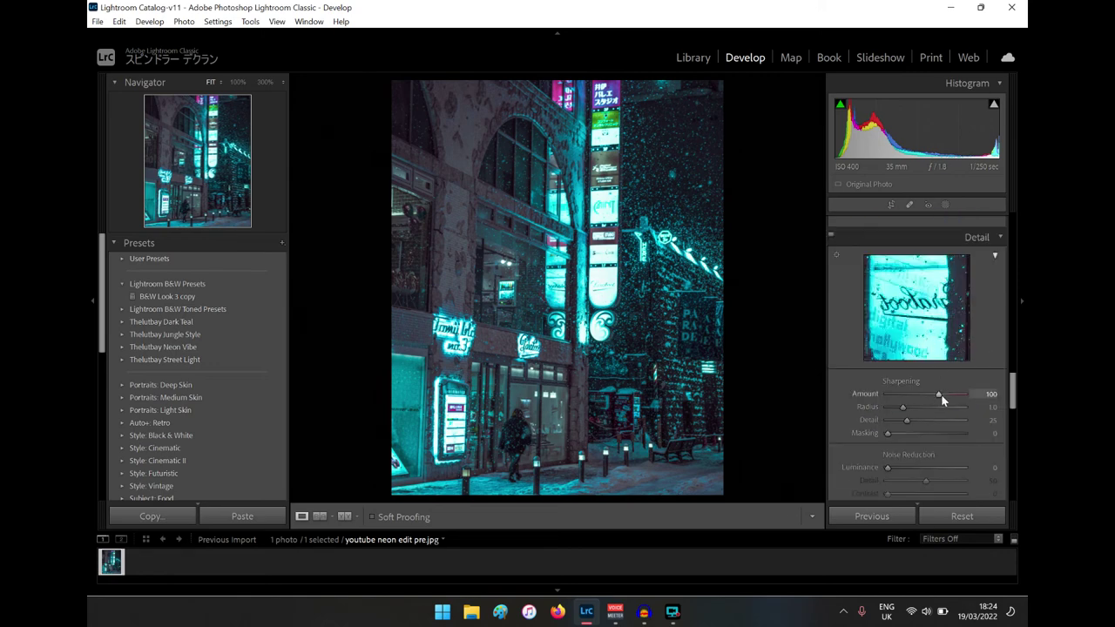
drag(938, 394, 862, 402)
drag(865, 403, 1010, 419)
drag(963, 396, 925, 413)
Step: Set the sharpening radius to 1.5, try the sharpening detail at 100, and set it to 75
mouse_move(904, 409)
mouse_down()
mouse_move(914, 417)
mouse_move(920, 406)
mouse_up()
drag(907, 420, 1021, 449)
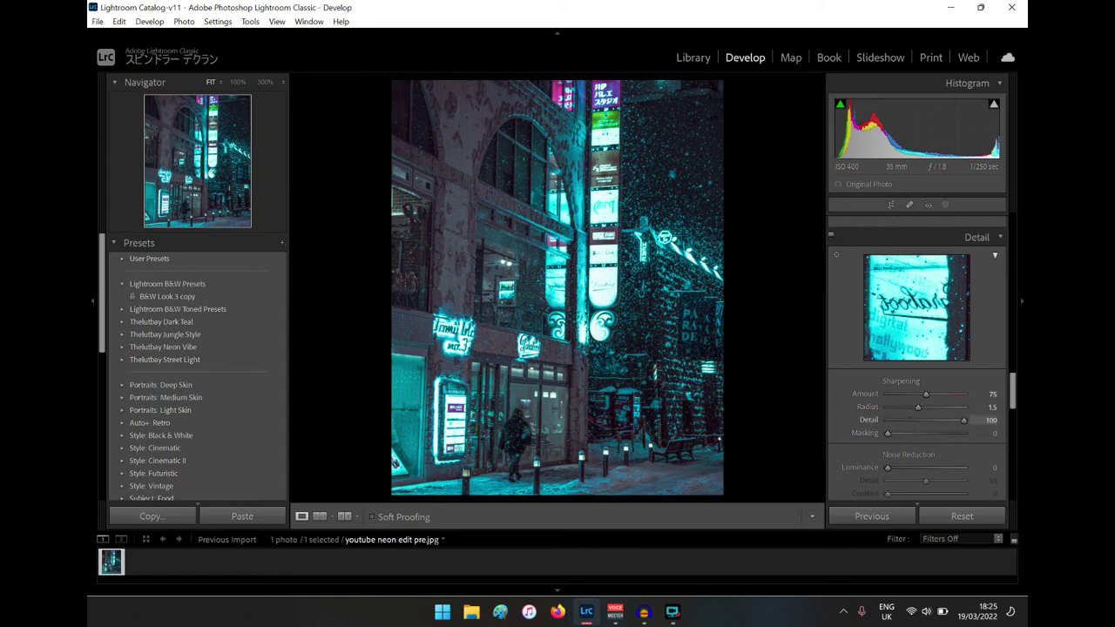
drag(985, 453, 944, 463)
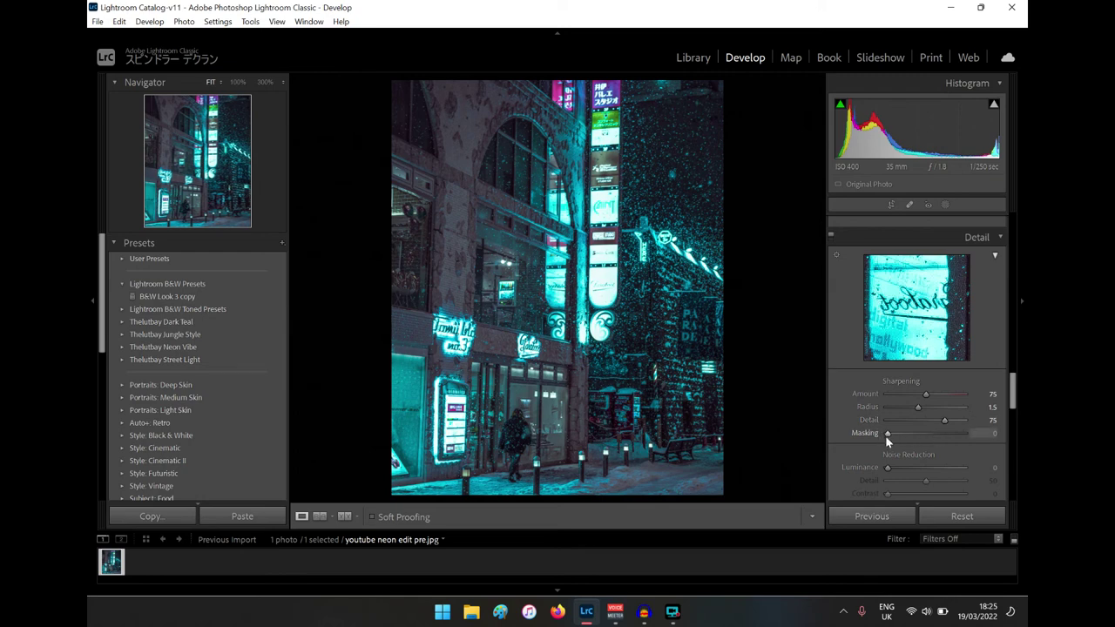
Step: Compare the sharpening mask preview at 0 and higher values, and set the masking to 80 to limit sharpening to edges
drag(887, 434, 948, 446)
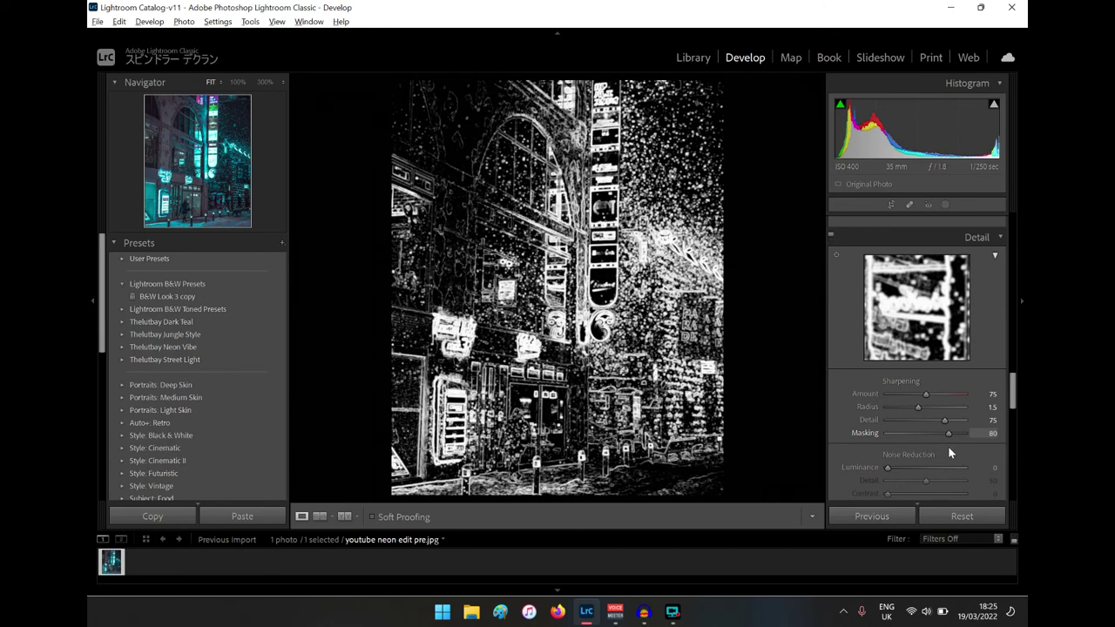
drag(949, 448, 883, 453)
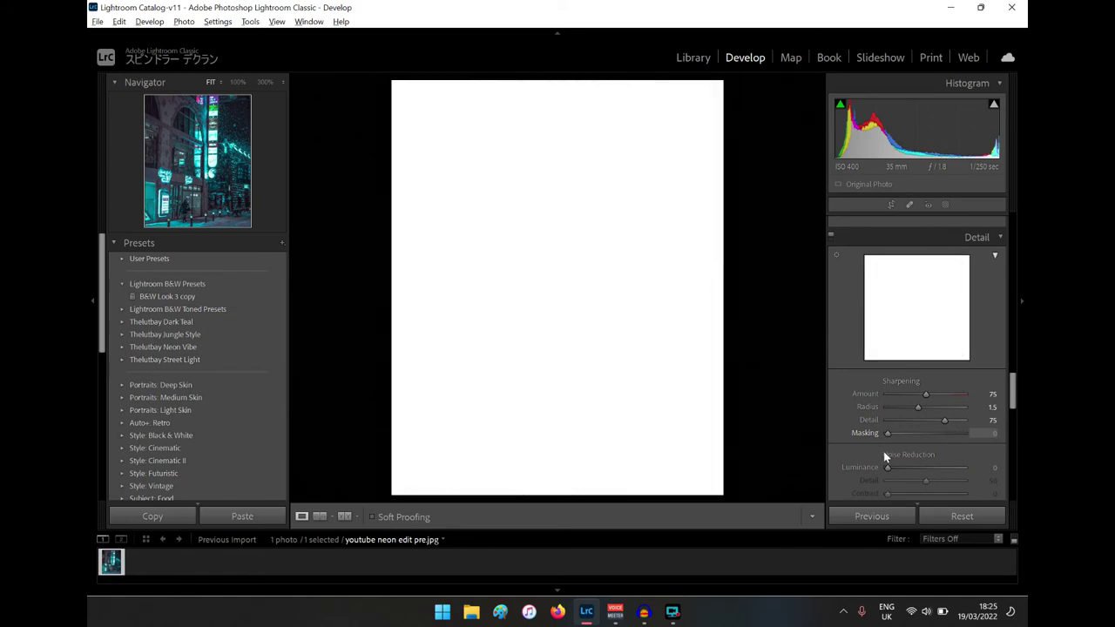
drag(885, 451, 949, 439)
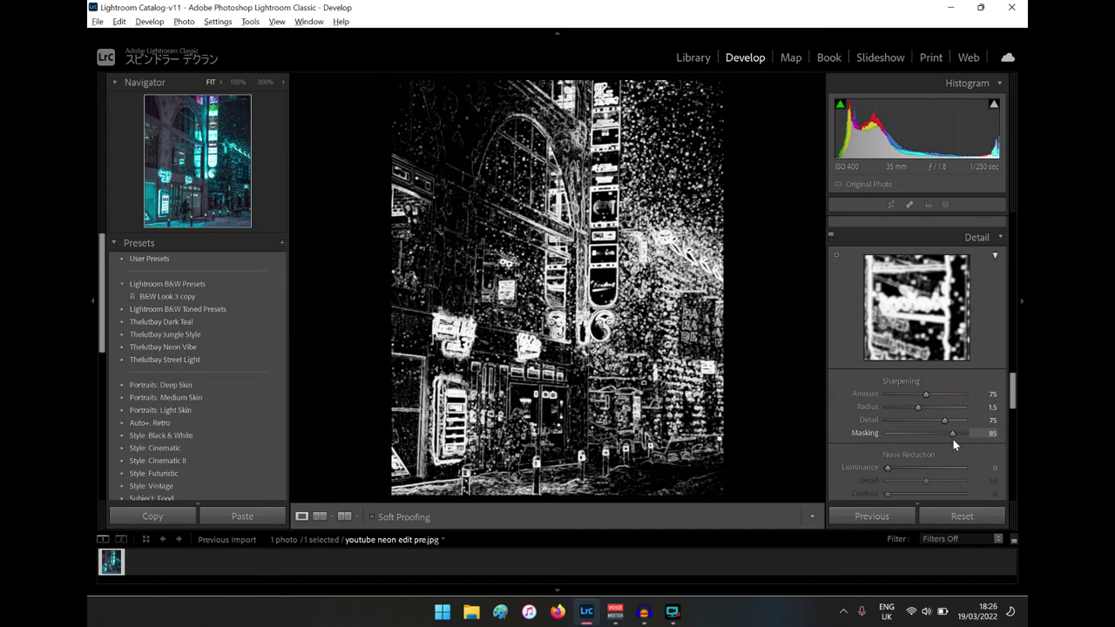
drag(953, 439, 950, 439)
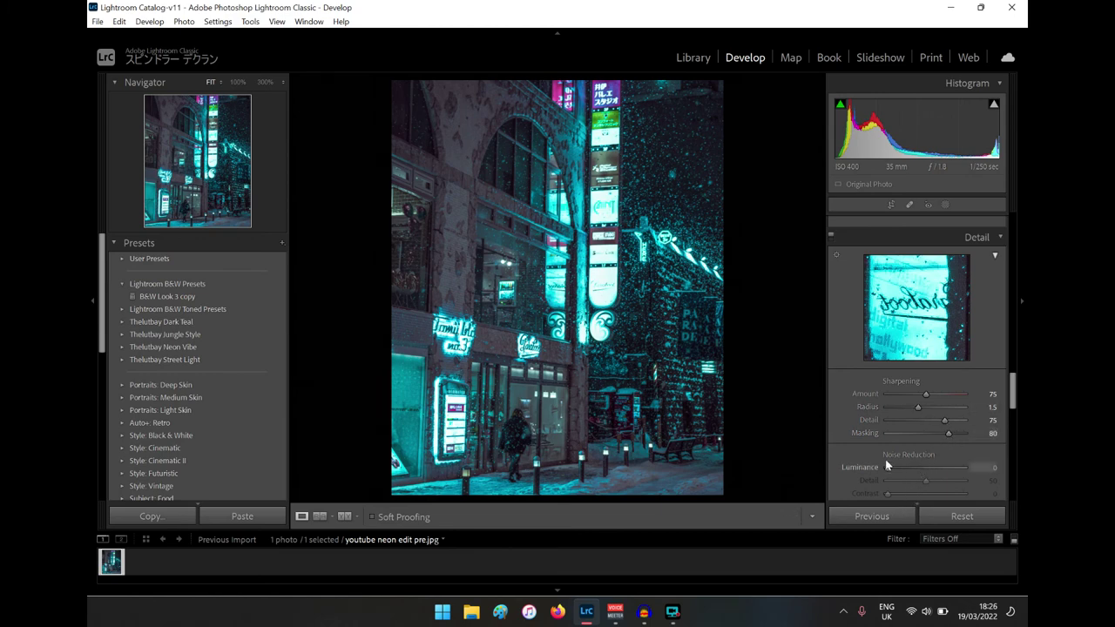
Step: Try stronger luminance noise reduction and set its amount to 20
scroll(878, 454, down, 3)
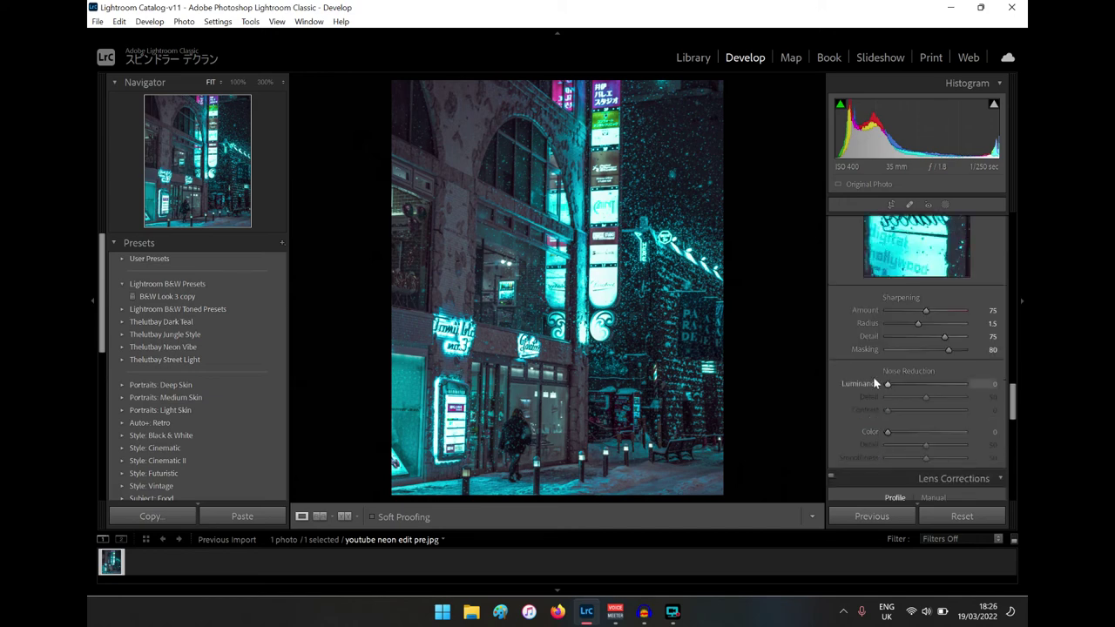
drag(887, 384, 905, 392)
drag(963, 384, 904, 388)
drag(903, 389, 904, 385)
Step: Turn on chromatic aberration removal and lens profile corrections
scroll(971, 441, down, 2)
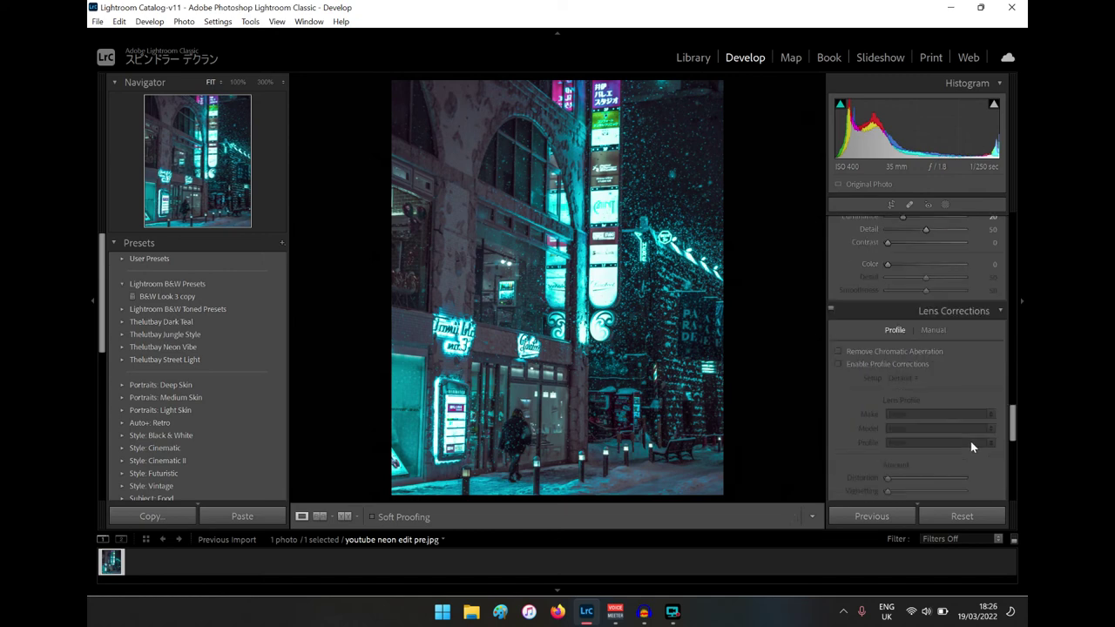
click(897, 354)
click(898, 365)
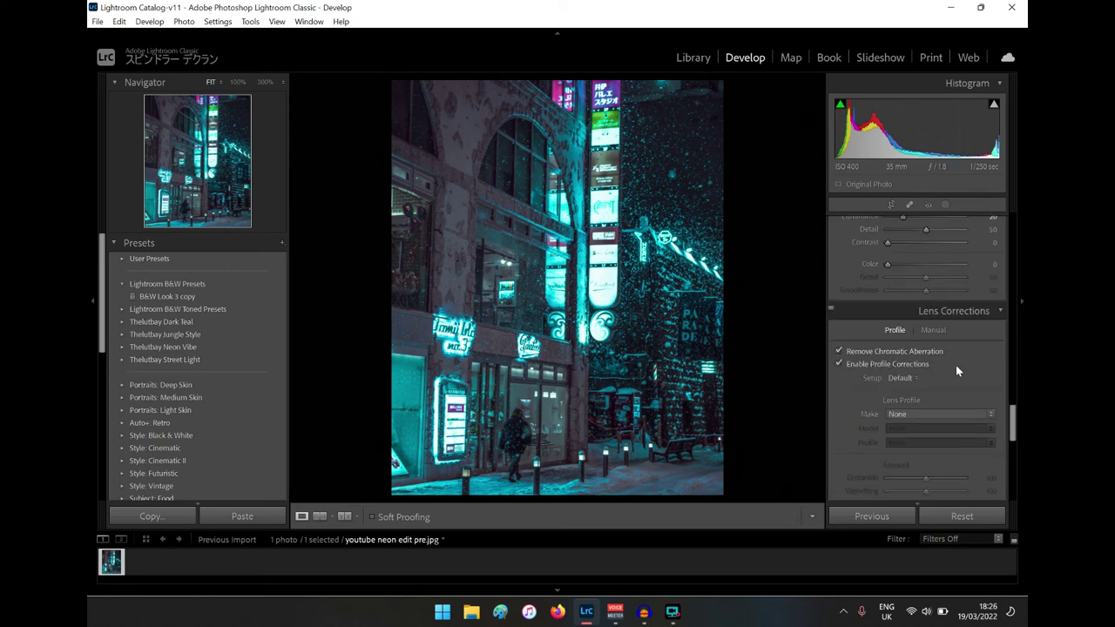
Step: Darken the photo's edges with a post-crop vignette, trying an amount of -33 and setting it to -23
scroll(935, 382, down, 1)
scroll(932, 350, down, 2)
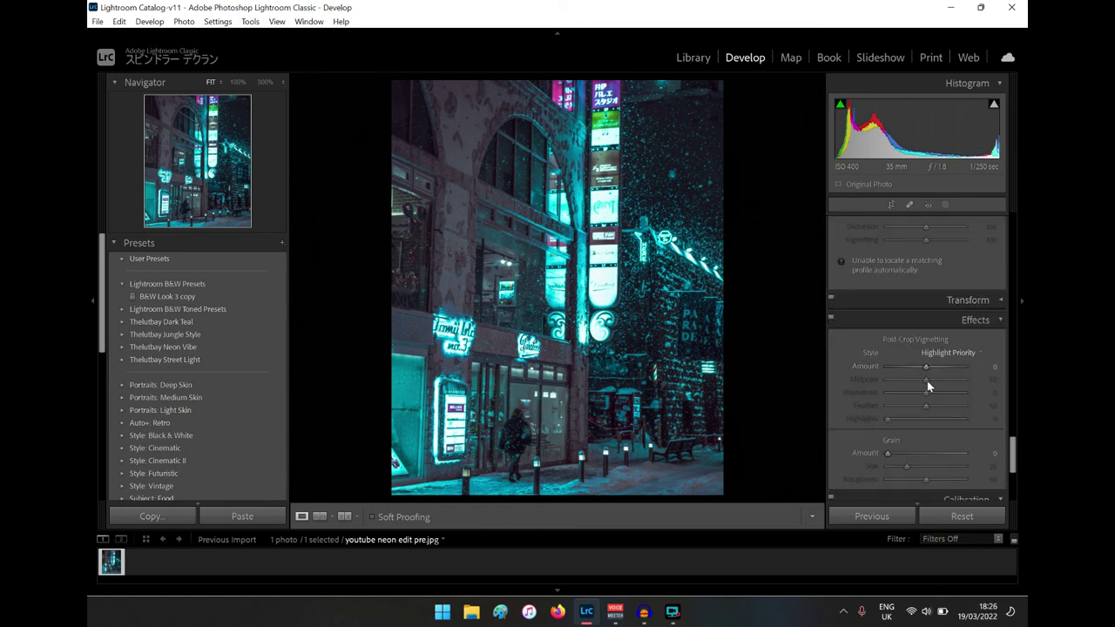
scroll(927, 381, down, 1)
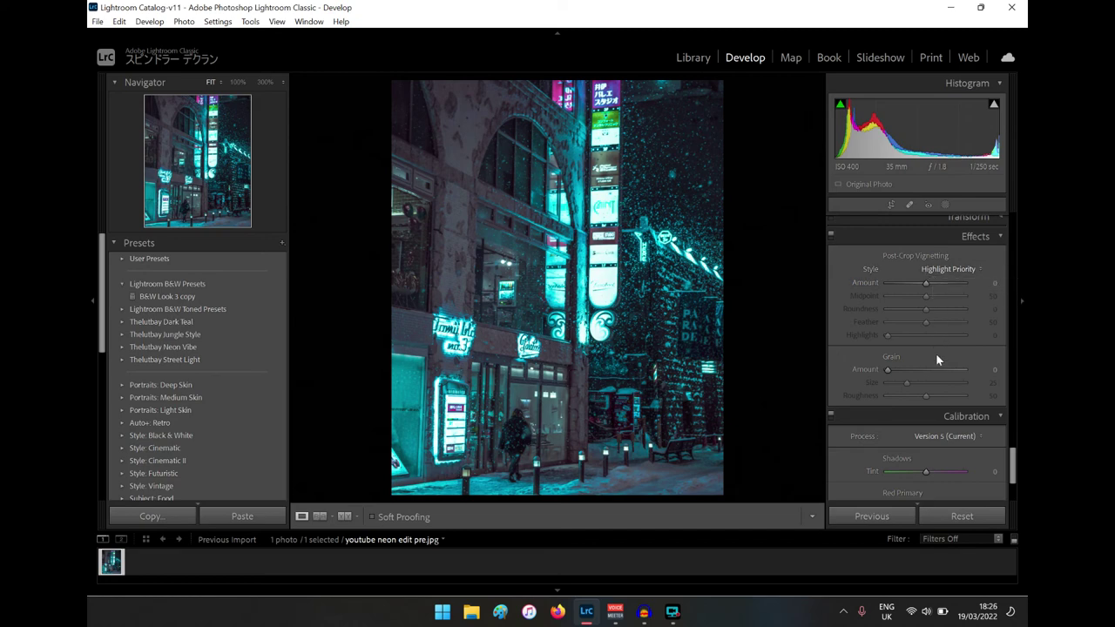
mouse_move(925, 283)
mouse_down()
mouse_move(877, 291)
mouse_move(913, 296)
mouse_up()
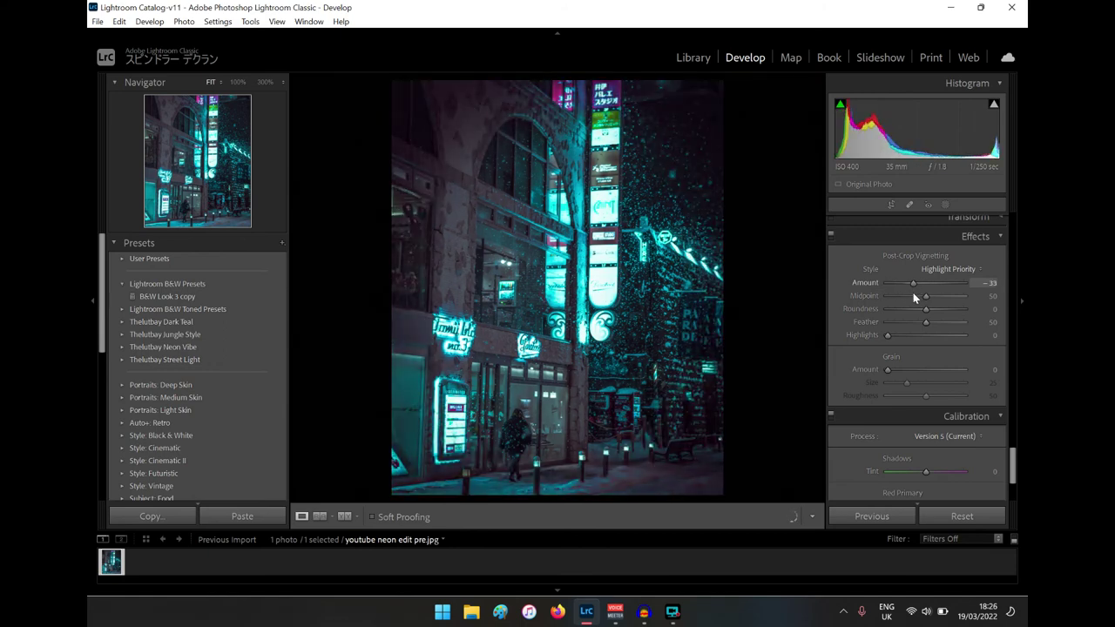
drag(913, 293, 917, 293)
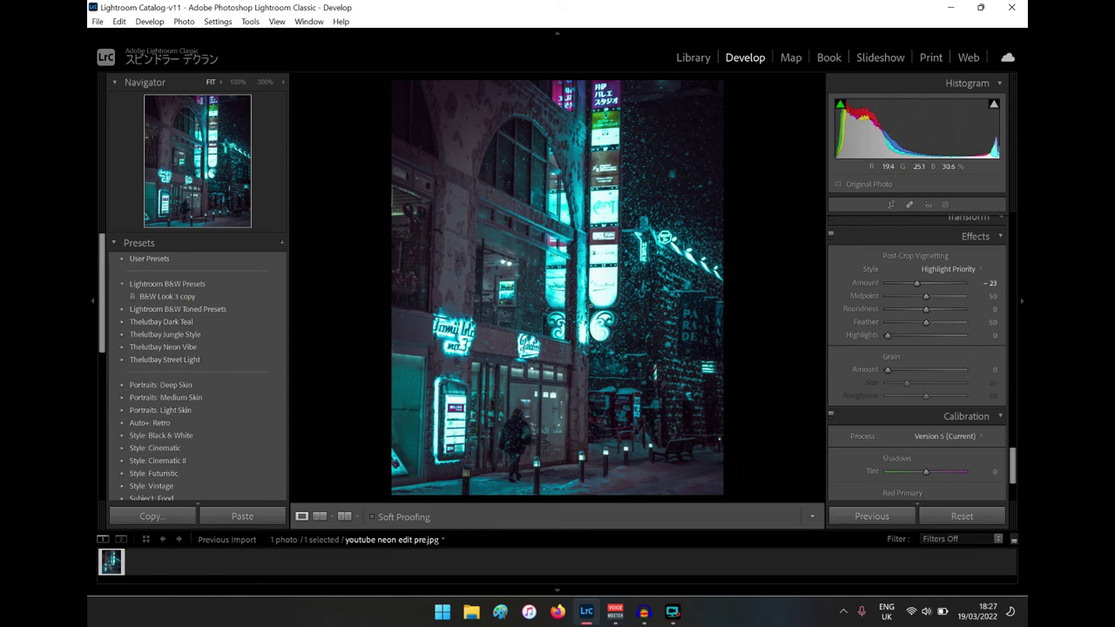
Step: Set the post-crop vignette's midpoint to 27, its feather to 87 and its highlights to 100
click(924, 297)
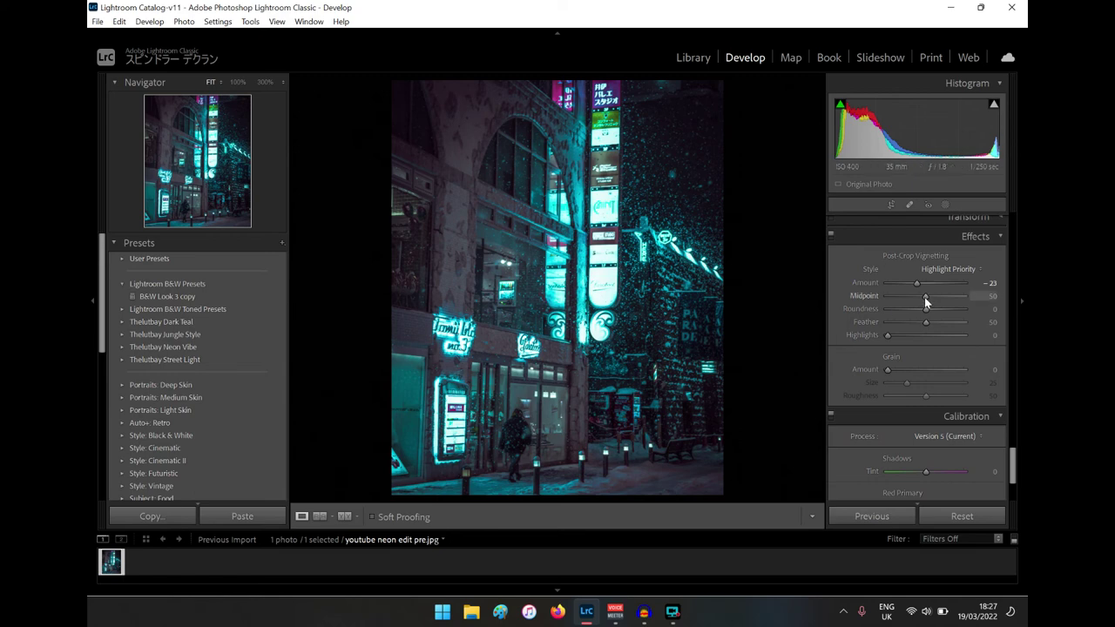
mouse_move(923, 297)
mouse_down()
mouse_move(893, 305)
mouse_move(909, 311)
mouse_up()
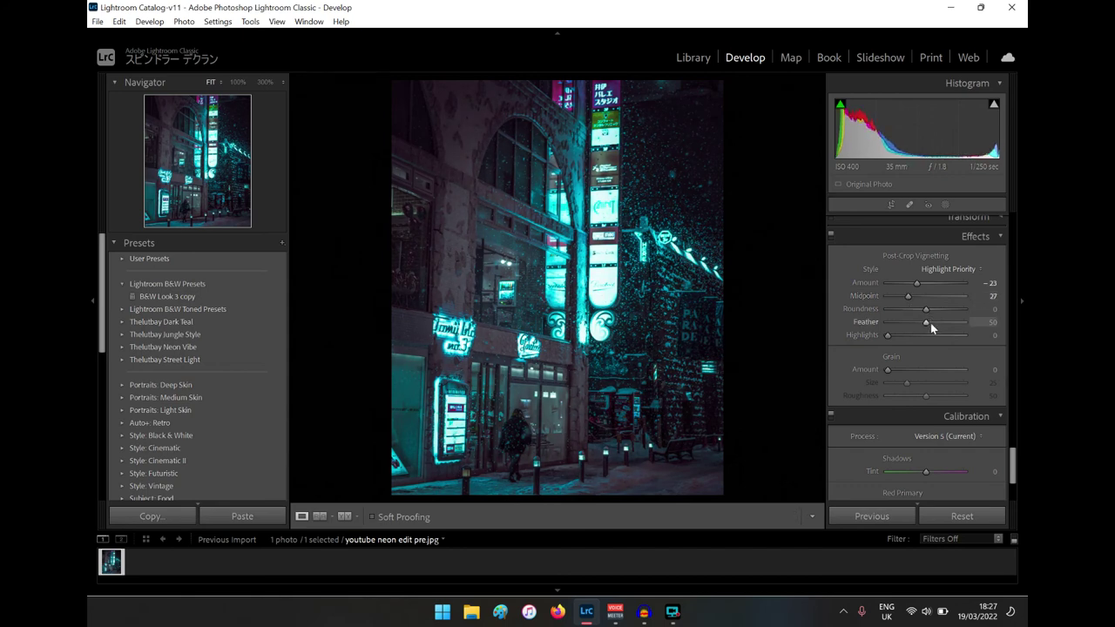
drag(930, 322, 953, 332)
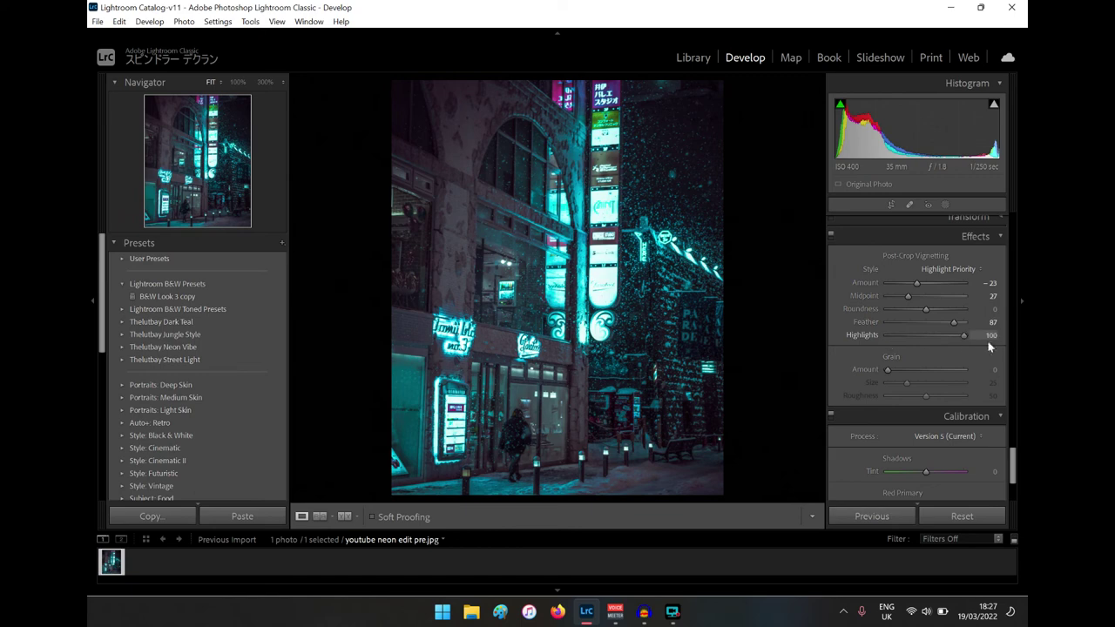
drag(953, 336, 893, 373)
text(100)
key(Return)
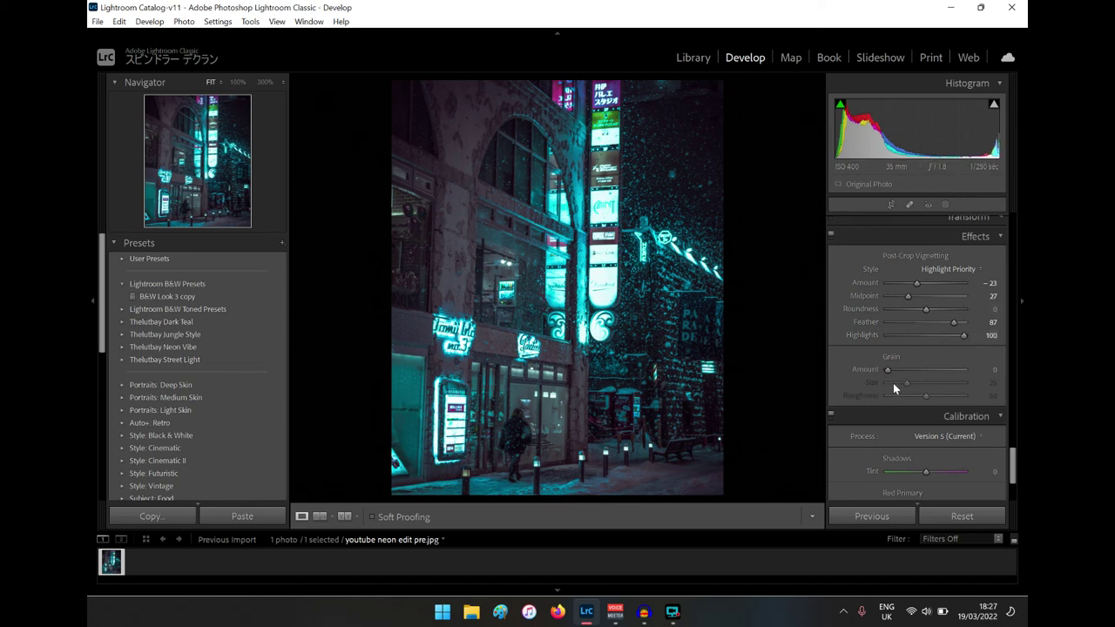
Step: Fine-tune the basic tone by setting the exposure to -1.34 and the highlights to -82
scroll(923, 417, up, 5)
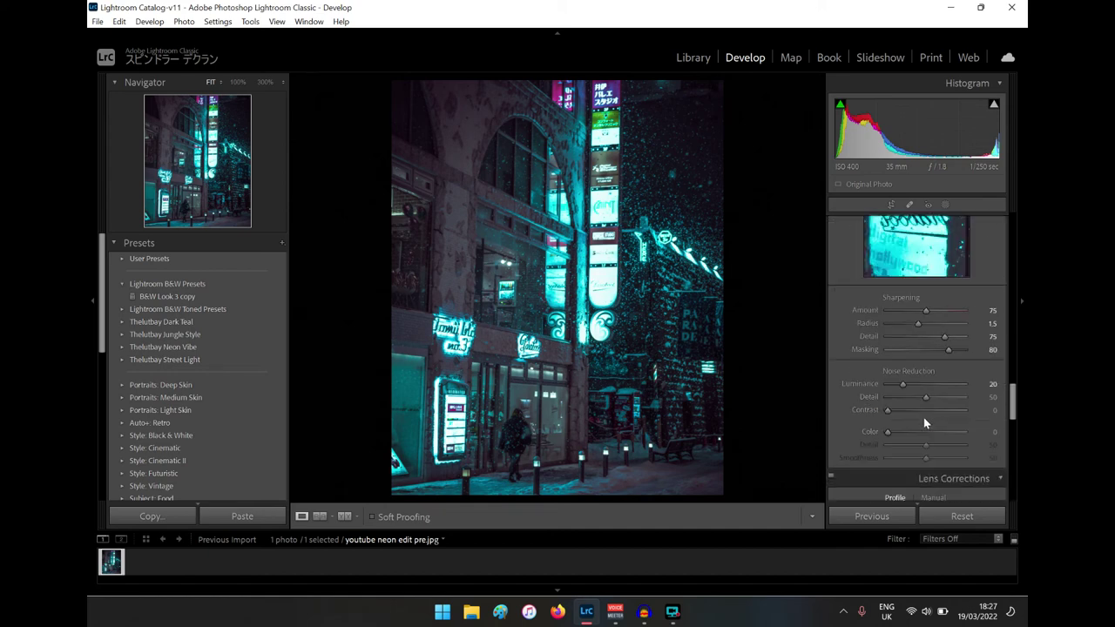
scroll(915, 409, up, 10)
drag(906, 353, 920, 358)
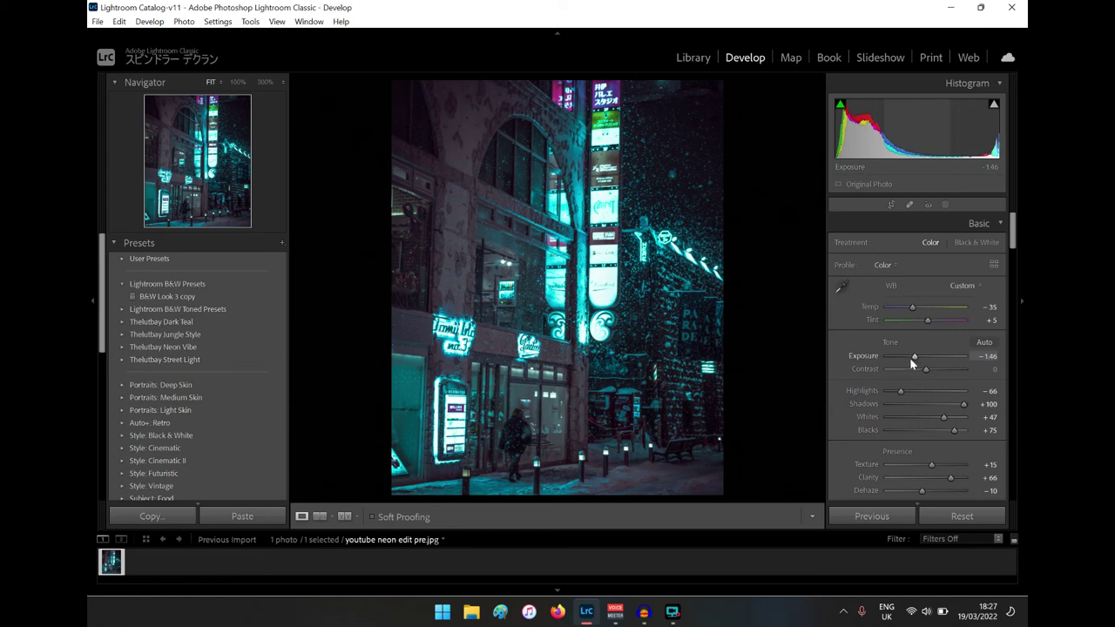
mouse_move(899, 391)
mouse_down()
mouse_move(868, 397)
mouse_move(906, 397)
mouse_move(894, 397)
mouse_up()
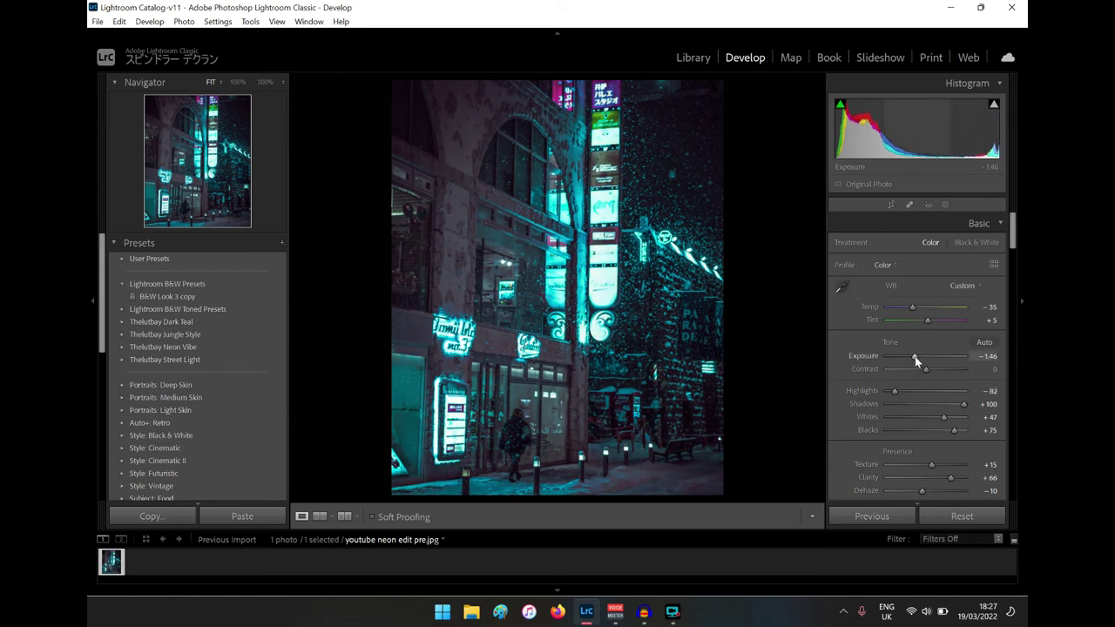
drag(914, 356, 916, 359)
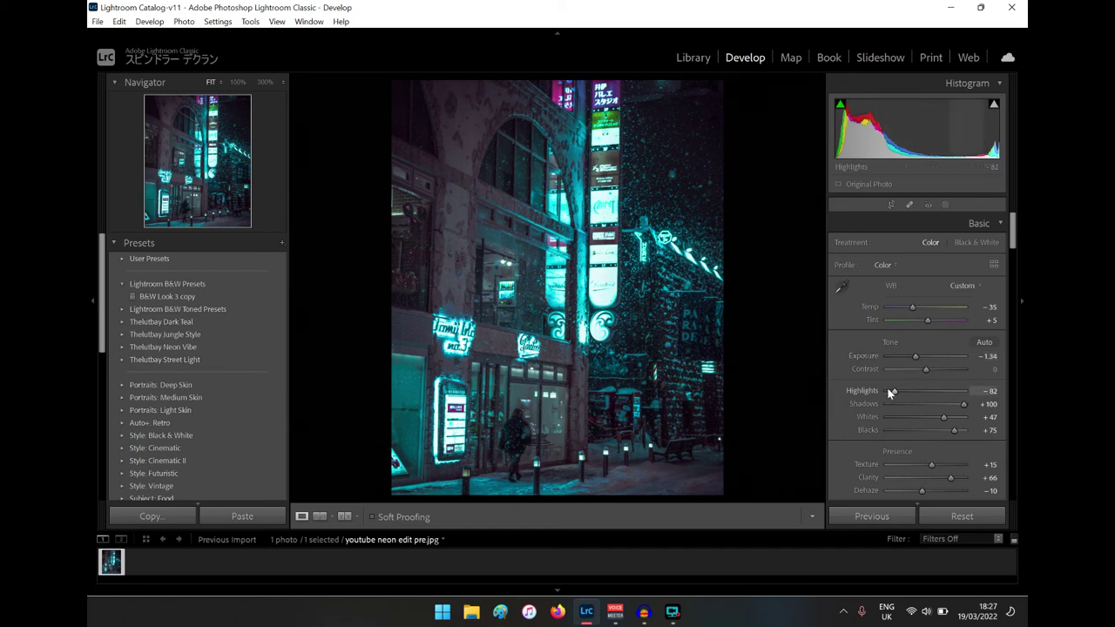
Step: Compare the original and edited photo side by side and examine the color grading wheels for shadows and highlights
scroll(889, 392, down, 2)
key(y)
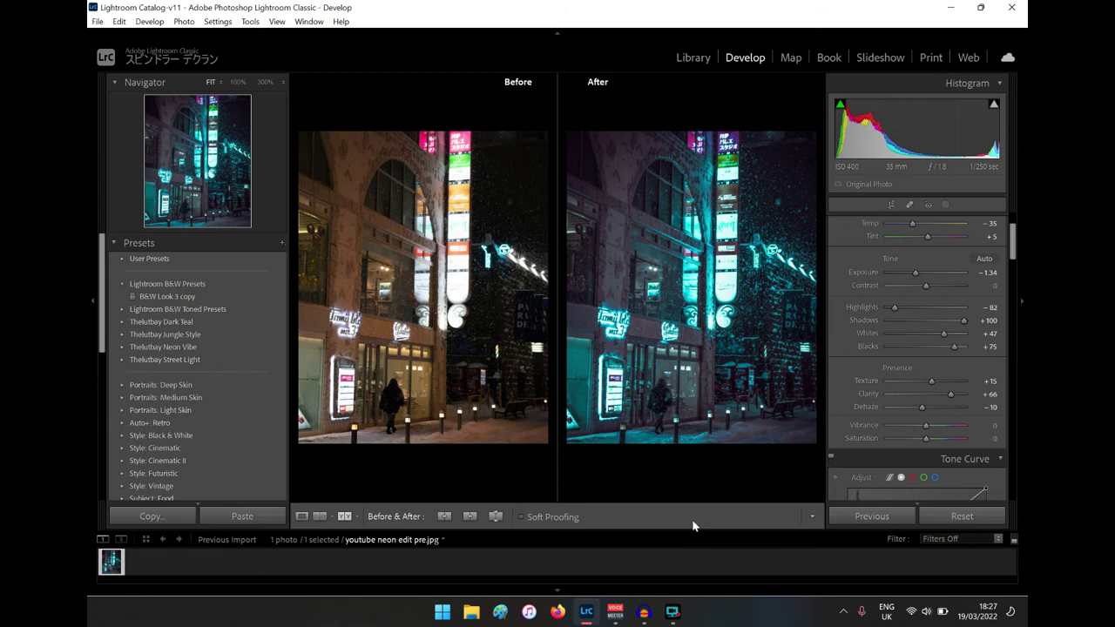
scroll(963, 378, down, 6)
scroll(957, 381, down, 5)
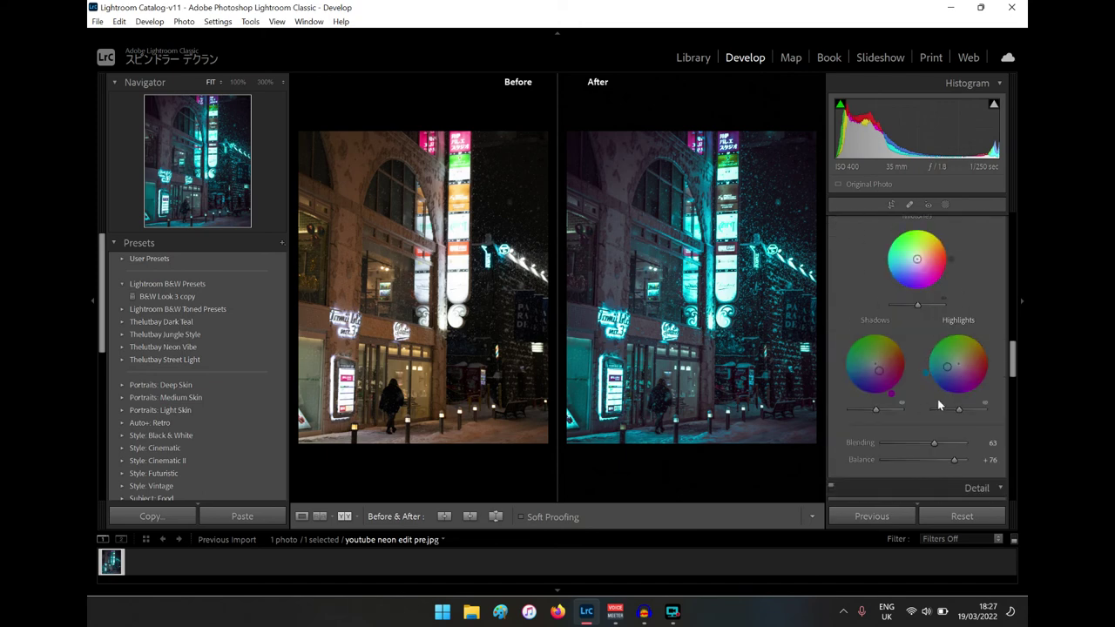
mouse_move(919, 366)
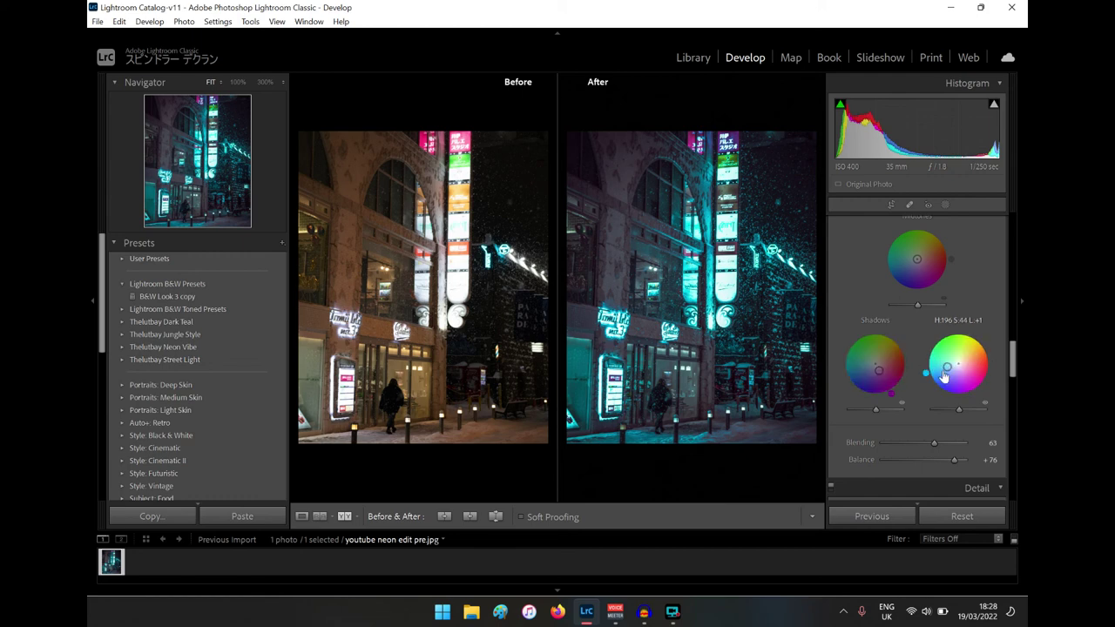
Step: Create a brush mask and paint over the lit tops of the street bollards along the snowy pavement
mouse_move(878, 378)
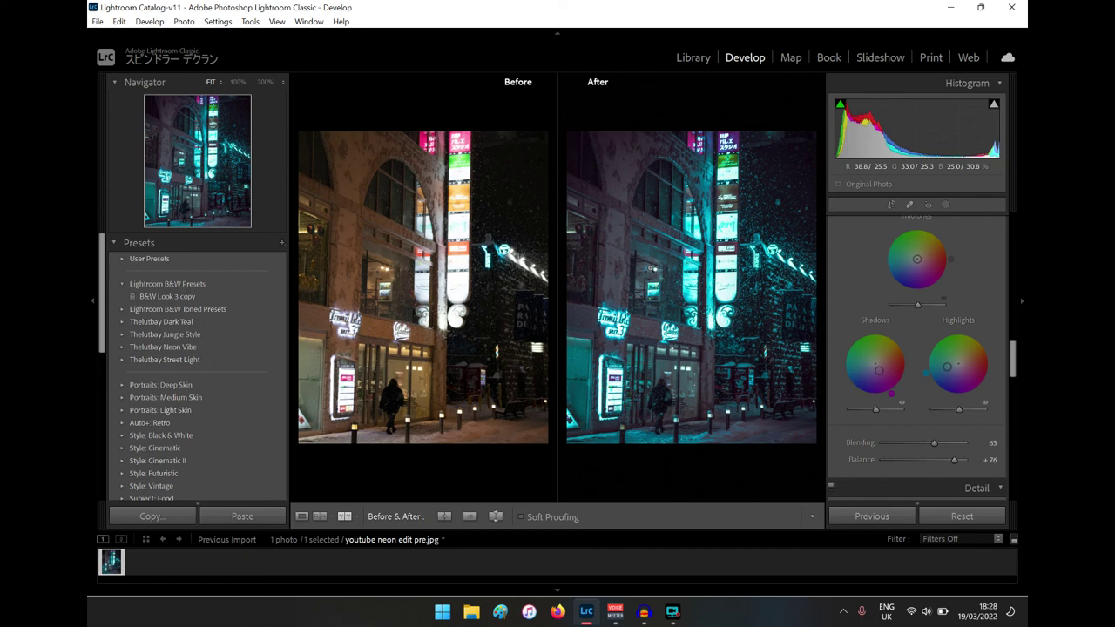
click(945, 204)
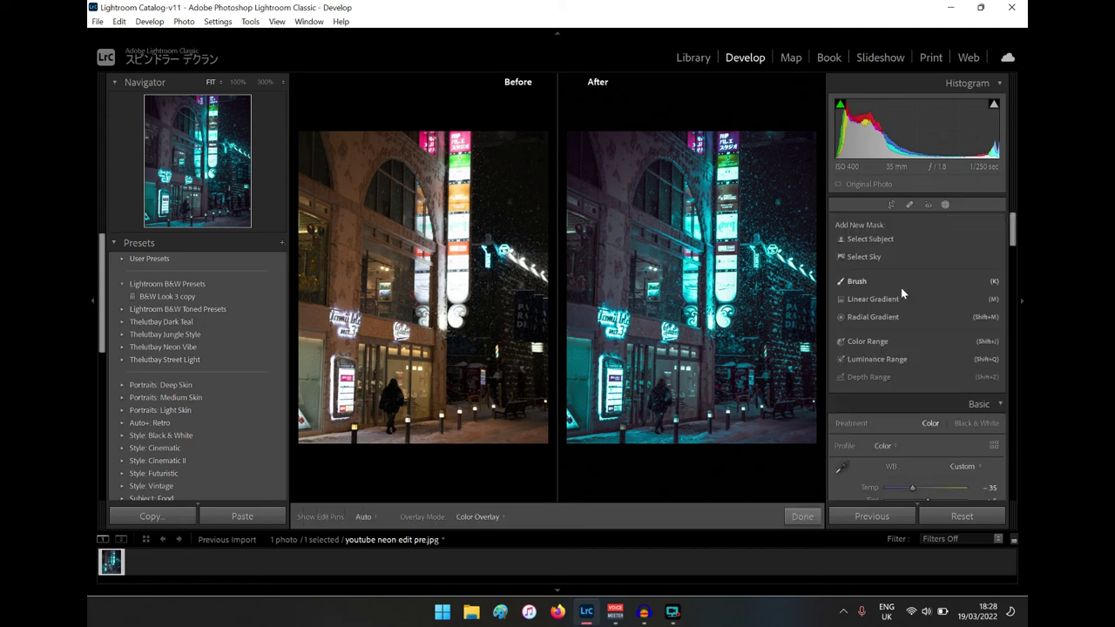
click(862, 281)
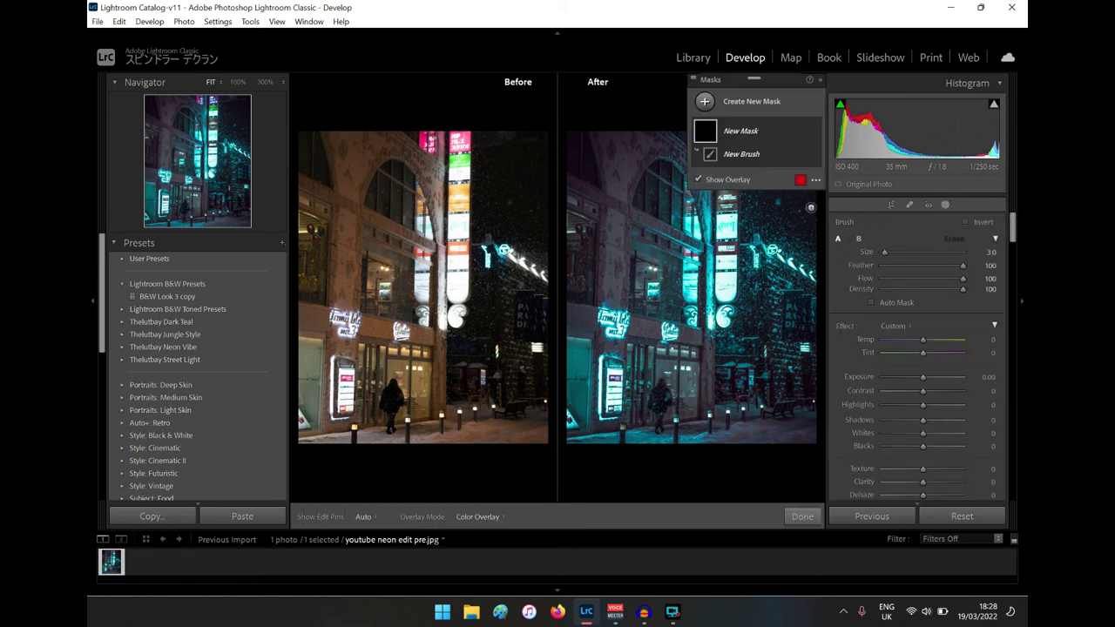
click(749, 103)
key(Escape)
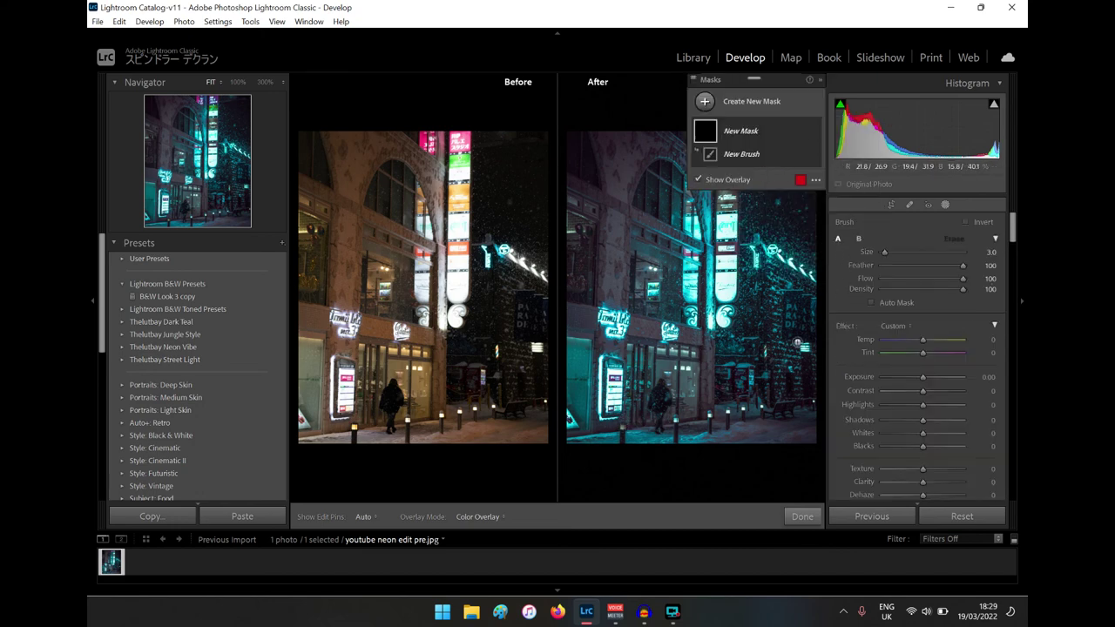
drag(622, 427, 623, 430)
click(676, 419)
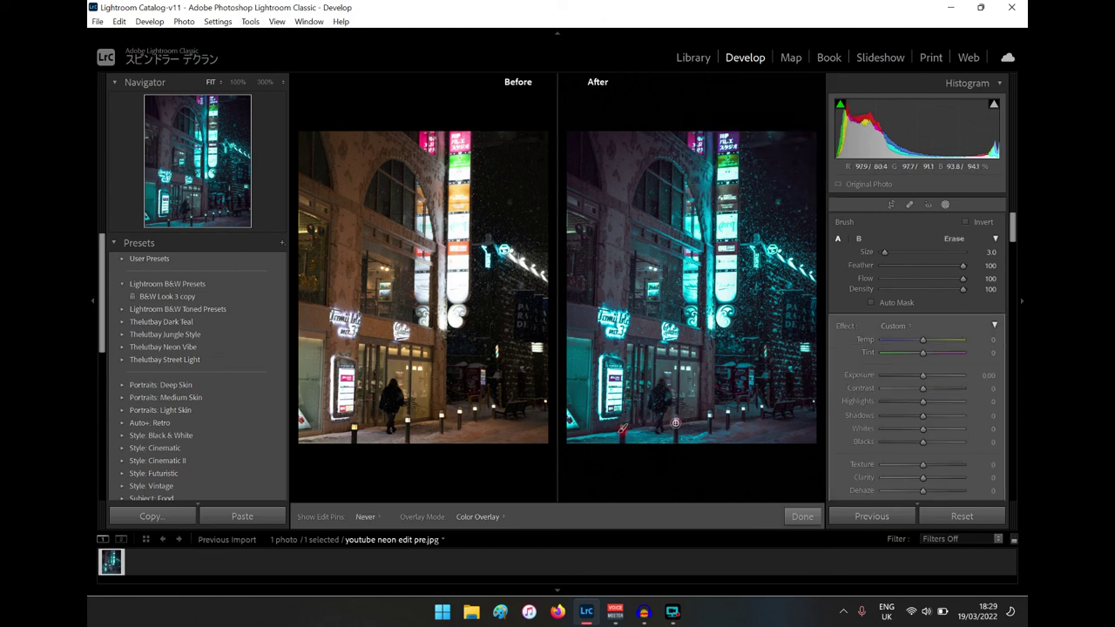
click(711, 416)
click(729, 412)
click(742, 410)
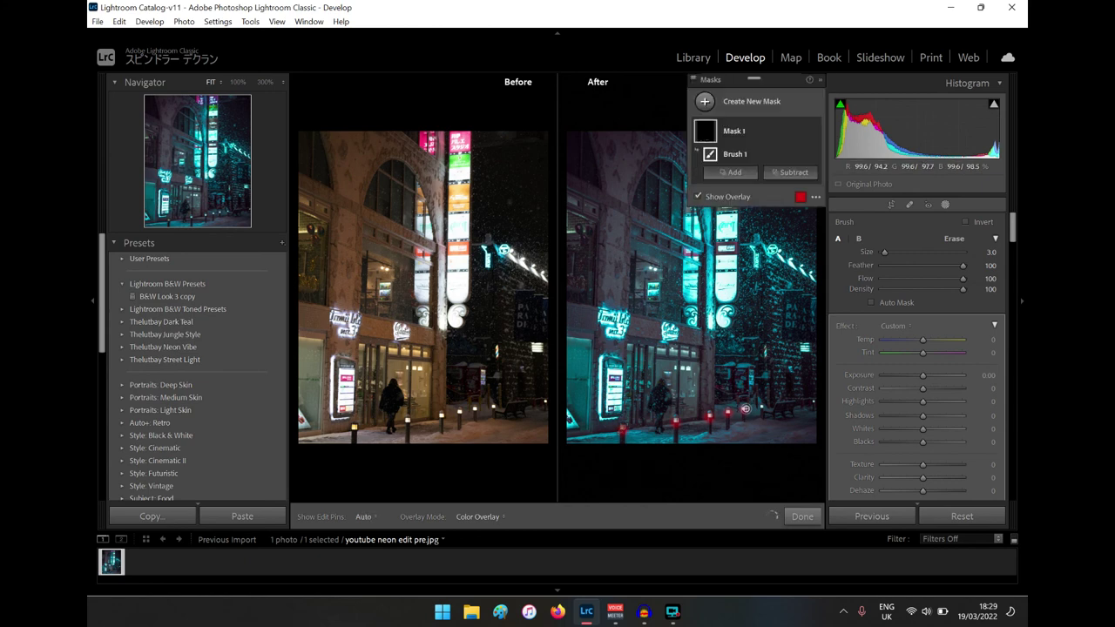
click(763, 406)
Step: Brighten the masked bollard lights with exposure 1.17 and highlights 24, then close masking and return to the single-photo view
click(730, 198)
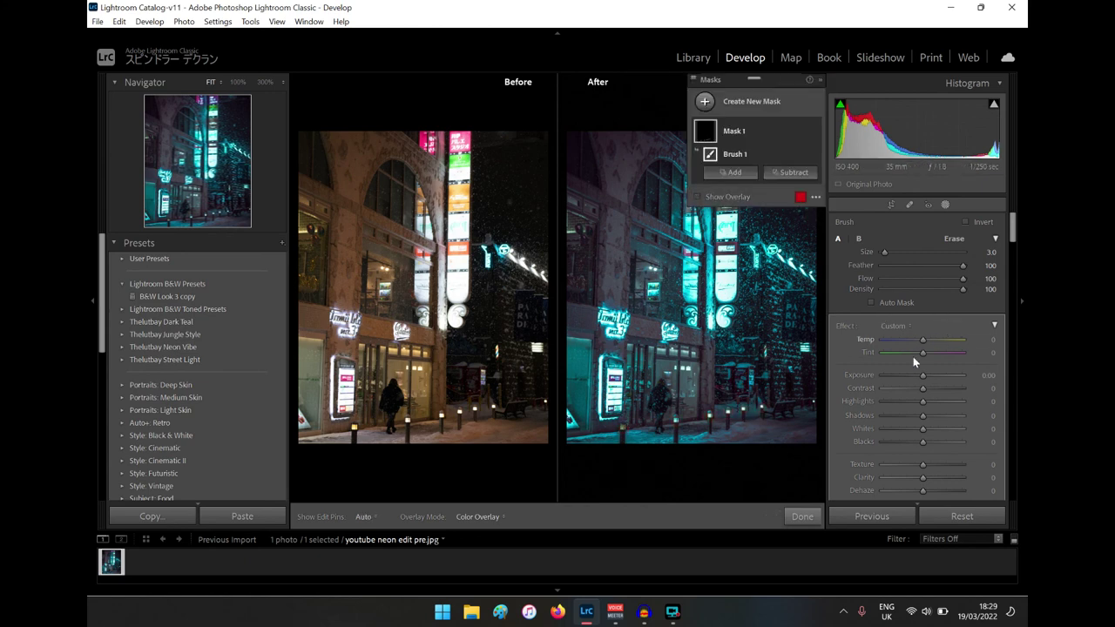
drag(925, 379, 935, 380)
drag(934, 403, 936, 404)
click(751, 102)
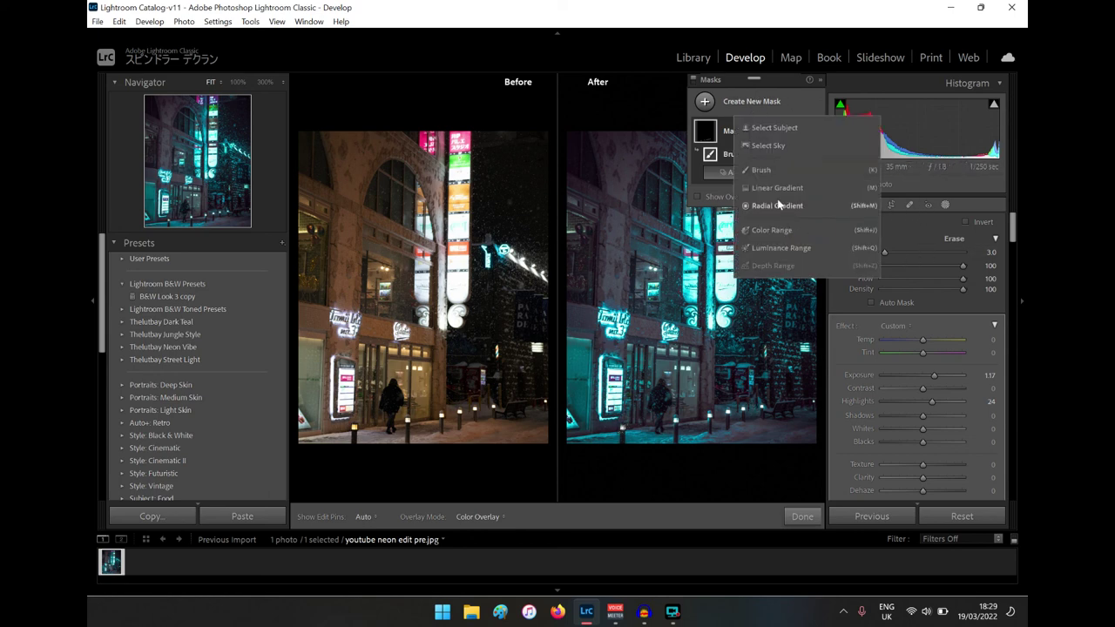
click(802, 516)
click(300, 518)
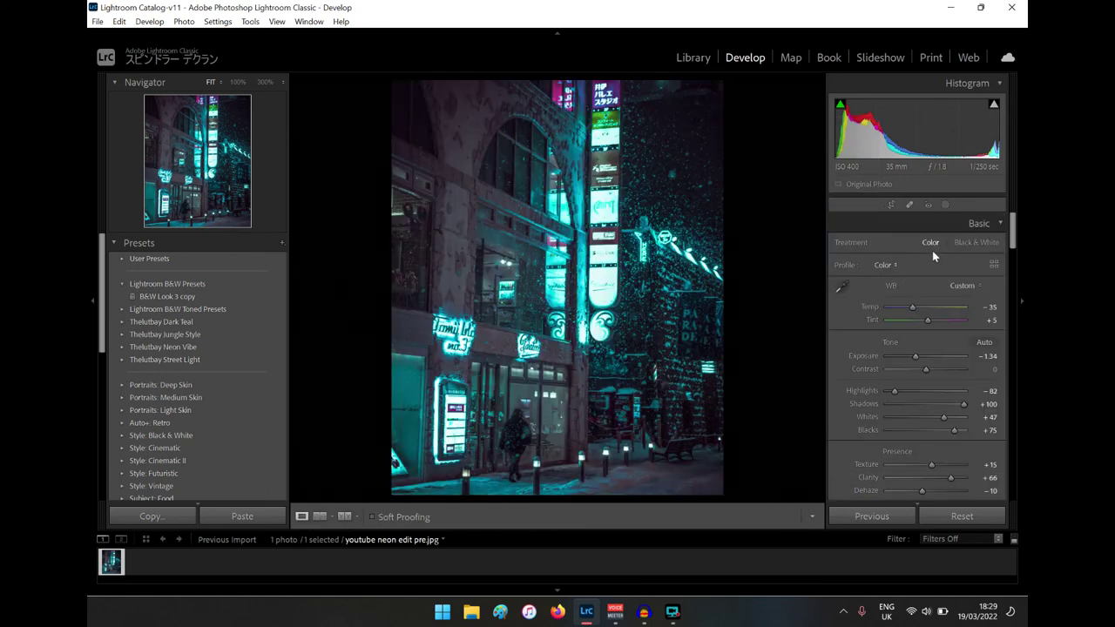
Step: Add a linear gradient mask rising at a slight angle over the snowy ground in the photo's lower-right corner
click(945, 205)
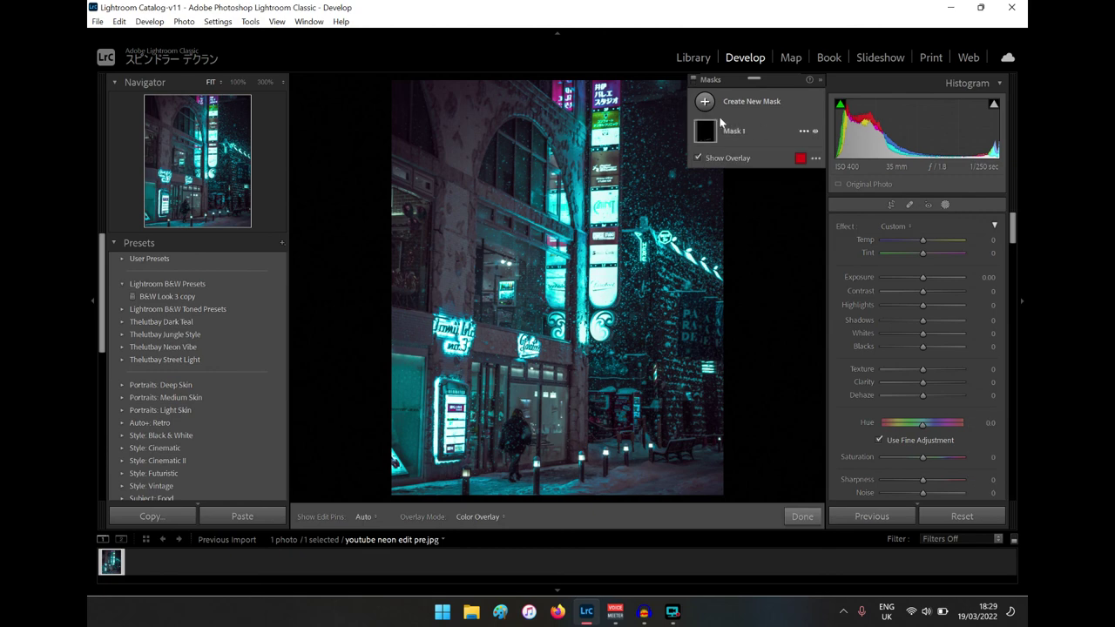
click(730, 102)
click(771, 187)
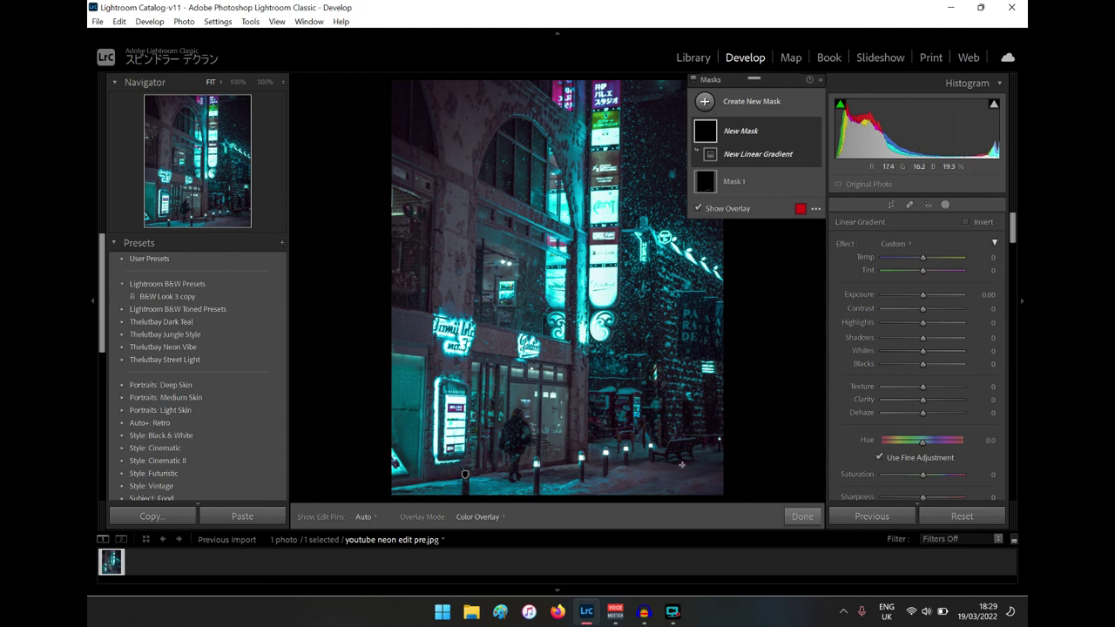
drag(650, 471, 644, 457)
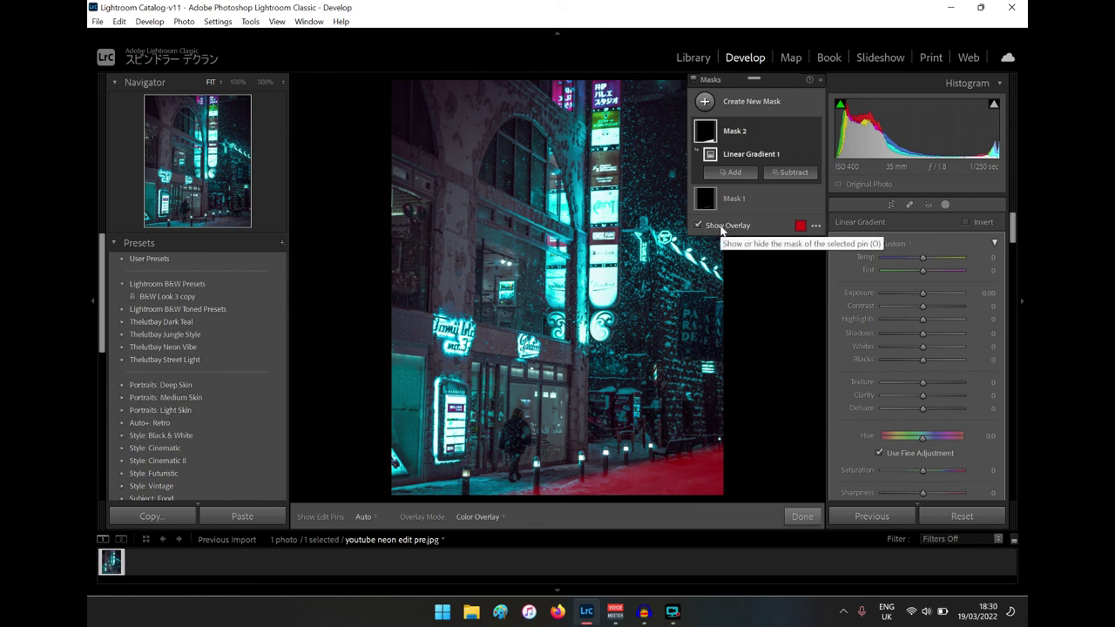
Step: Check the ground gradient's coverage with the mask overlay, hide the overlay and set the mask's exposure to -1.39
click(720, 227)
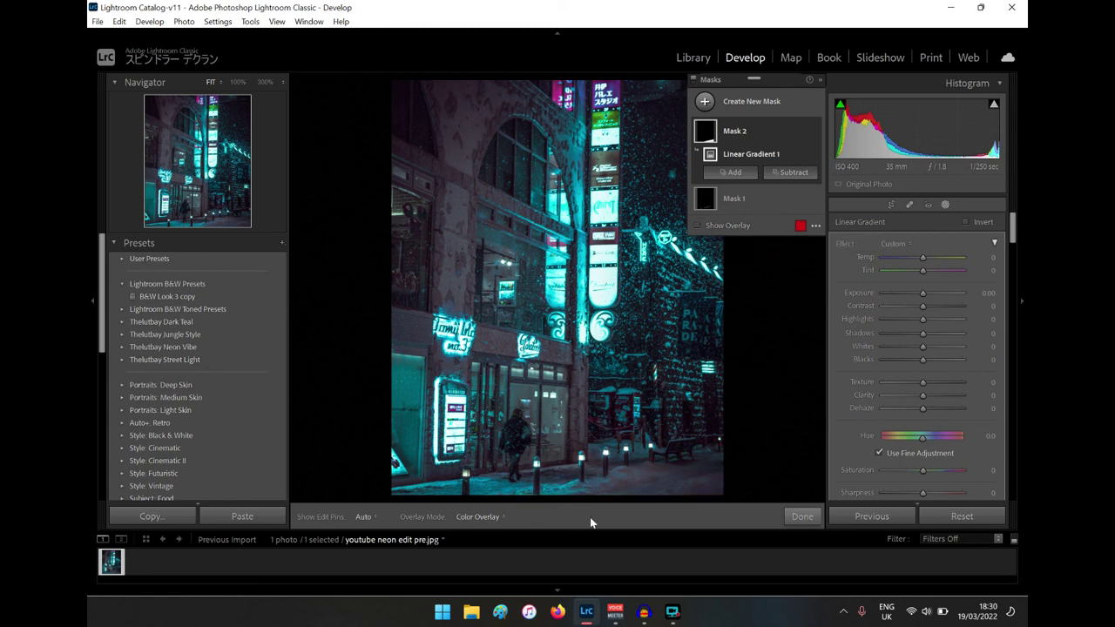
click(728, 228)
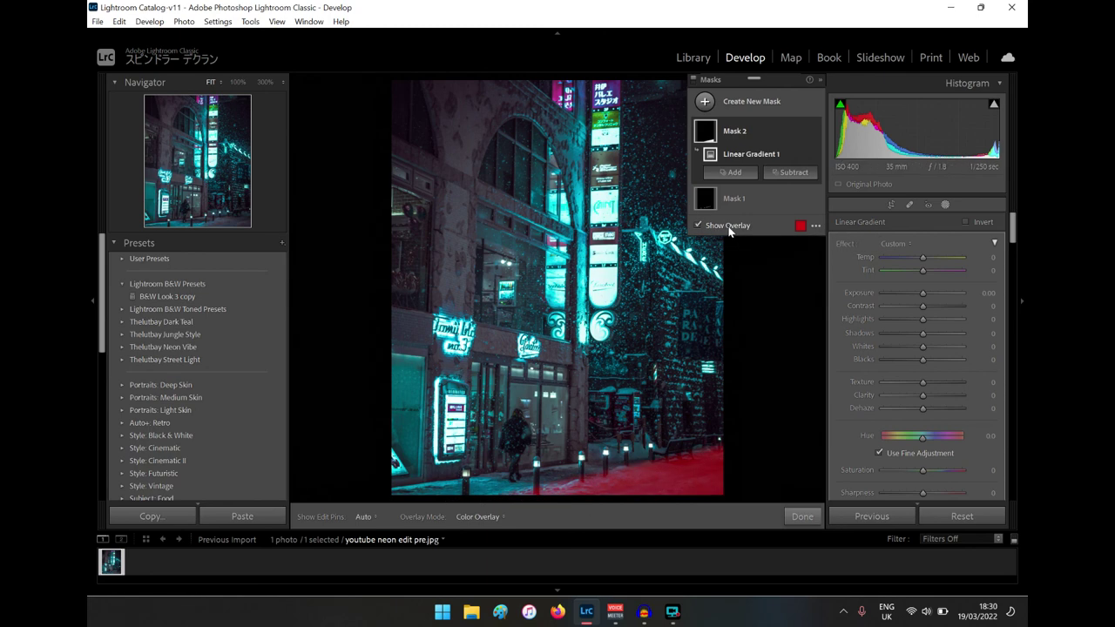
click(728, 228)
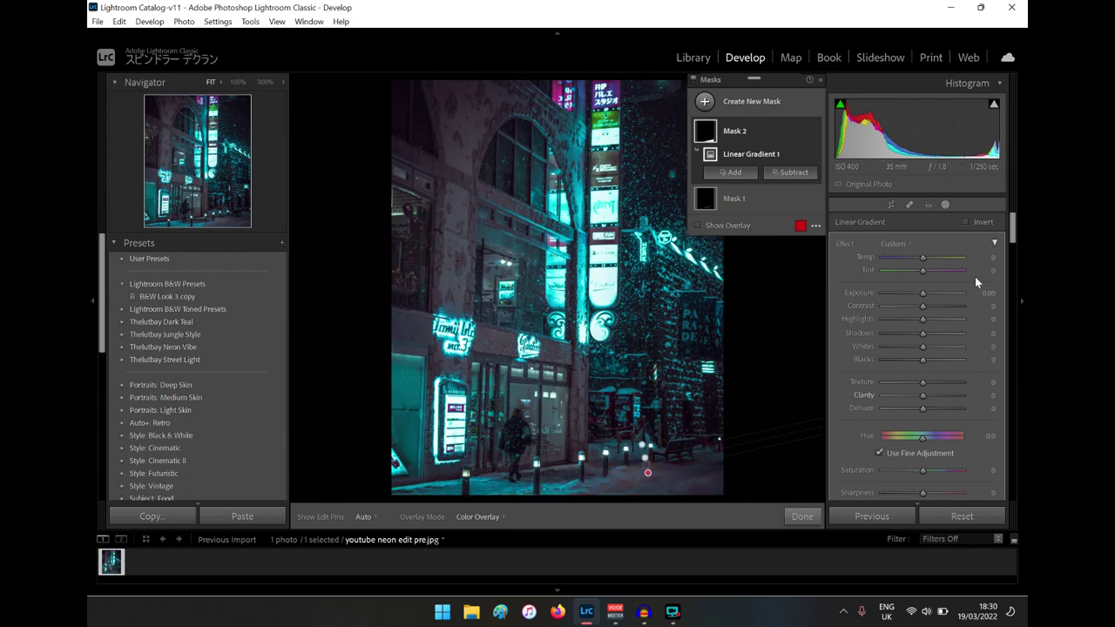
drag(923, 293, 915, 296)
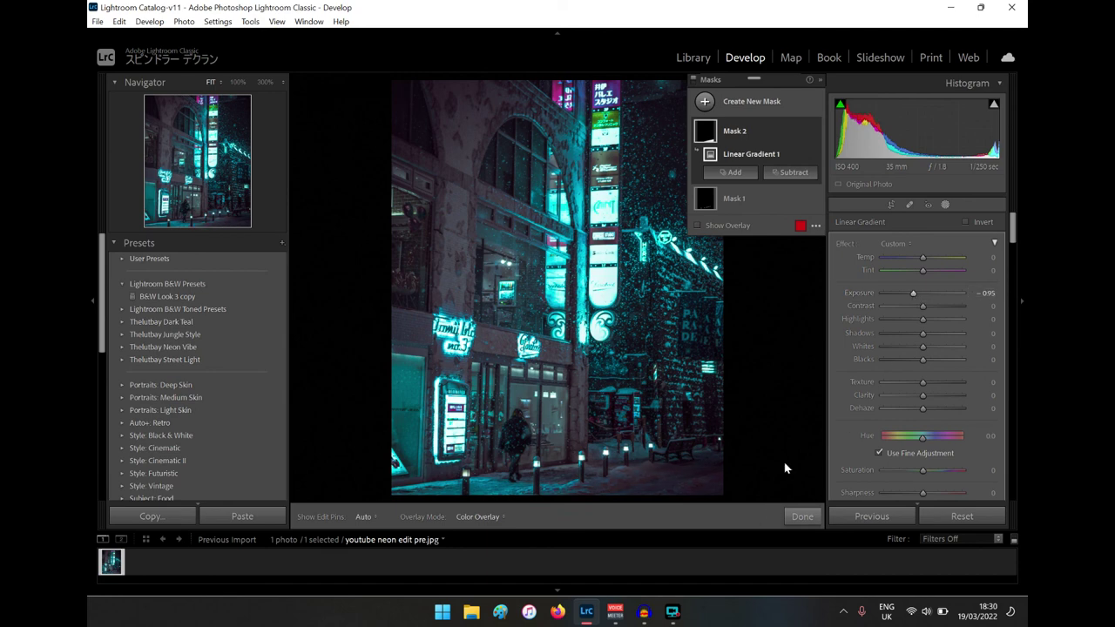
drag(931, 292, 909, 297)
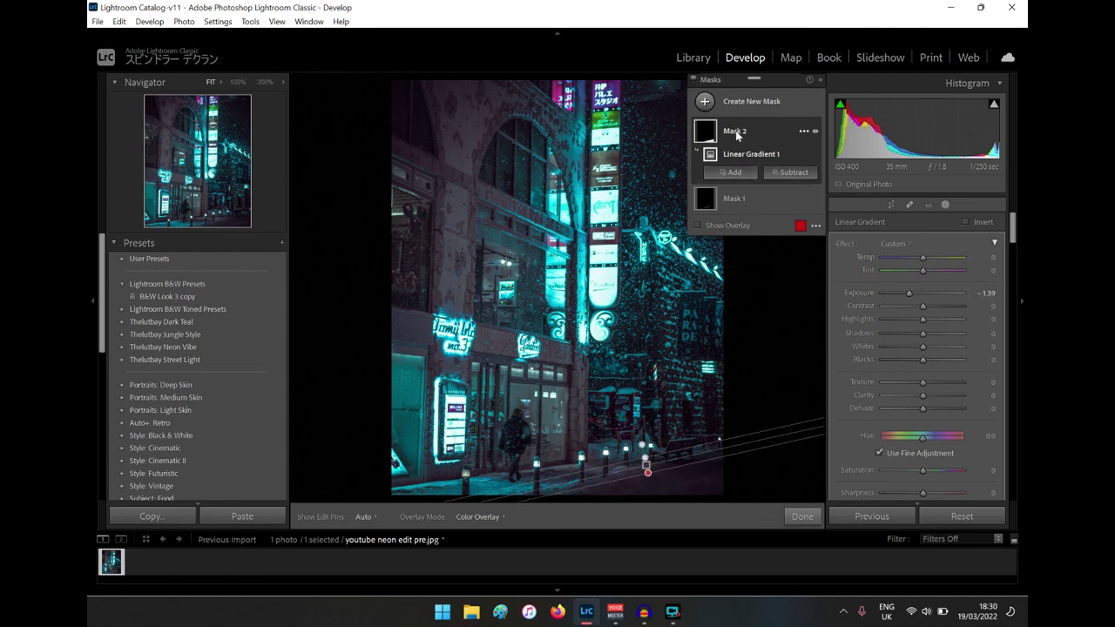
Step: Add another linear gradient mask running diagonally across the building facade in the photo's upper-left area
click(749, 101)
click(775, 187)
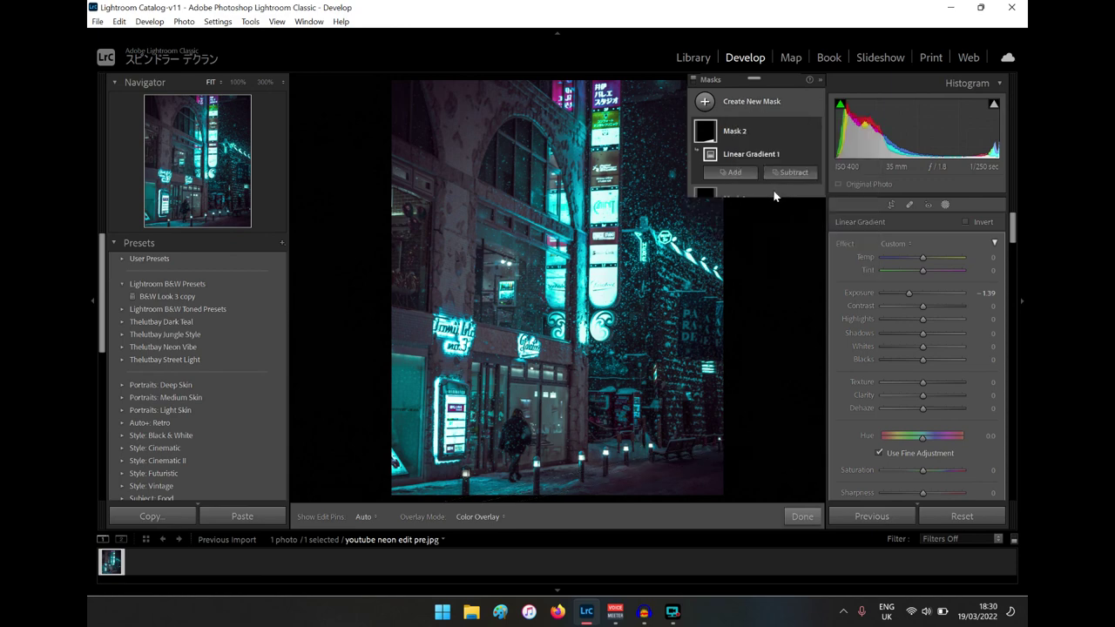
drag(446, 206, 495, 232)
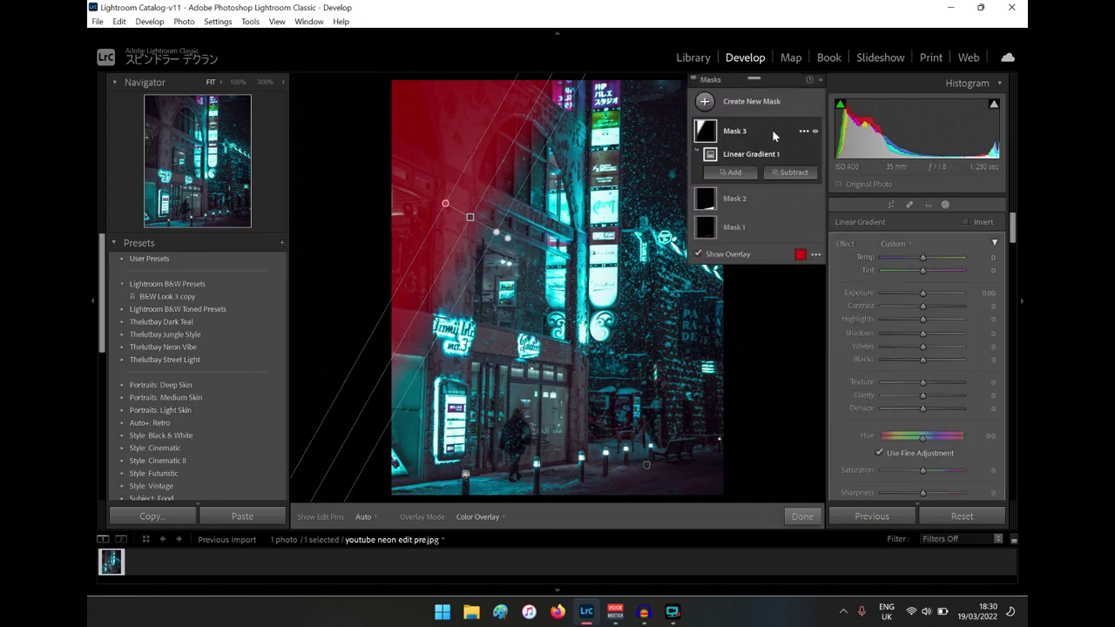
Step: Darken the facade gradient to an exposure of -0.46 with its overlay hidden, close masking and compare before and after side by side
click(728, 254)
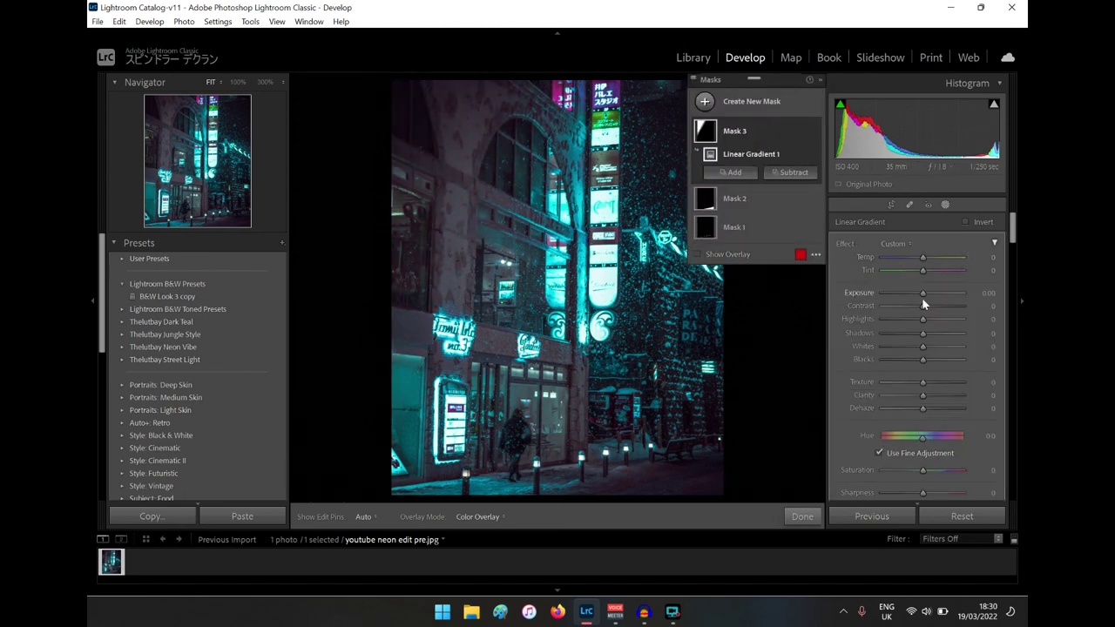
drag(922, 295, 916, 296)
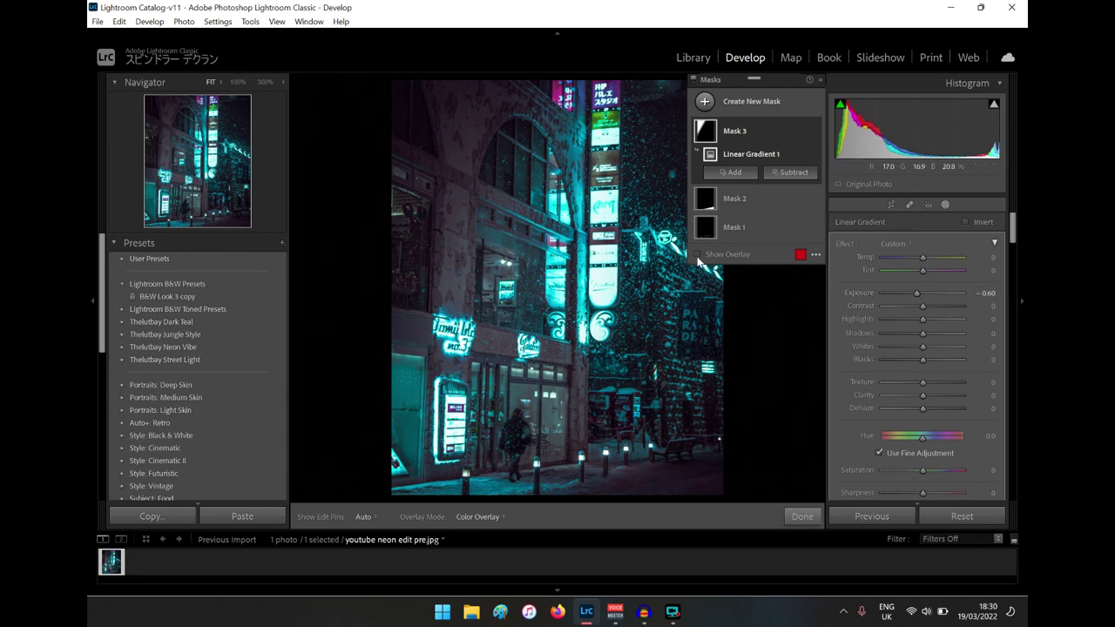
drag(917, 294, 919, 292)
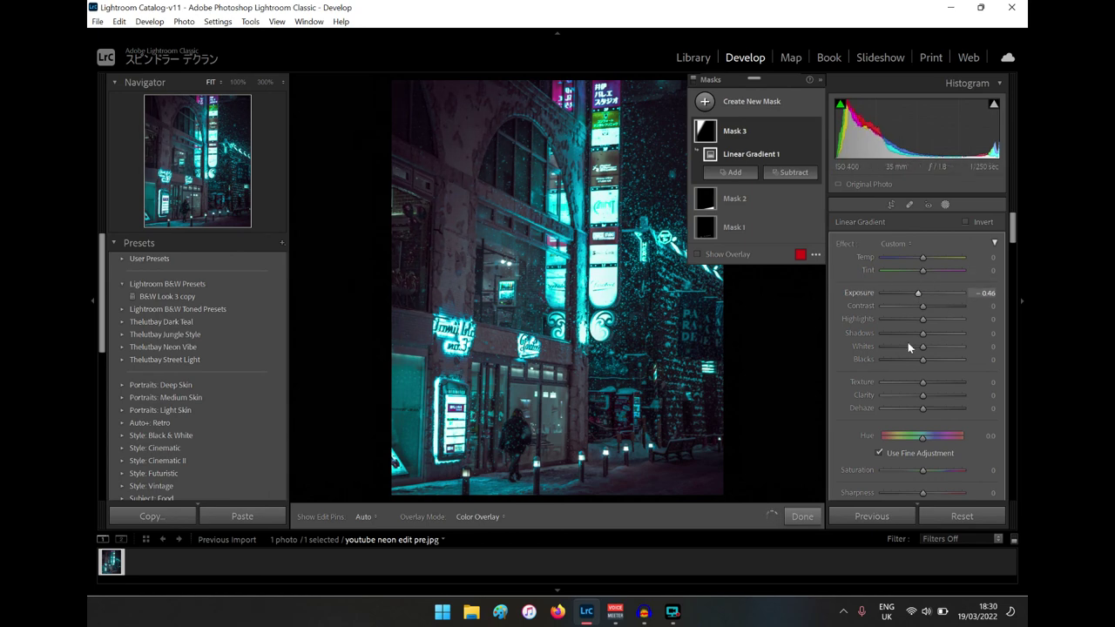
click(803, 516)
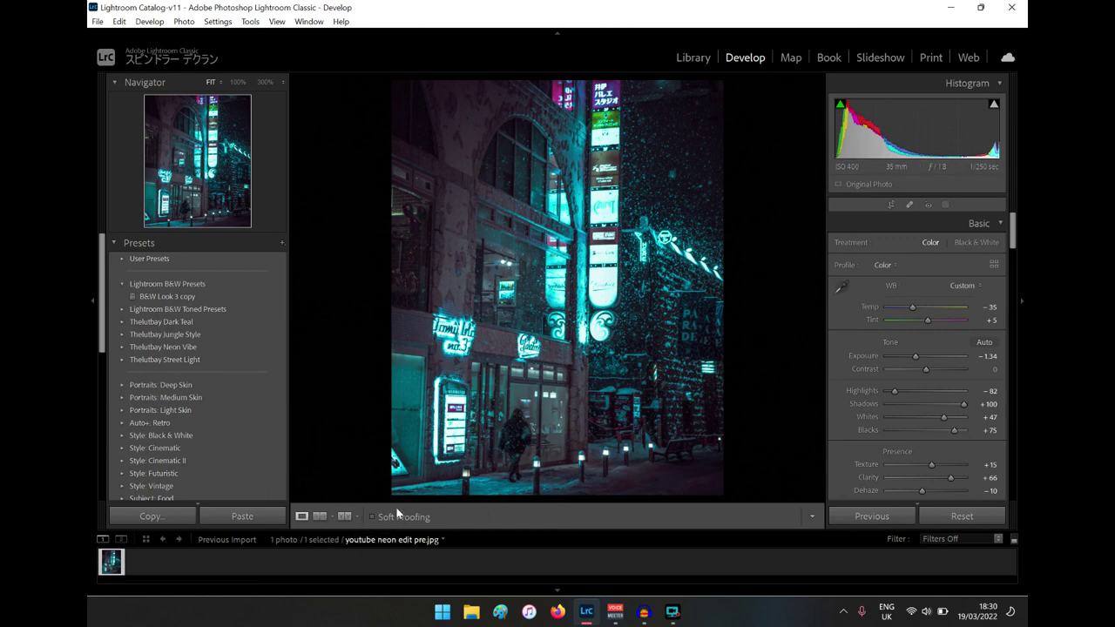
click(345, 517)
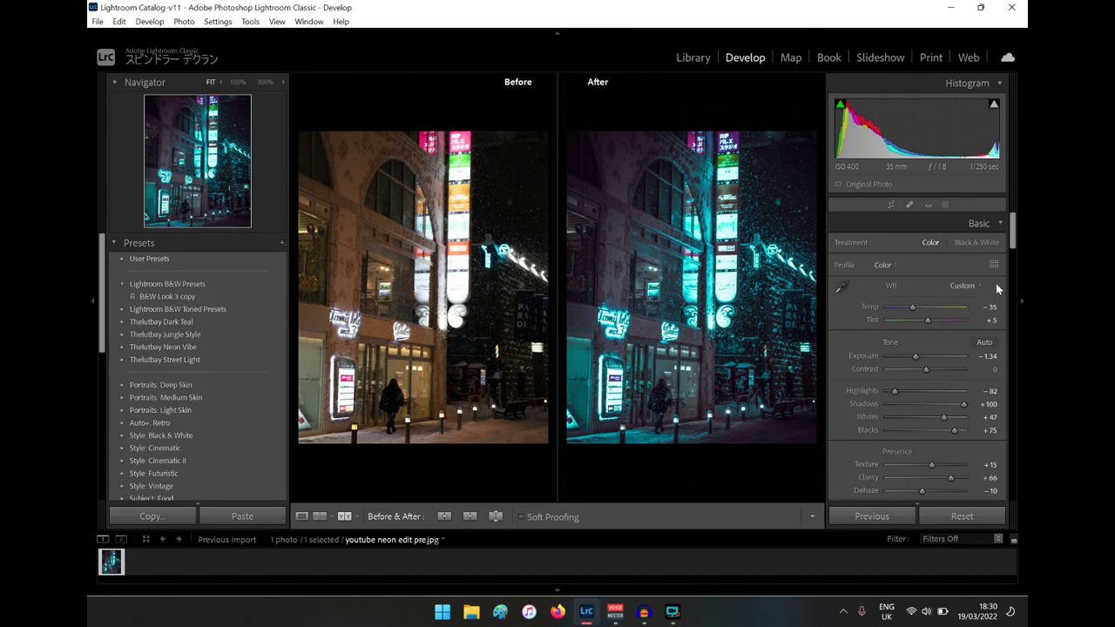